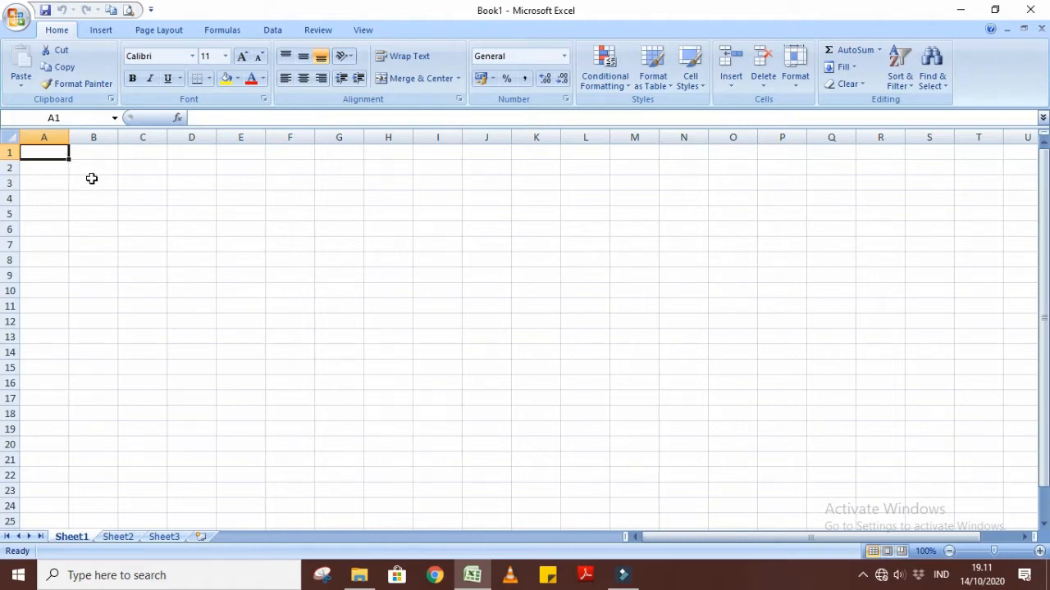
Highlight columns B and C, rows 2, 3 and 4, and cells B4 and G15 one after another.
{"action": "left_click", "coordinate": [88, 138]}
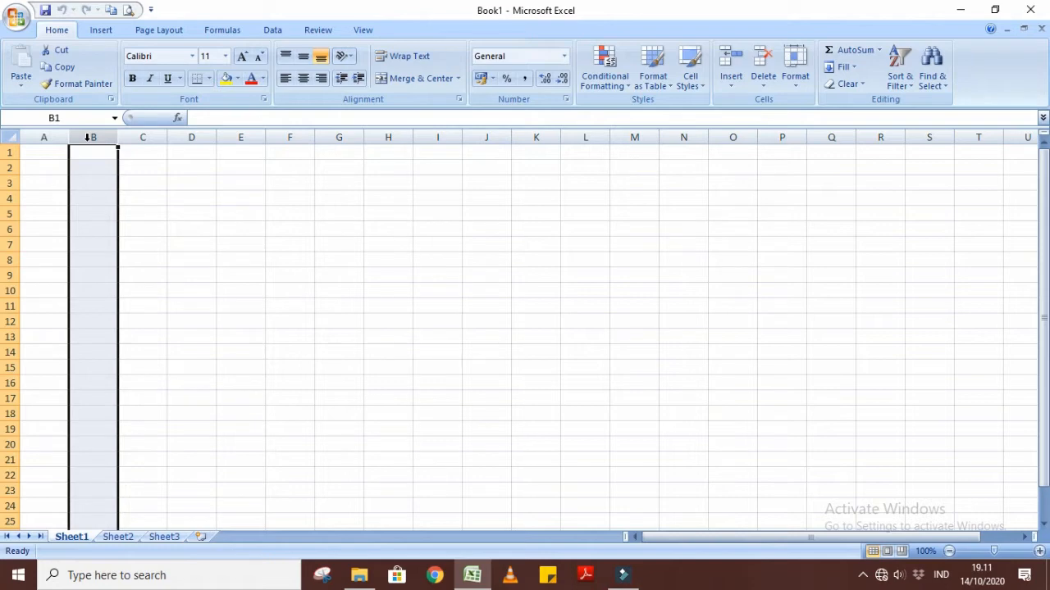
{"action": "left_click", "coordinate": [132, 138]}
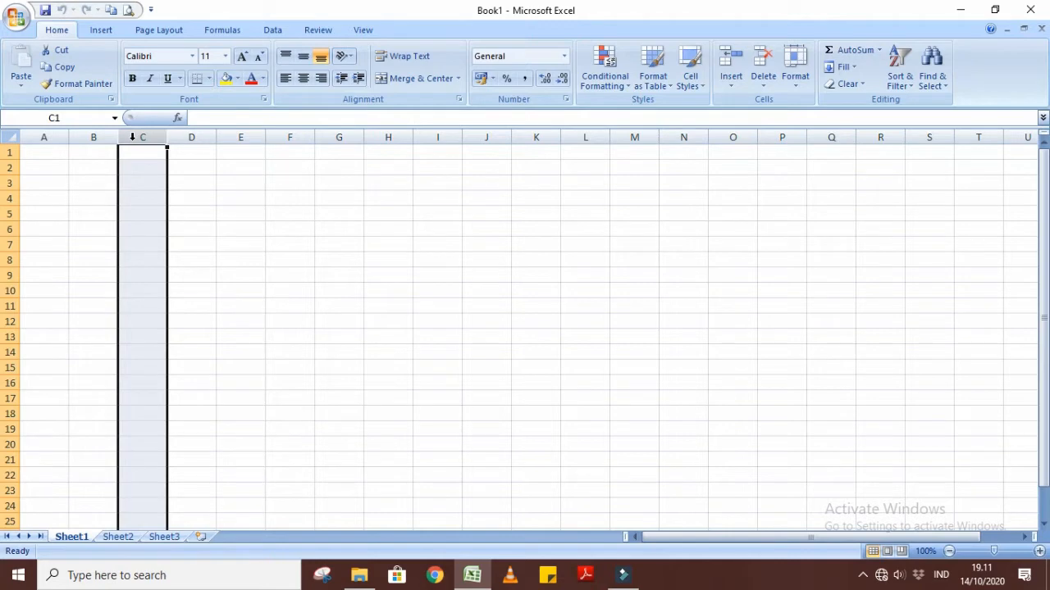
{"action": "left_click", "coordinate": [12, 166]}
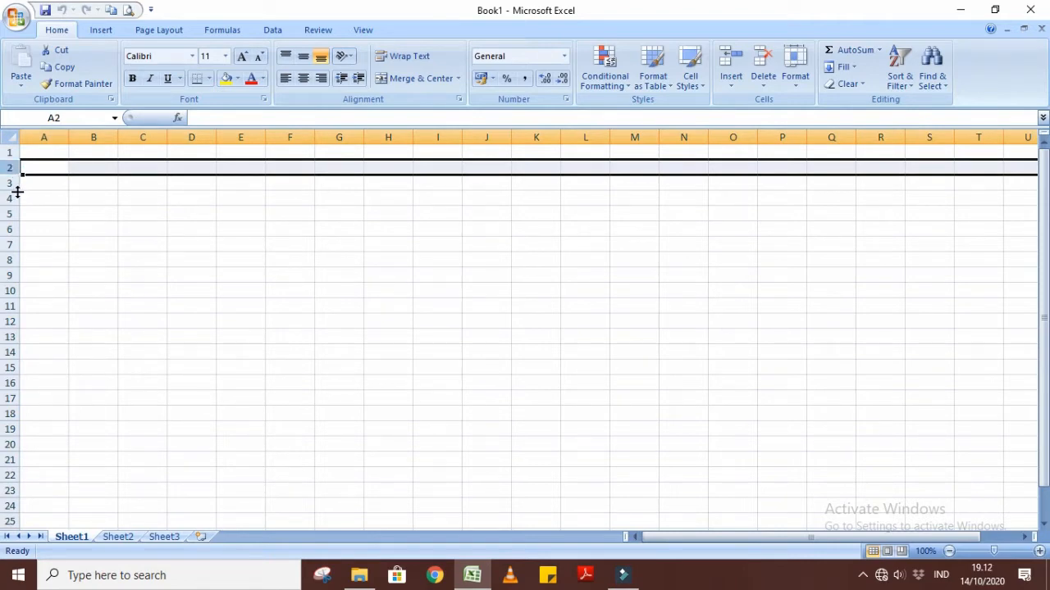
{"action": "left_click", "coordinate": [14, 183]}
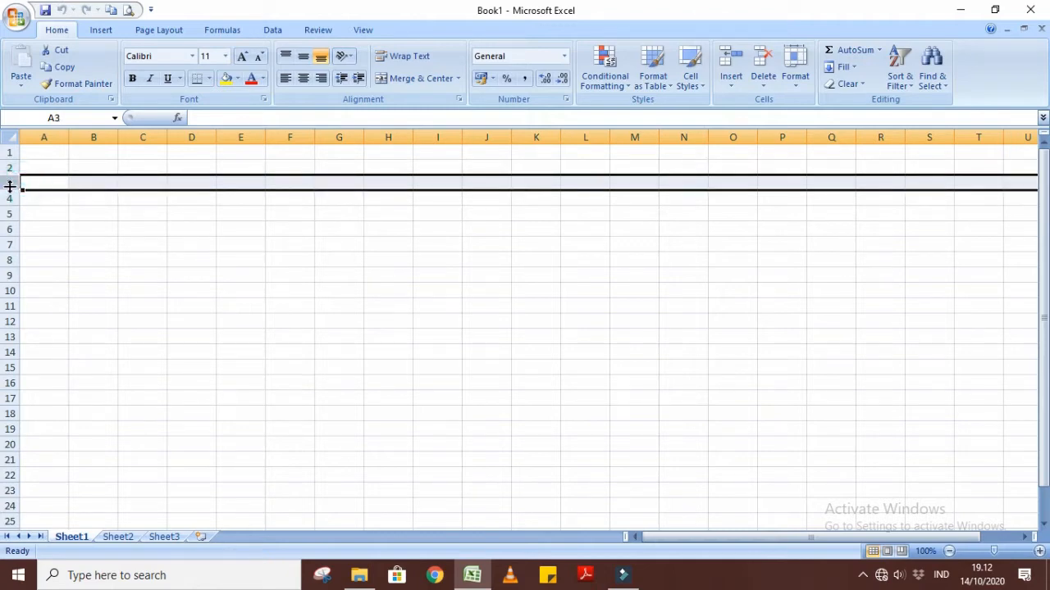
{"action": "left_click", "coordinate": [12, 199]}
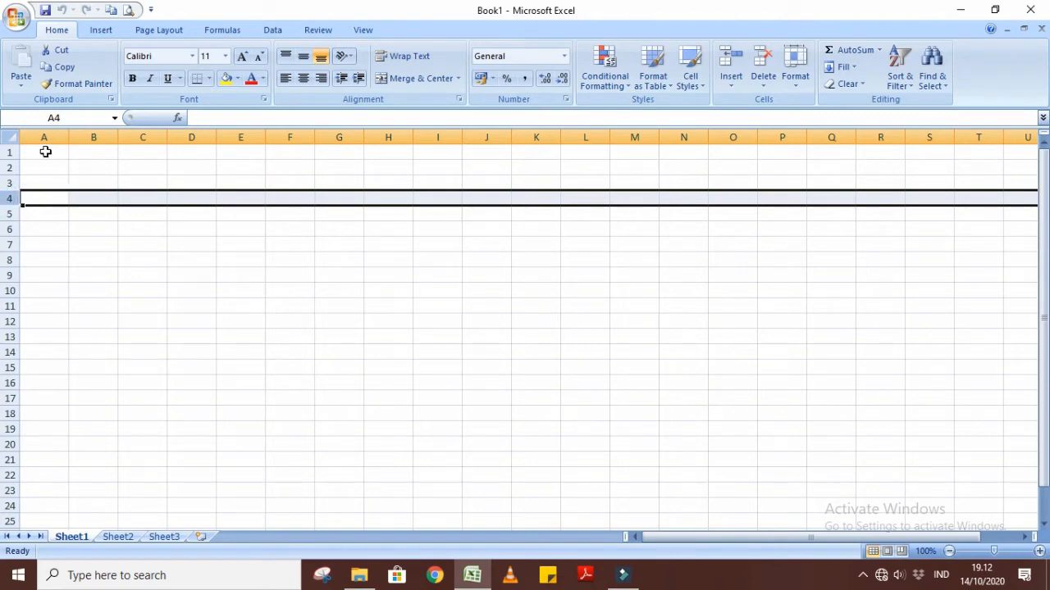
{"action": "left_click", "coordinate": [97, 195]}
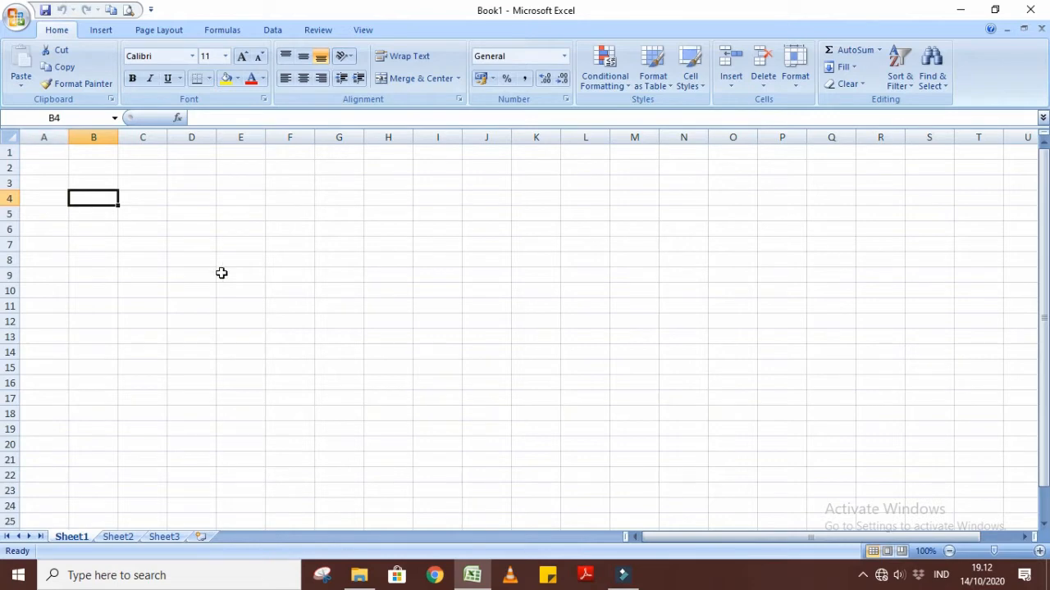
{"action": "left_click", "coordinate": [337, 372]}
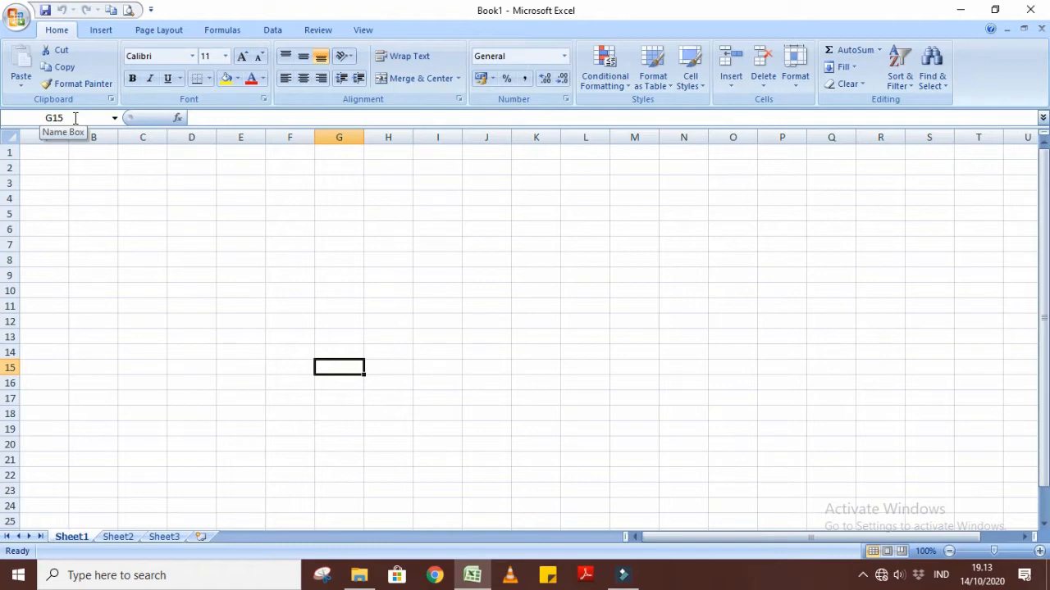
Enter the title DAFTAR NILAI in cell A1 and the subtitle MATA PELAJARAN INFORMATIKA in cell A2.
{"action": "left_click", "coordinate": [44, 150]}
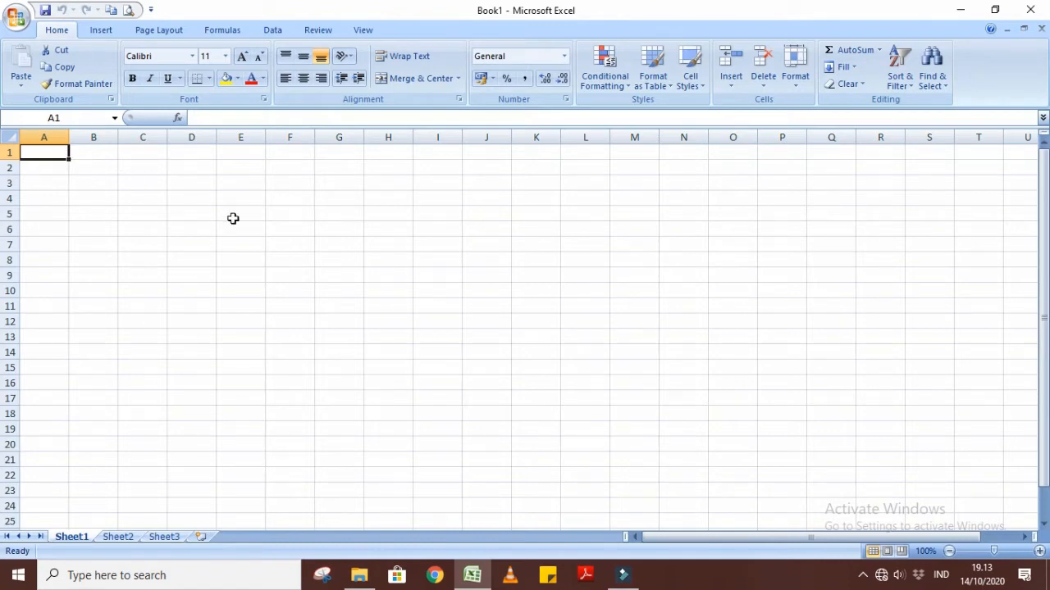
{"action": "type", "text": "DAF"}
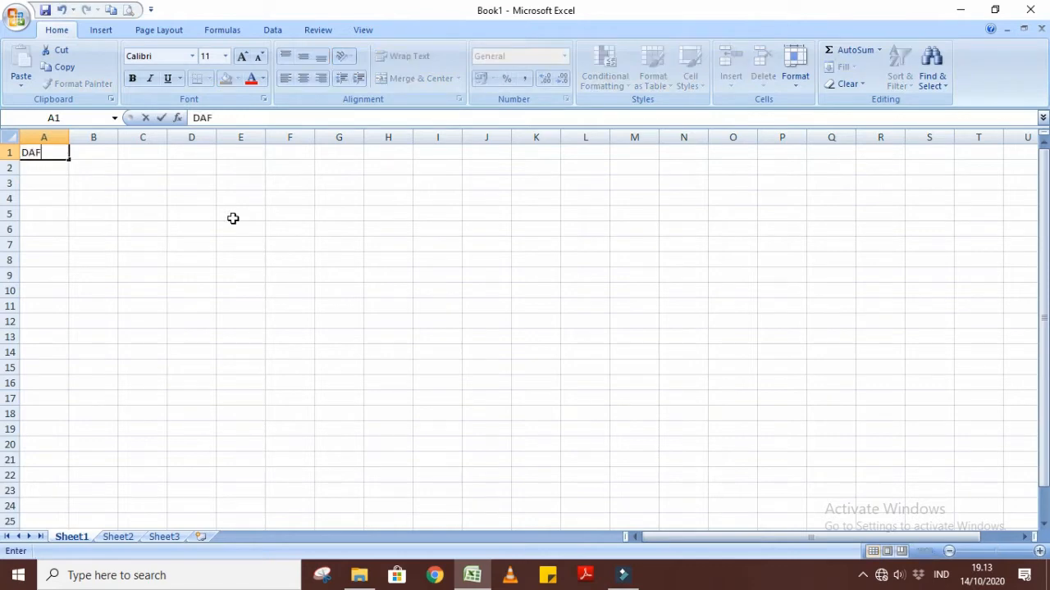
{"action": "type", "text": "TAR NILAI"}
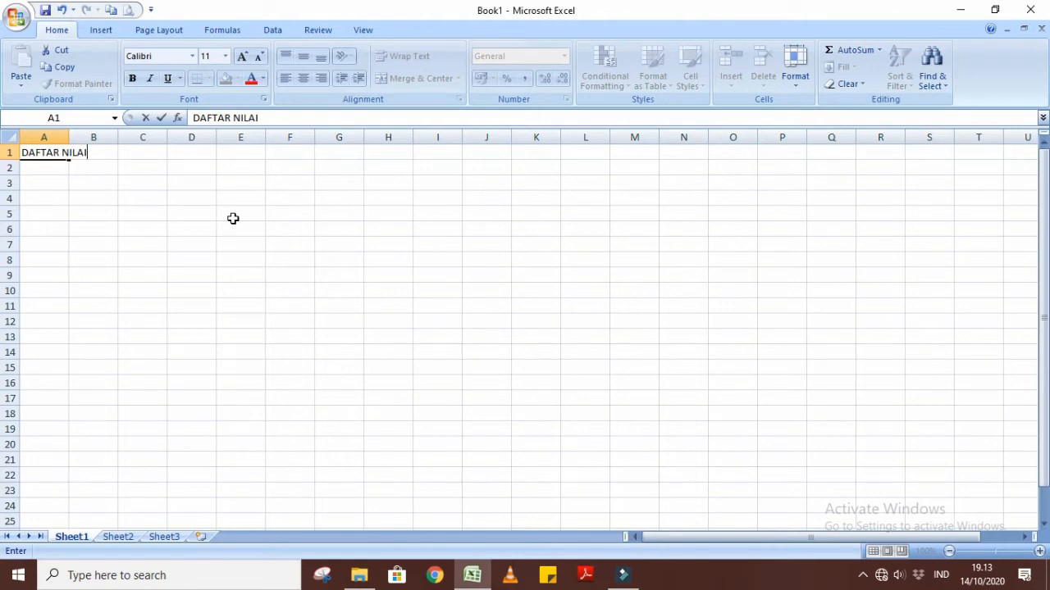
{"action": "left_click", "coordinate": [44, 164]}
{"action": "type", "text": "MAT"}
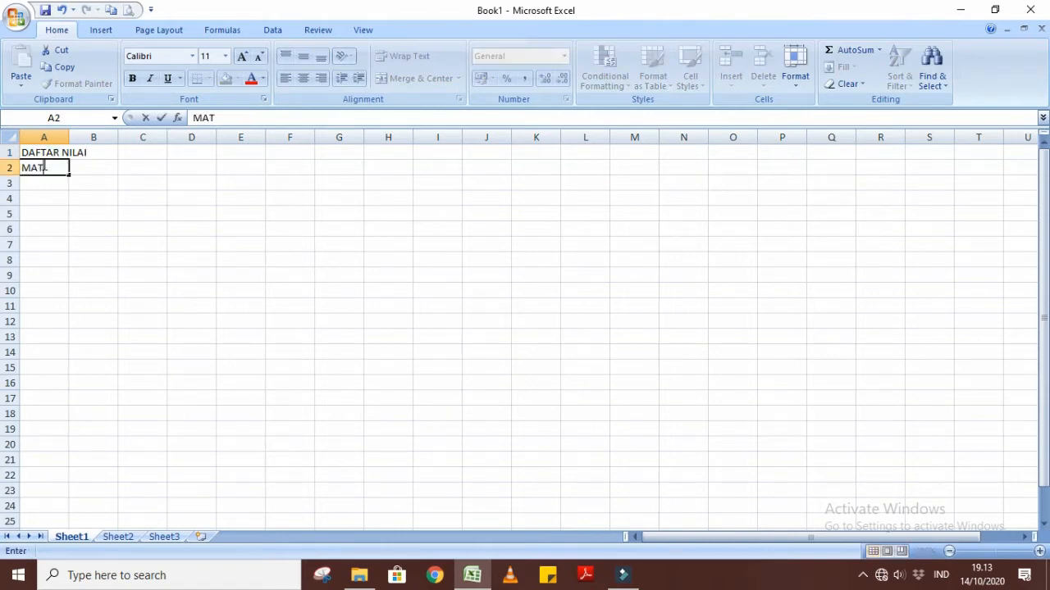
{"action": "type", "text": "A PELAJAR"}
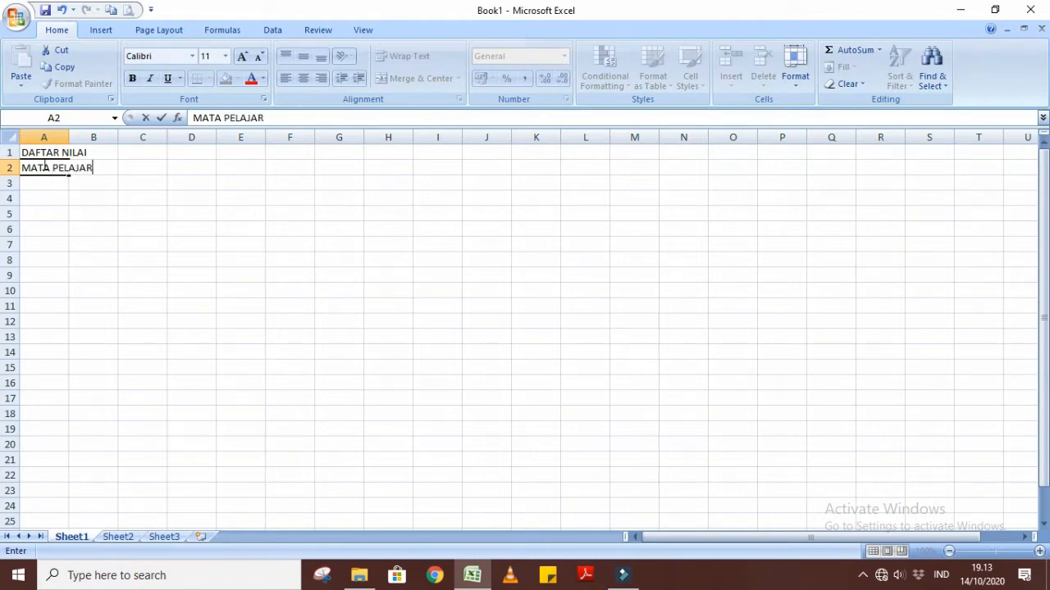
{"action": "type", "text": "AN INFORMATIKA"}
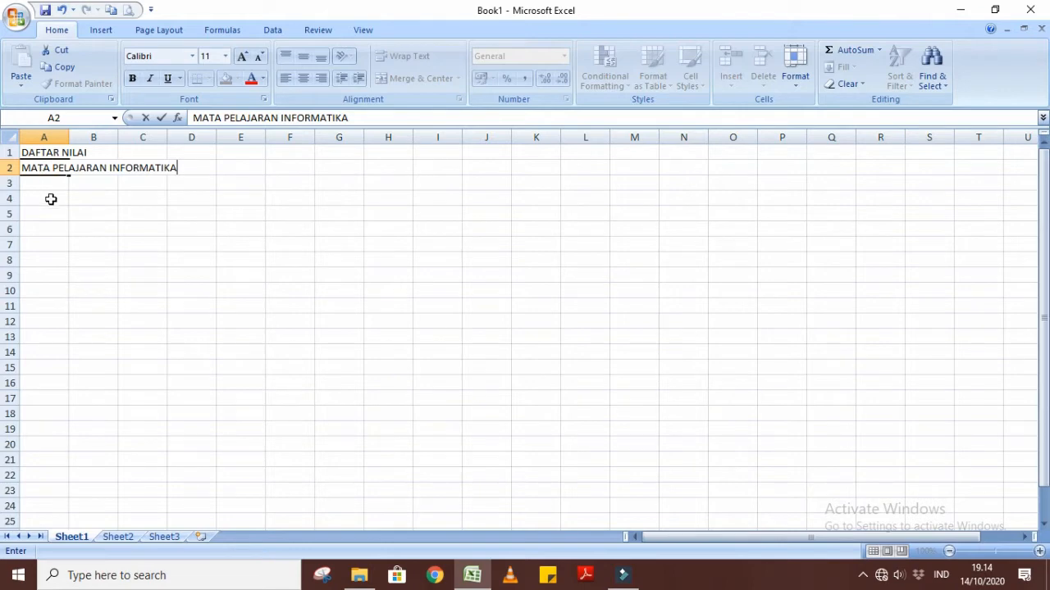
Enter the column headings No, Nama Siswa and Nilai in cells A4, B4 and C4.
{"action": "left_click", "coordinate": [51, 199]}
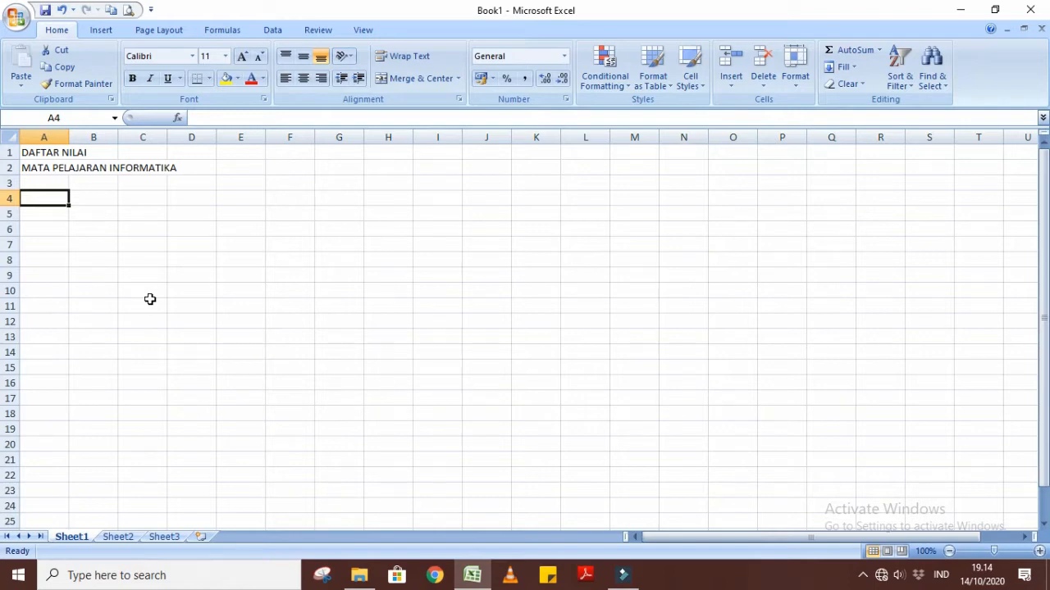
{"action": "type", "text": "n"}
{"action": "key", "text": "BackSpace"}
{"action": "type", "text": "No"}
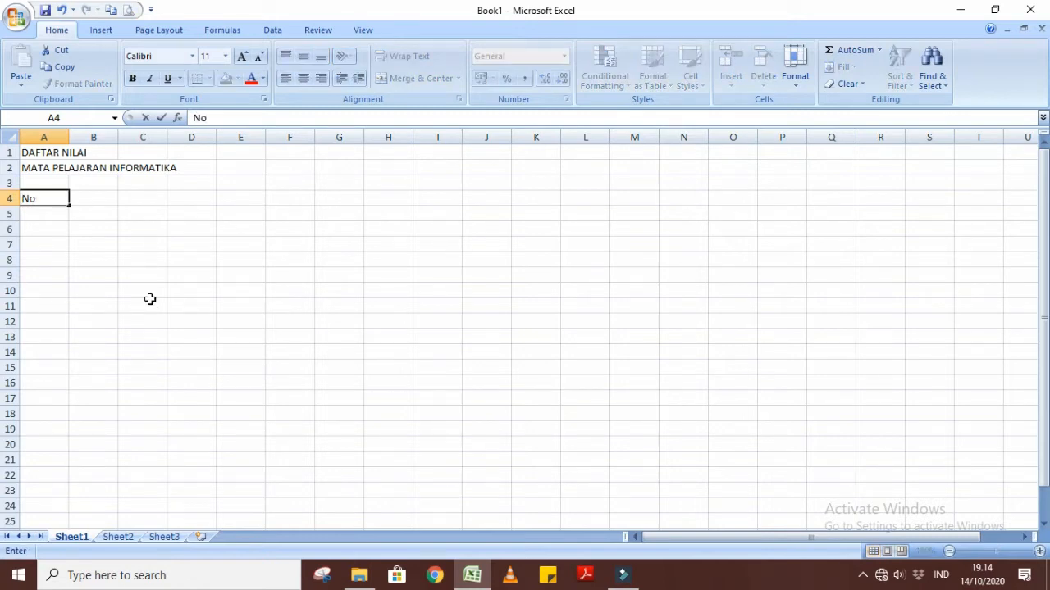
{"action": "key", "text": "Tab"}
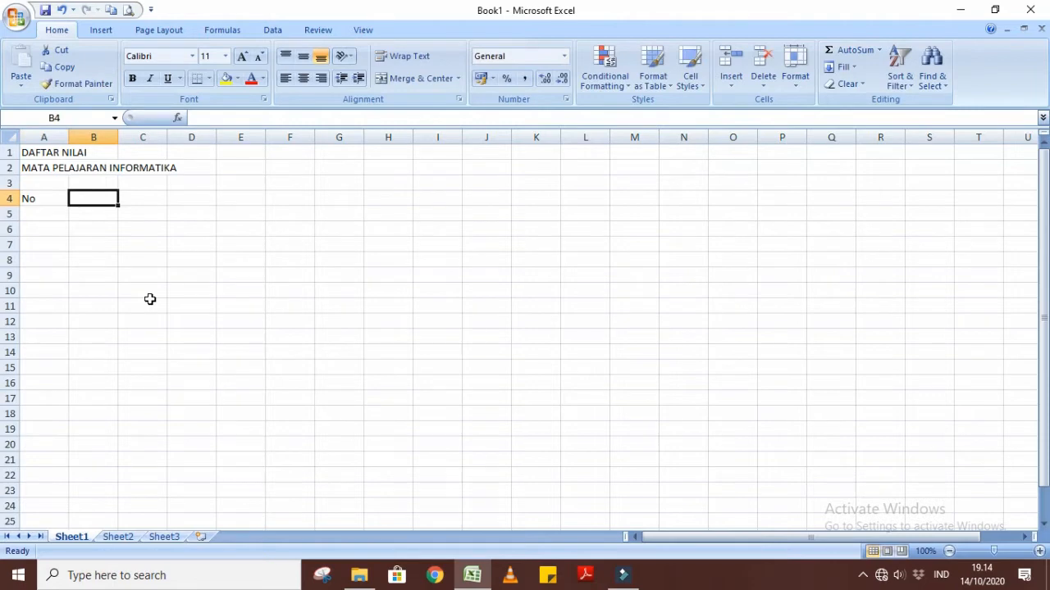
{"action": "type", "text": "Nama"}
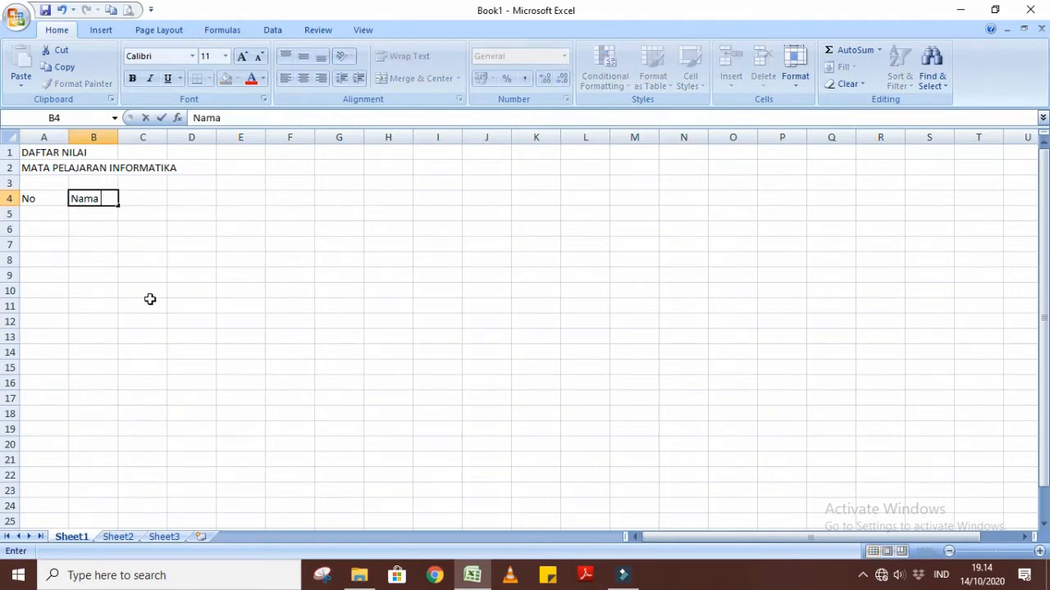
{"action": "type", "text": " Siswa"}
{"action": "key", "text": "Tab"}
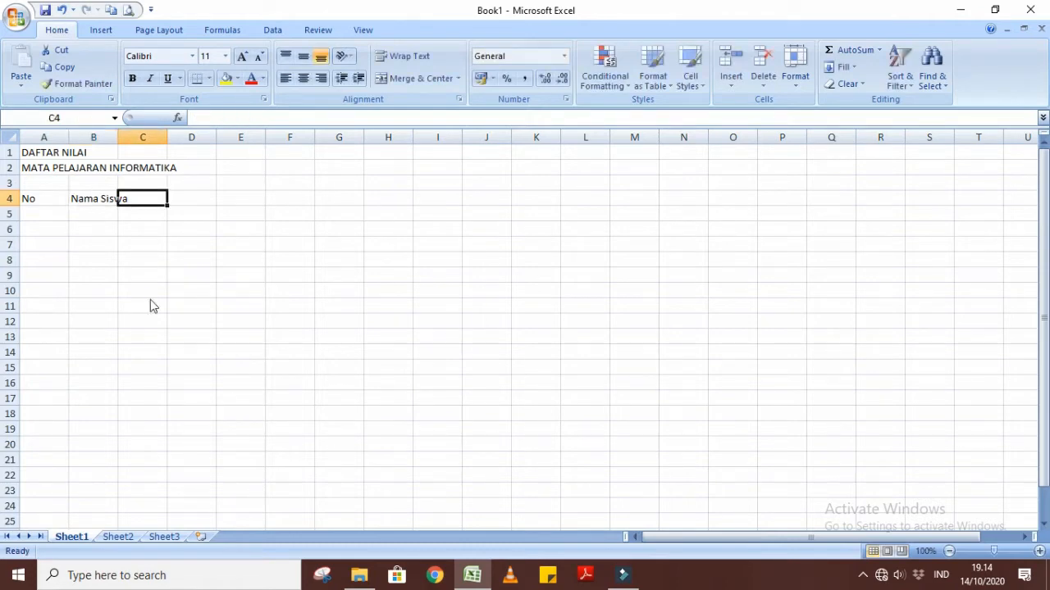
{"action": "type", "text": "Nilai"}
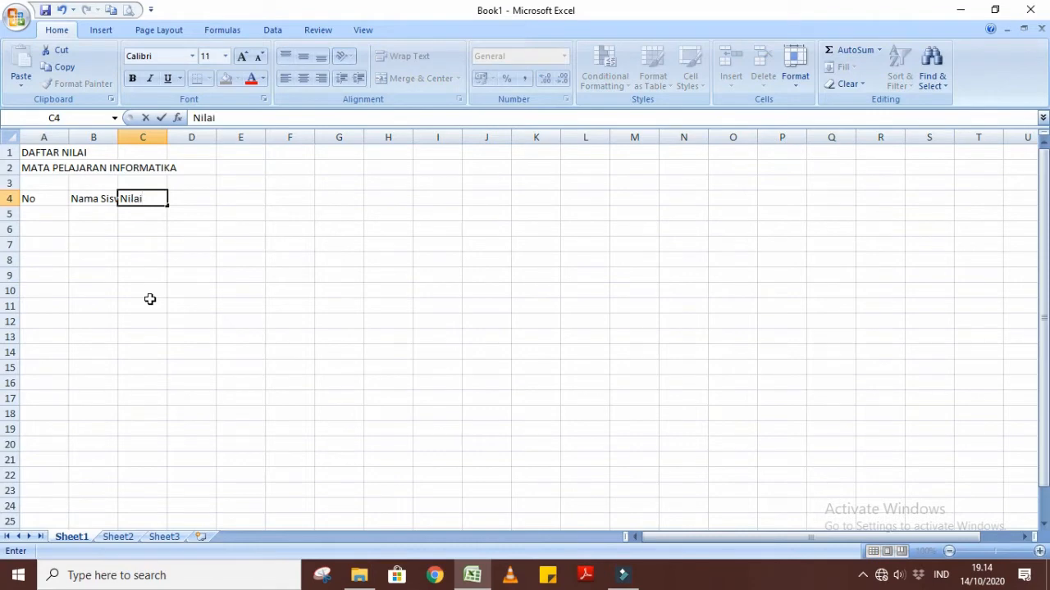
{"action": "key", "text": "Return"}
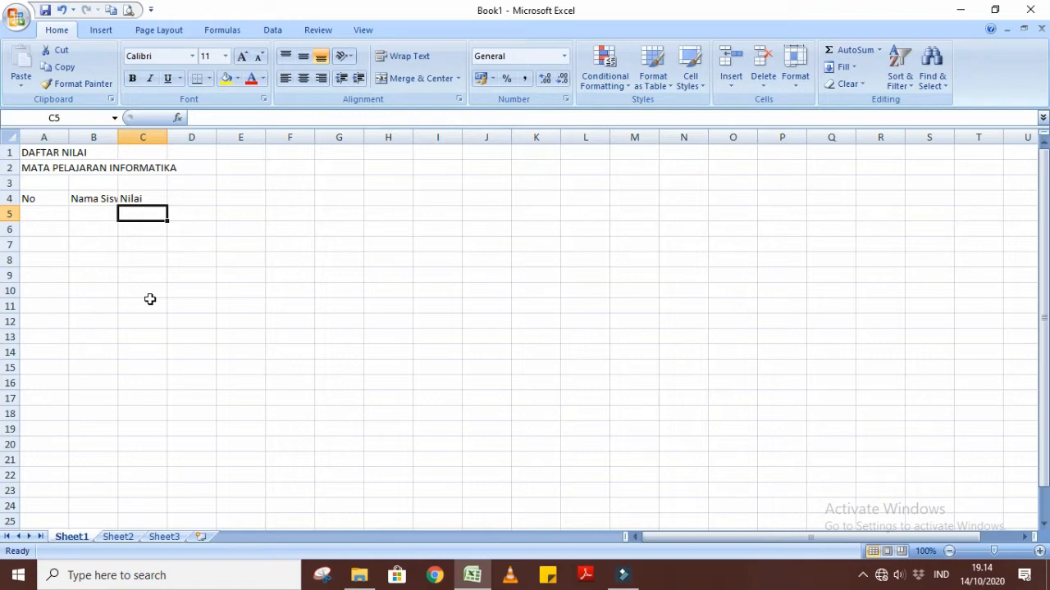
Enter the subheadings Ms. Word, Ms. Excel and Ms. PPT in cells C5, D5 and E5.
{"action": "type", "text": "Ms"}
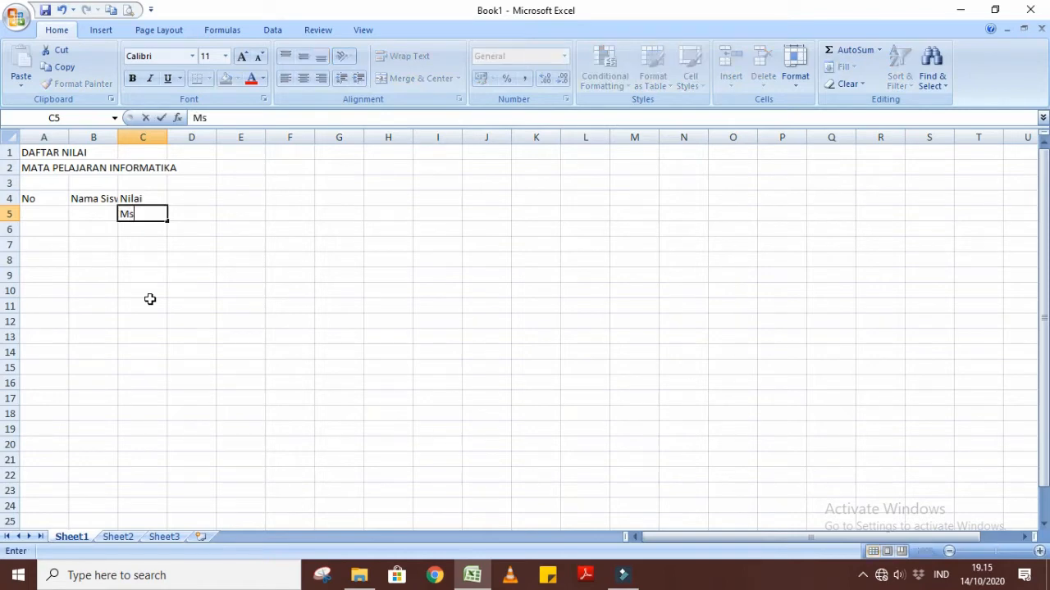
{"action": "type", "text": ". Word"}
{"action": "key", "text": "Tab"}
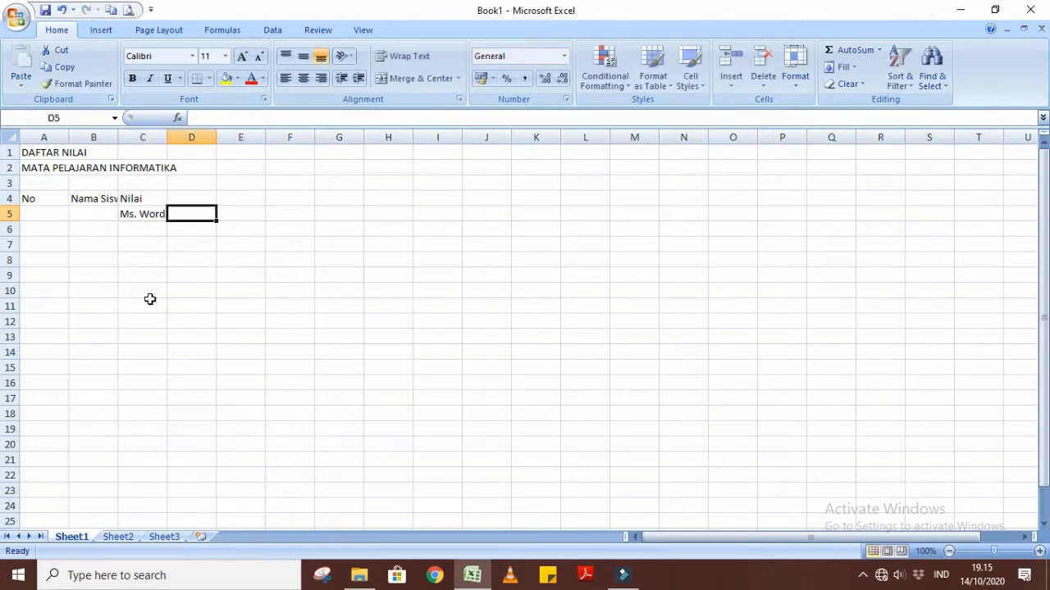
{"action": "type", "text": "Ms. "}
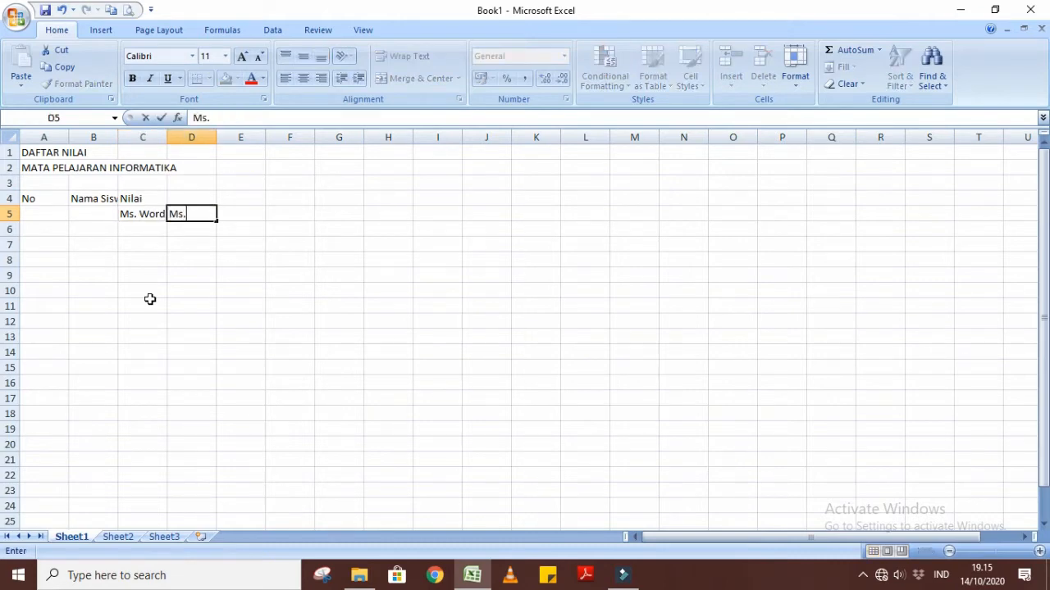
{"action": "type", "text": "Excel"}
{"action": "key", "text": "Tab"}
{"action": "type", "text": "M"}
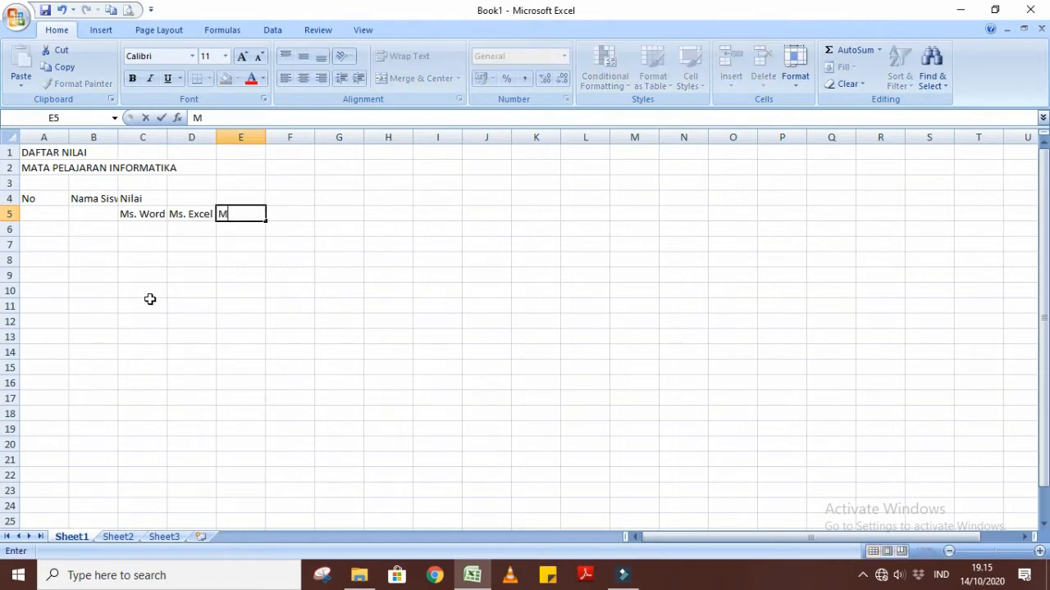
{"action": "type", "text": "s. PPT"}
{"action": "left_click", "coordinate": [207, 353]}
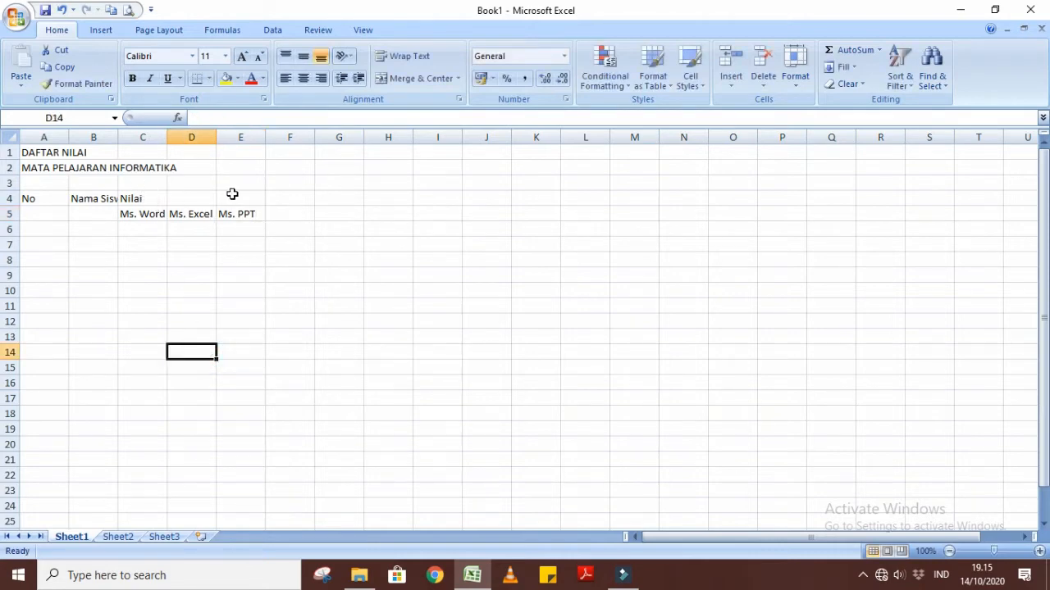
Add the column heading Rata-rata Nilai in cell F4.
{"action": "left_click", "coordinate": [281, 199]}
{"action": "type", "text": "r"}
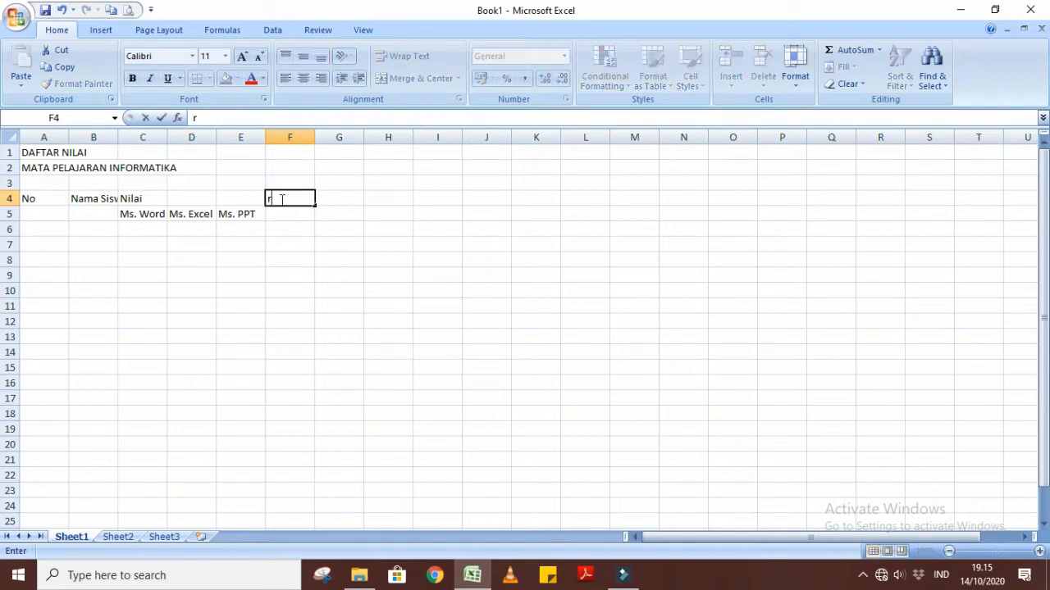
{"action": "type", "text": "ATA-rata Nilai"}
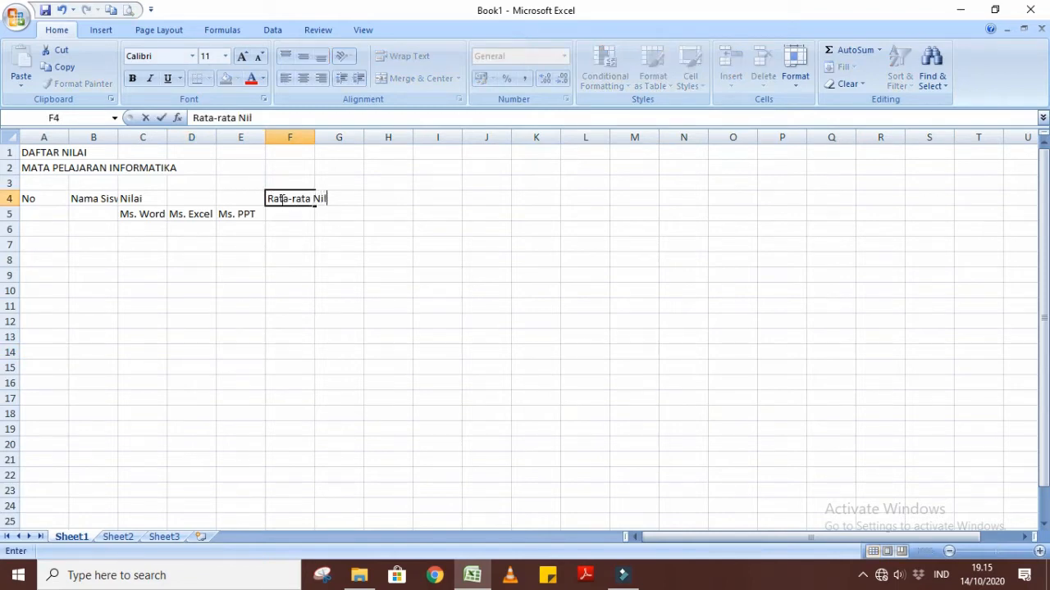
{"action": "left_click", "coordinate": [460, 285]}
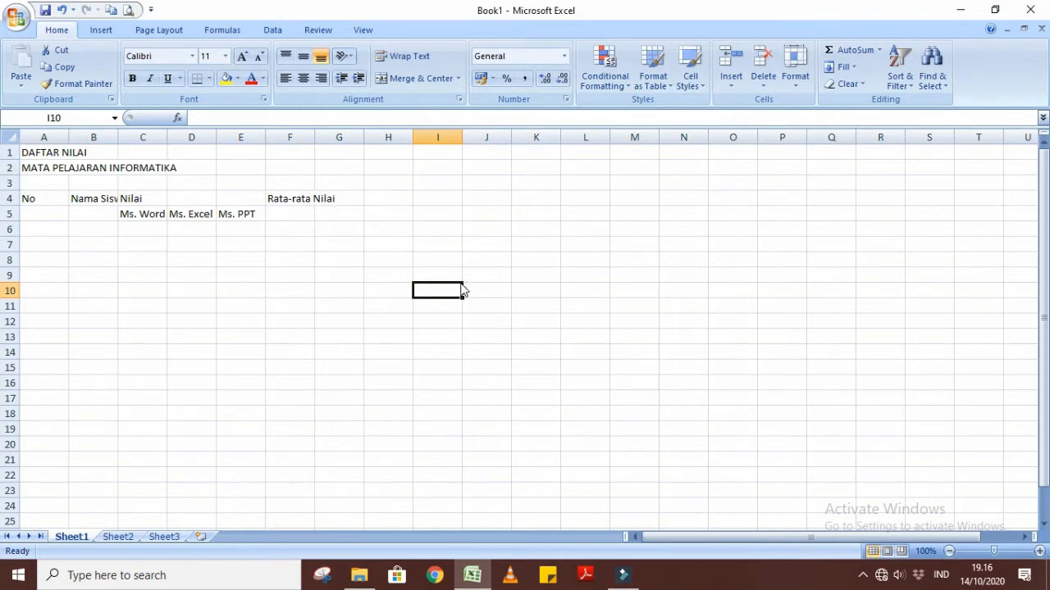
Format the whole worksheet in Times New Roman at size 12.
{"action": "key", "text": "ctrl+a"}
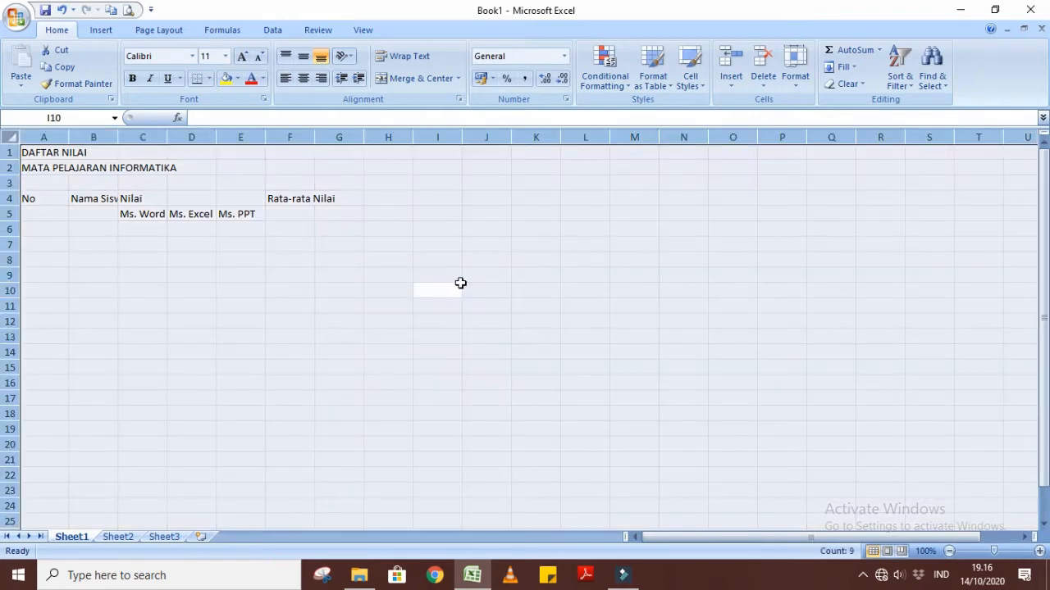
{"action": "left_click", "coordinate": [193, 59]}
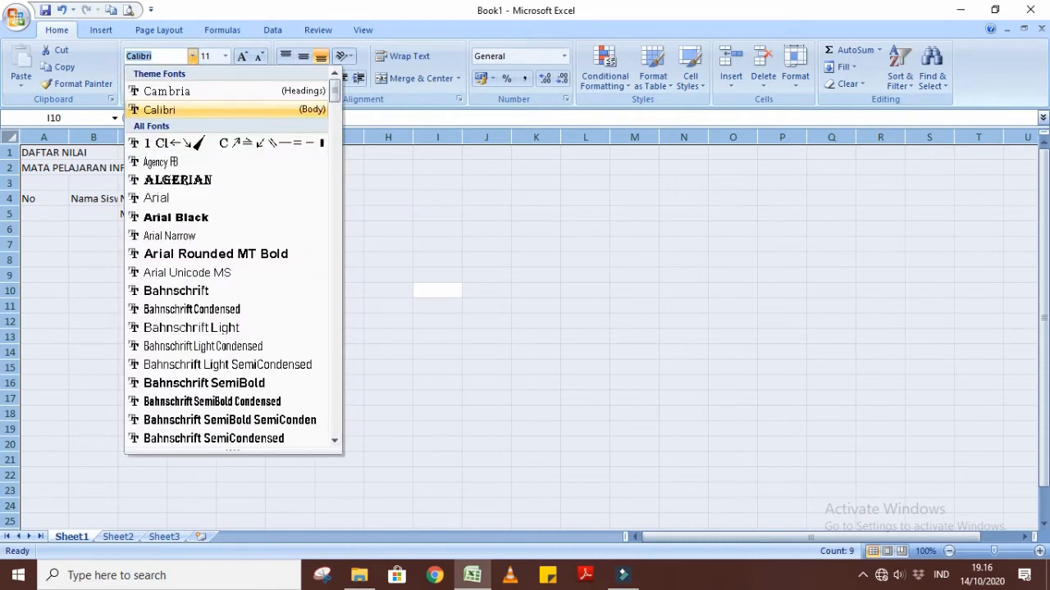
{"action": "type", "text": "Times New Roman"}
{"action": "key", "text": "Return"}
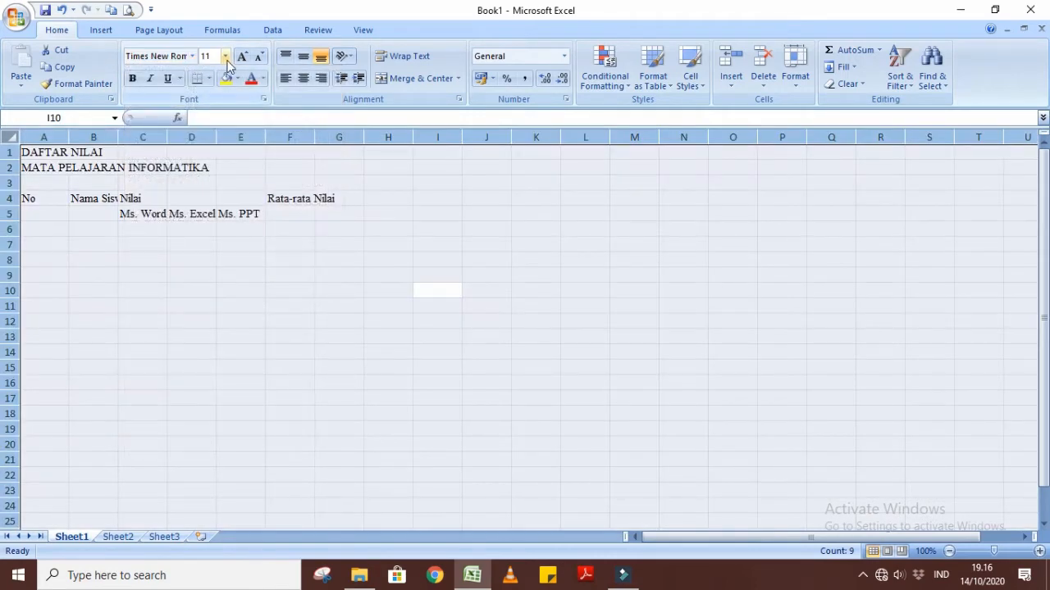
{"action": "left_click", "coordinate": [225, 56]}
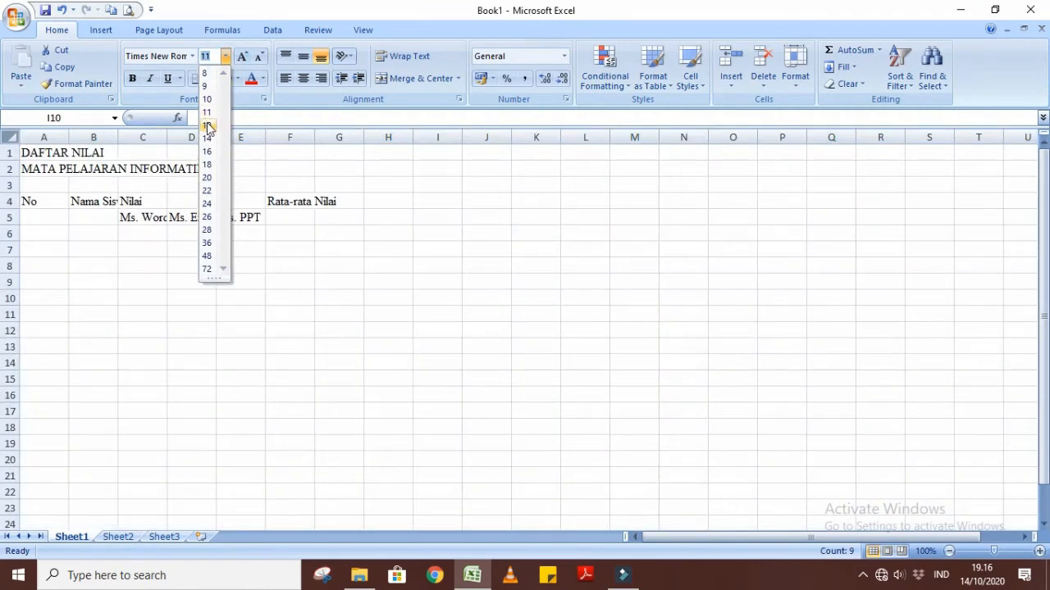
{"action": "left_click", "coordinate": [209, 126]}
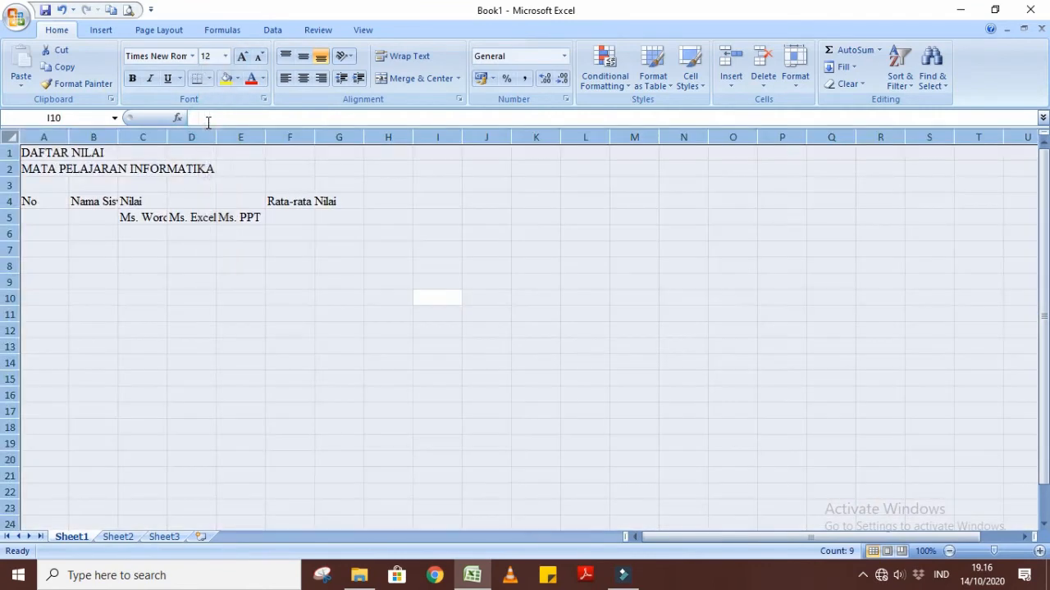
{"action": "left_click", "coordinate": [320, 247]}
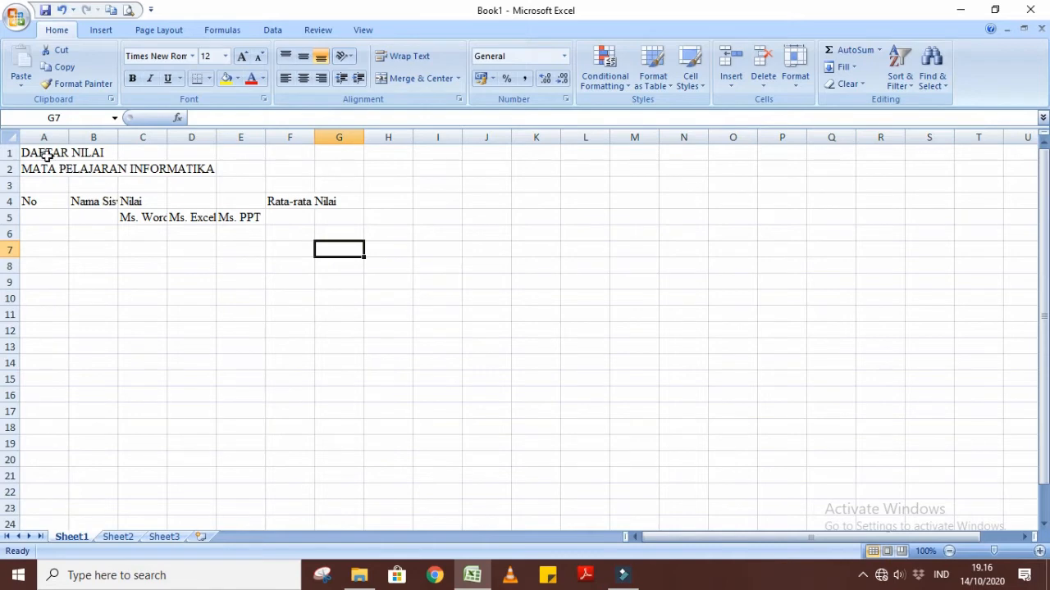
Make the two title lines in cells A1 and A2 bold.
{"action": "left_click_drag", "start_coordinate": [46, 155], "coordinate": [53, 164]}
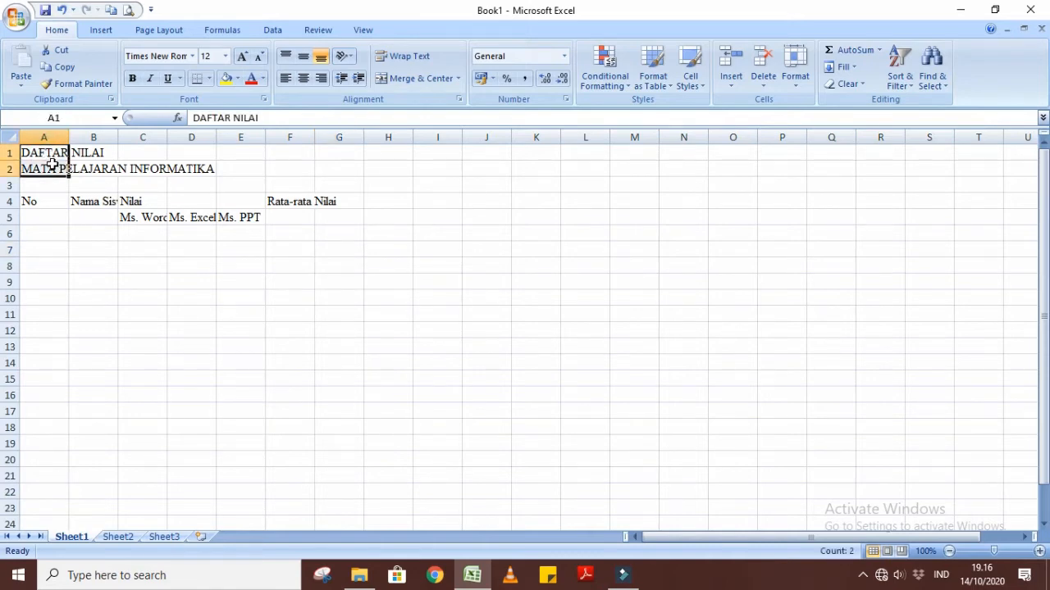
{"action": "key", "text": "ctrl+b"}
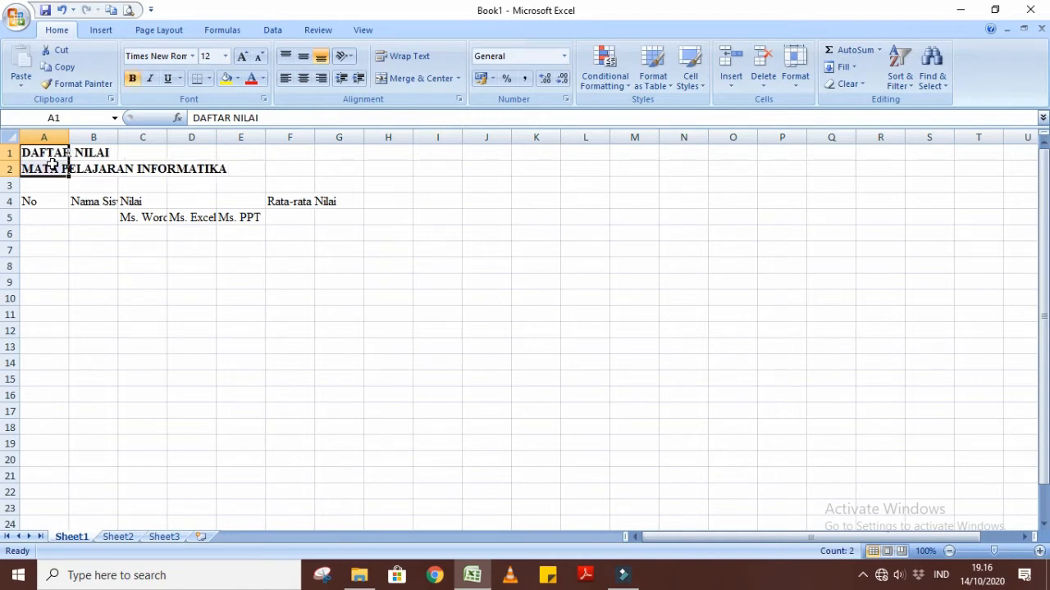
{"action": "left_click", "coordinate": [185, 334]}
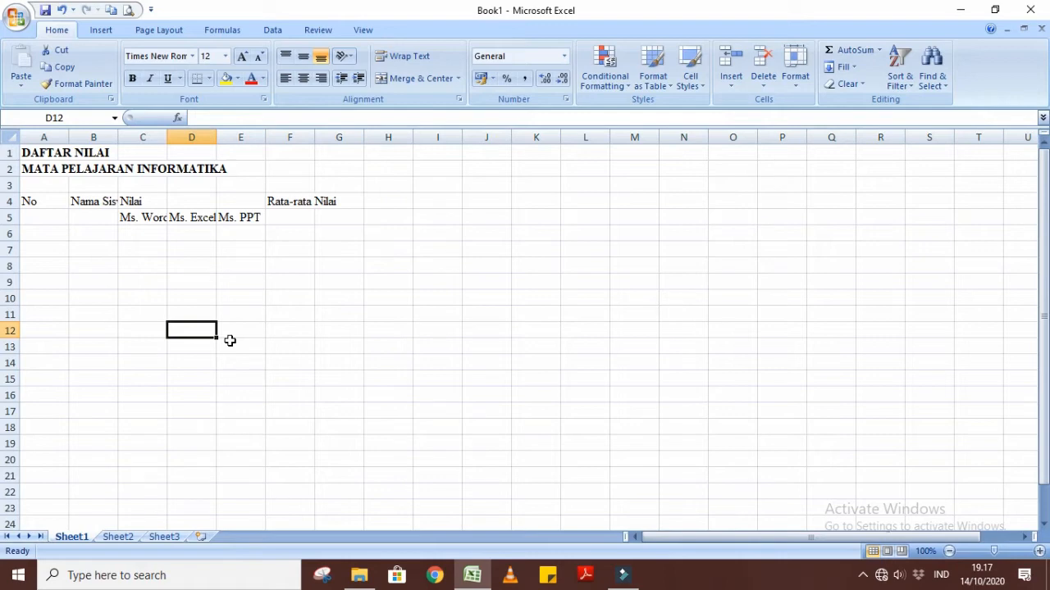
{"action": "left_click", "coordinate": [43, 136]}
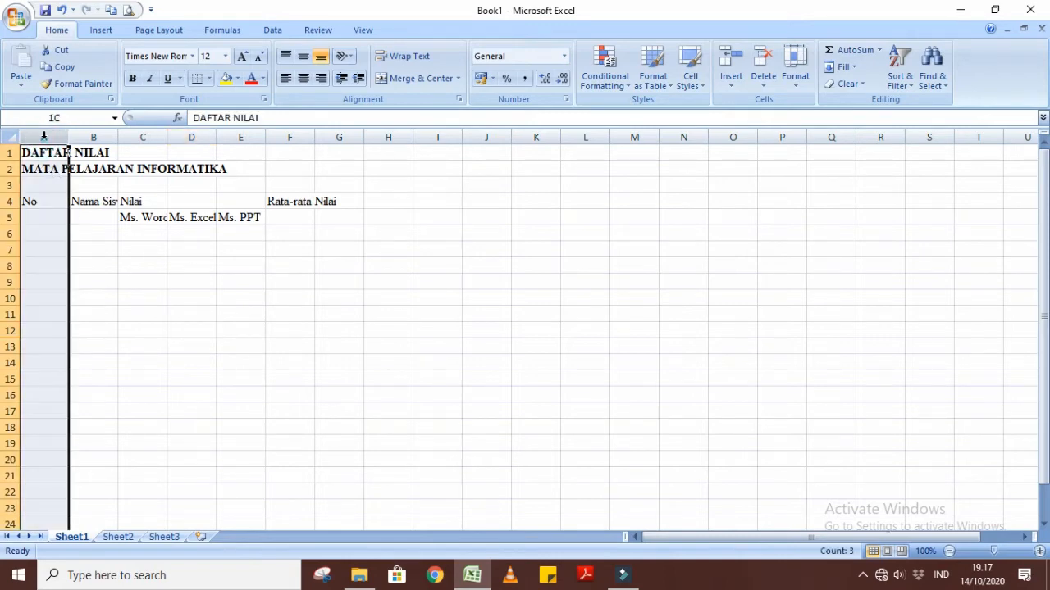
{"action": "left_click_drag", "start_coordinate": [44, 136], "coordinate": [279, 149]}
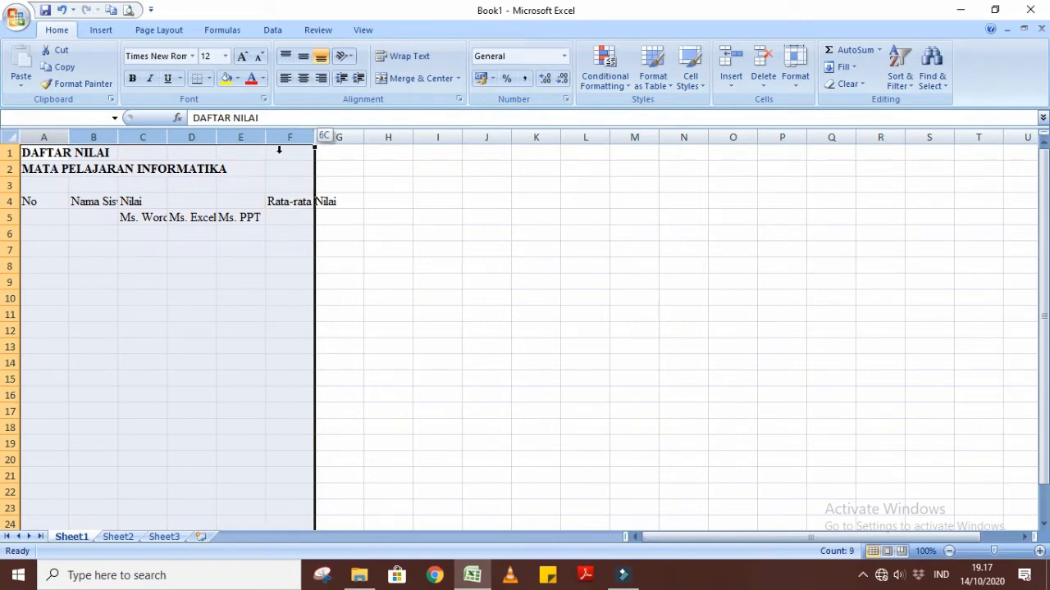
{"action": "left_click_drag", "start_coordinate": [279, 149], "coordinate": [277, 152]}
{"action": "left_click", "coordinate": [200, 250]}
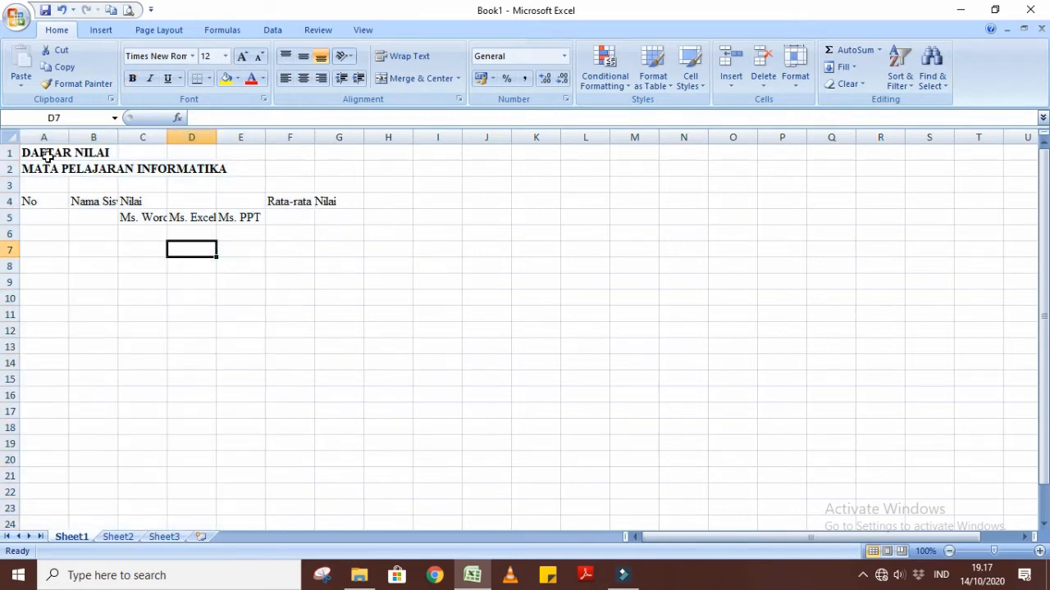
Merge and center the title DAFTAR NILAI across cells A1 to F1.
{"action": "left_click", "coordinate": [43, 153]}
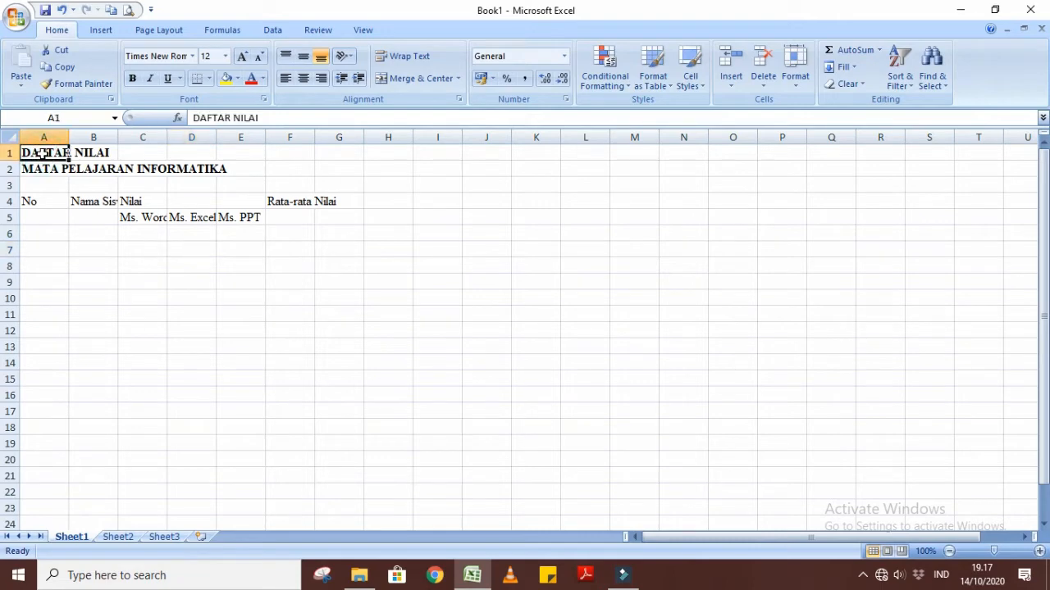
{"action": "left_click_drag", "start_coordinate": [52, 152], "coordinate": [276, 153]}
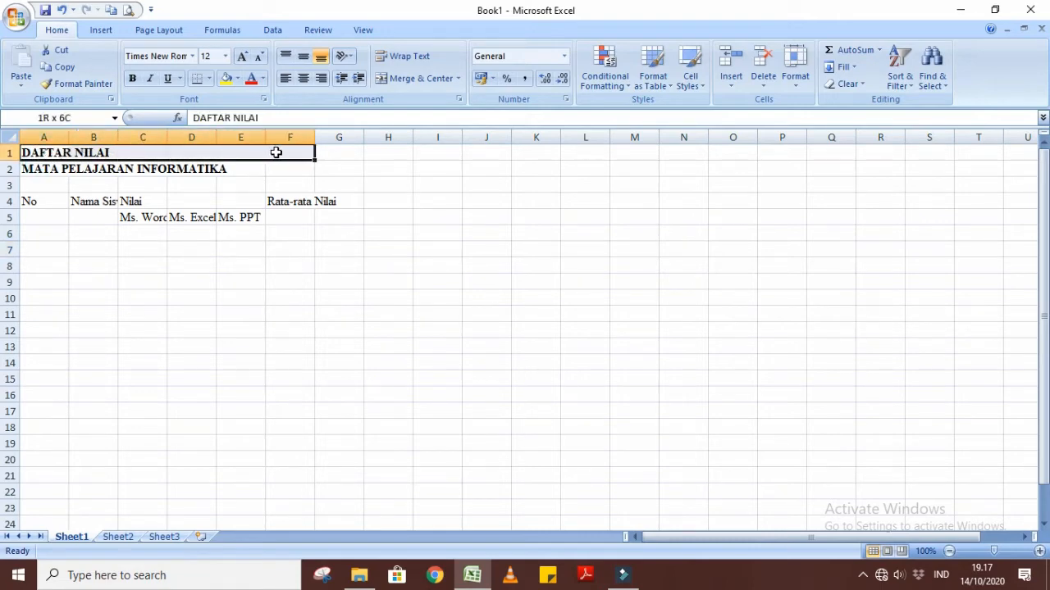
{"action": "left_click_drag", "start_coordinate": [276, 153], "coordinate": [277, 152]}
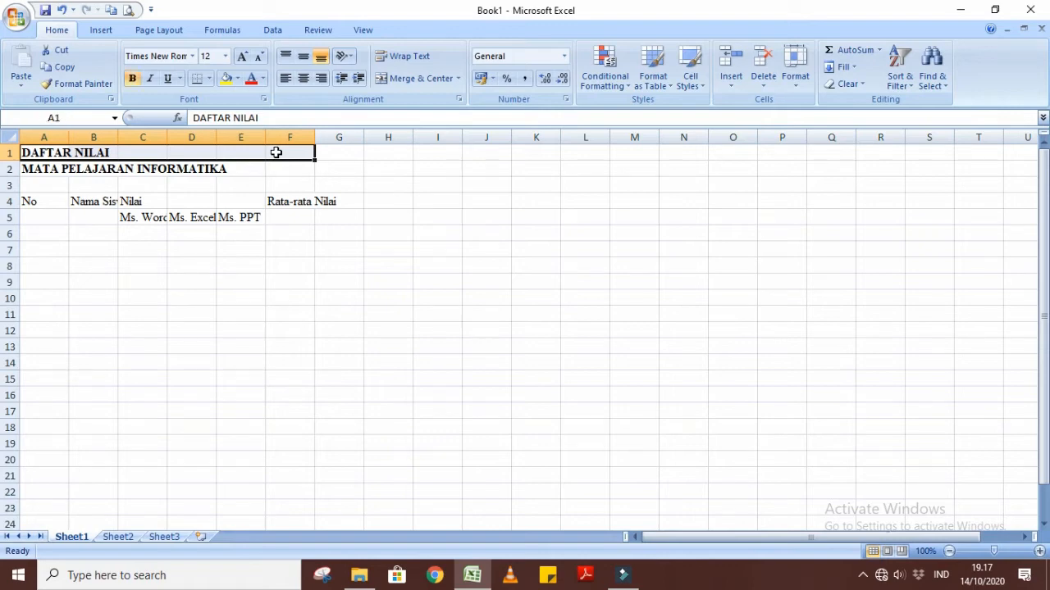
{"action": "left_click", "coordinate": [419, 80]}
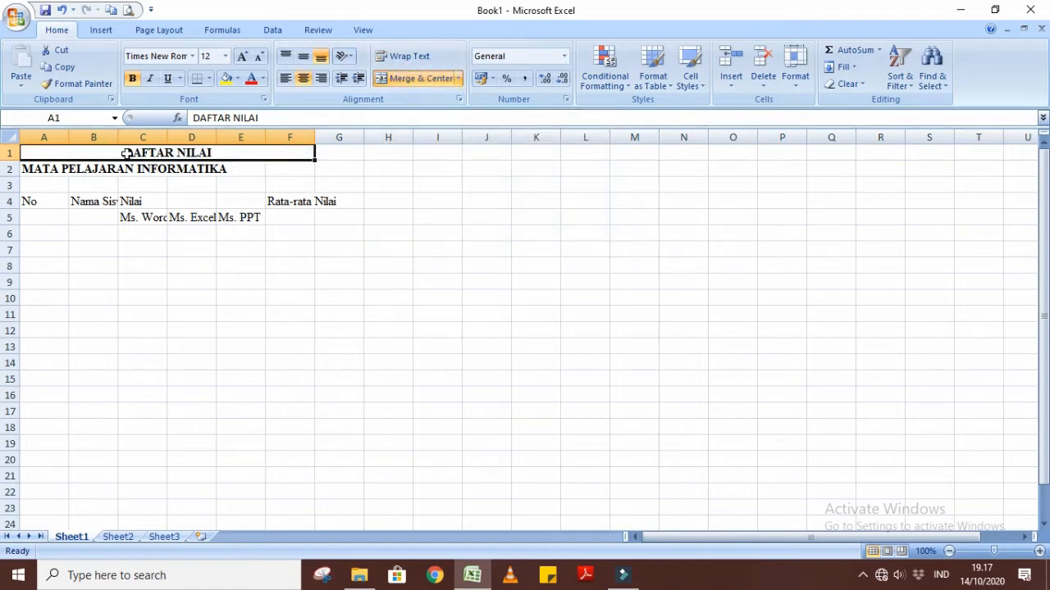
Merge and center the title MATA PELAJARAN INFORMATIKA across cells A2 to F2.
{"action": "left_click", "coordinate": [36, 196]}
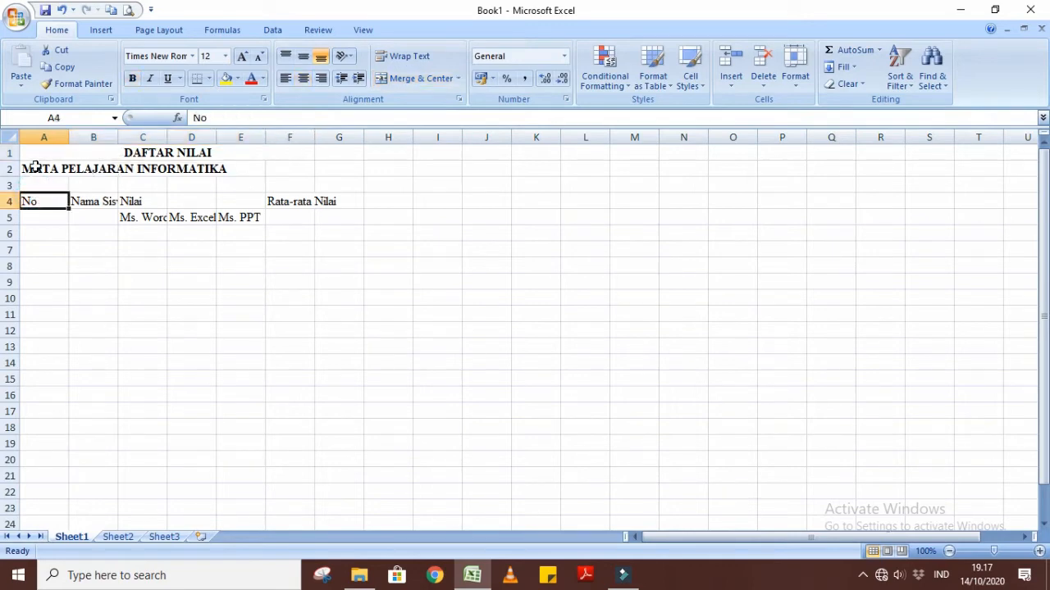
{"action": "left_click", "coordinate": [56, 168]}
{"action": "left_click_drag", "start_coordinate": [56, 168], "coordinate": [277, 167]}
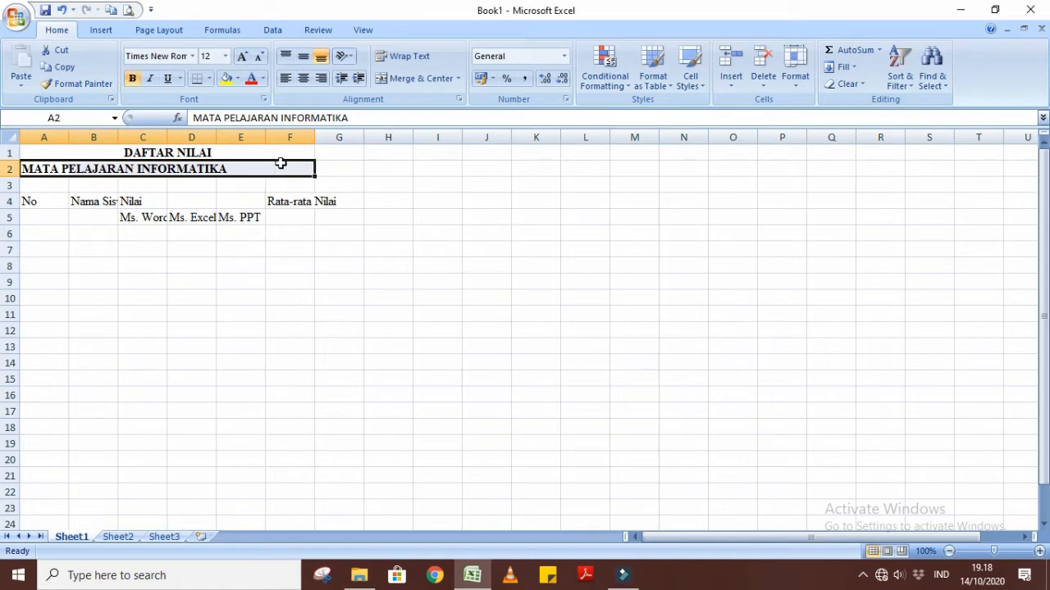
{"action": "left_click", "coordinate": [394, 82]}
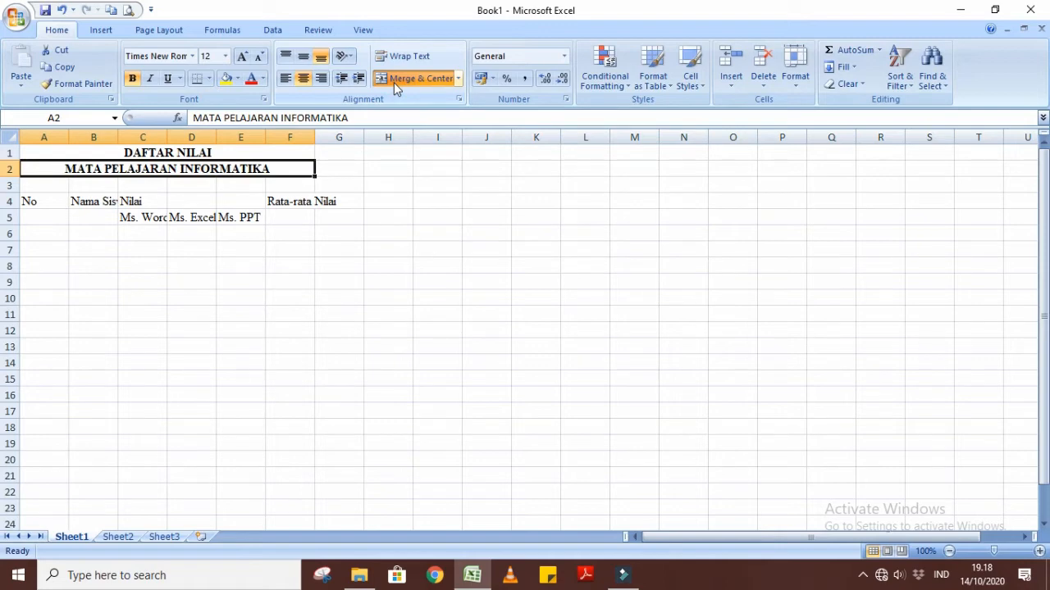
{"action": "left_click", "coordinate": [442, 271]}
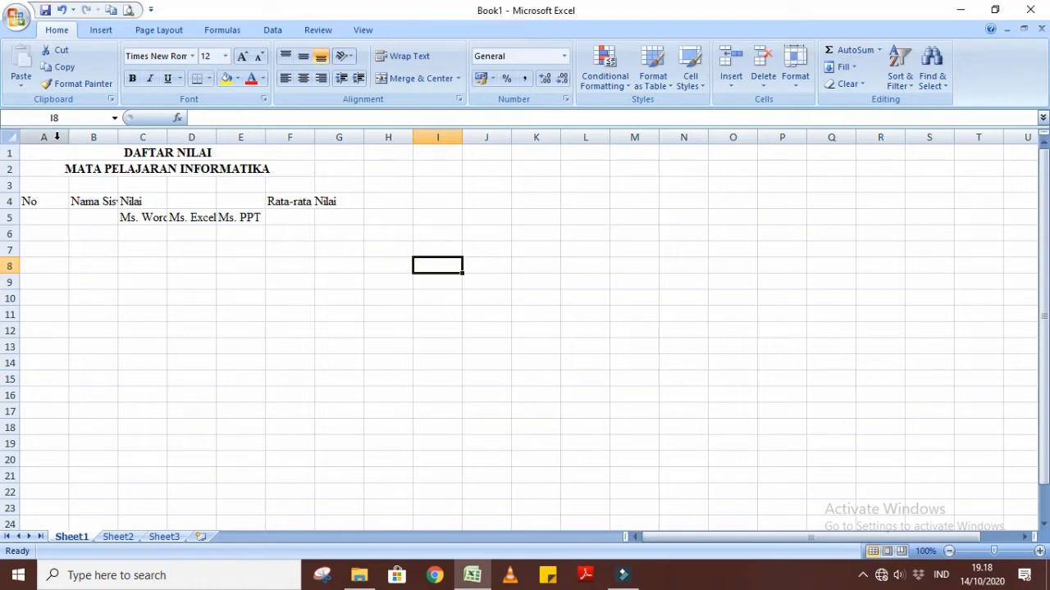
{"action": "left_click_drag", "start_coordinate": [49, 197], "coordinate": [49, 403]}
{"action": "left_click", "coordinate": [113, 362]}
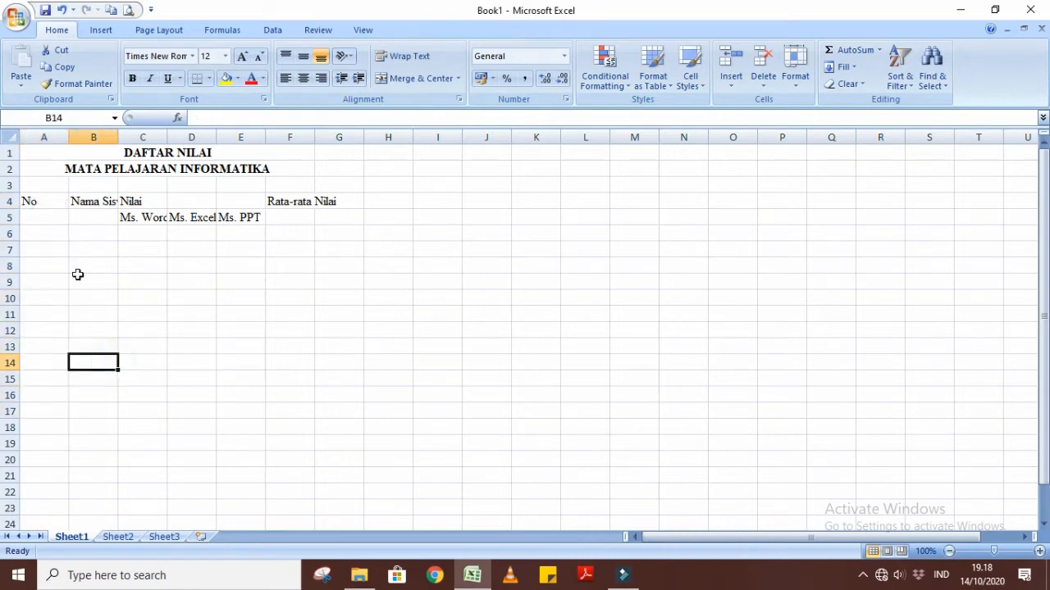
{"action": "left_click_drag", "start_coordinate": [49, 215], "coordinate": [45, 380]}
{"action": "left_click", "coordinate": [101, 312]}
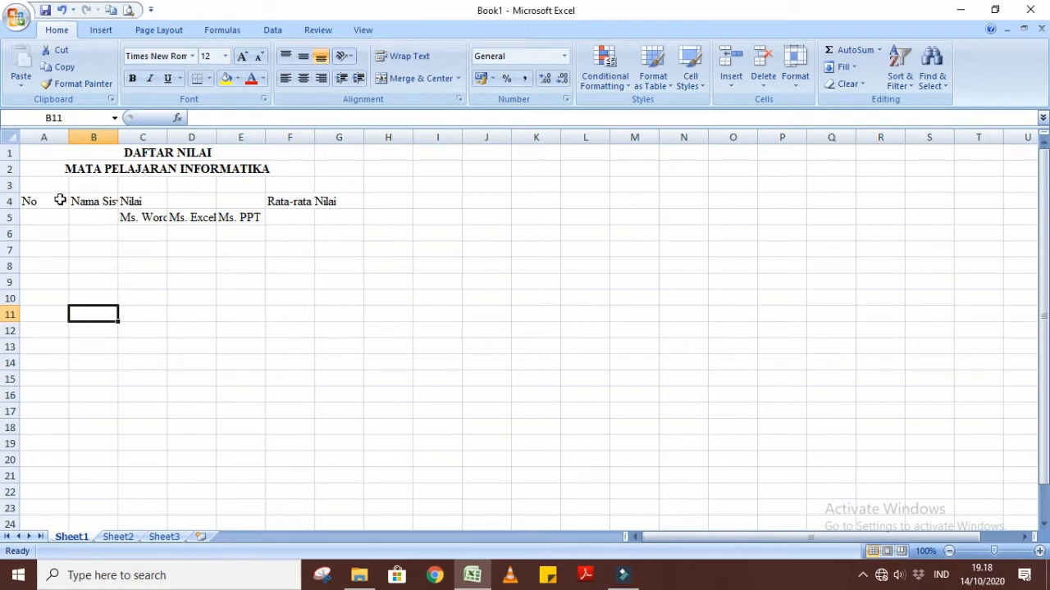
{"action": "left_click", "coordinate": [54, 134]}
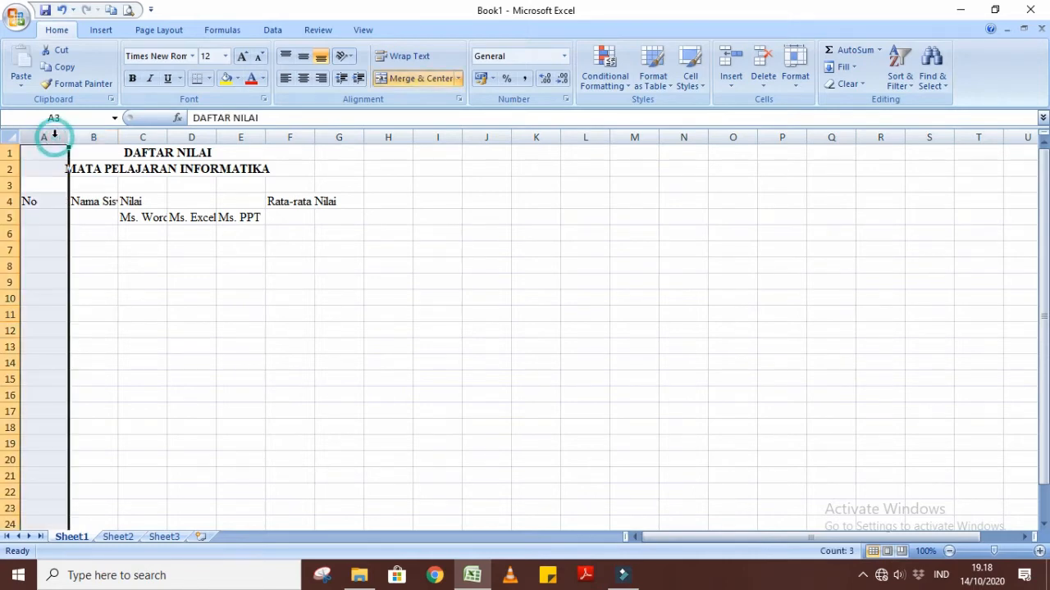
{"action": "left_click", "coordinate": [115, 250]}
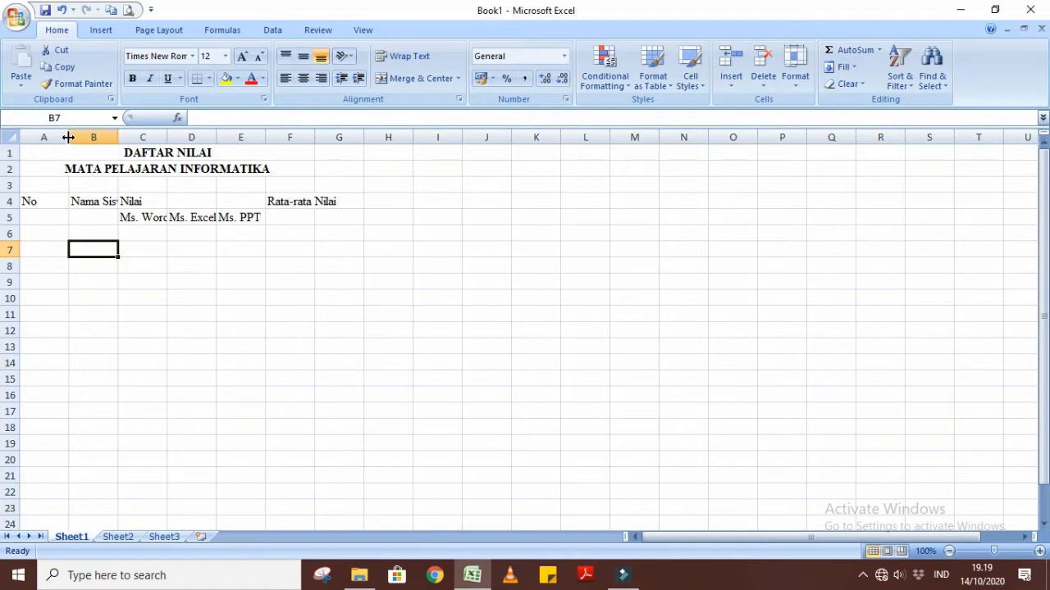
Narrow column A so that it just fits the heading No.
{"action": "left_click_drag", "start_coordinate": [69, 137], "coordinate": [69, 137]}
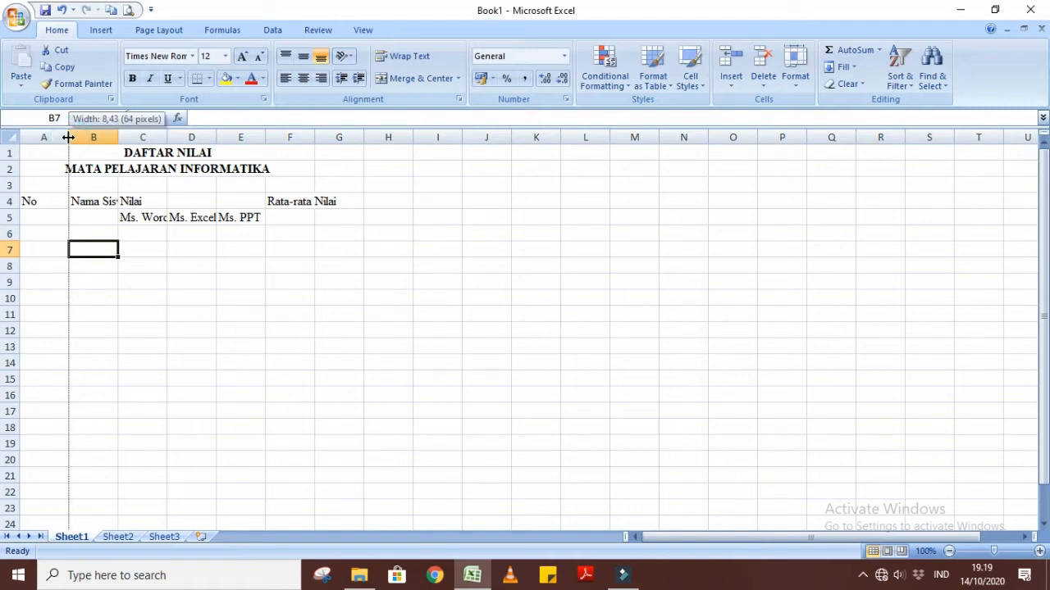
{"action": "left_click_drag", "start_coordinate": [69, 137], "coordinate": [210, 144]}
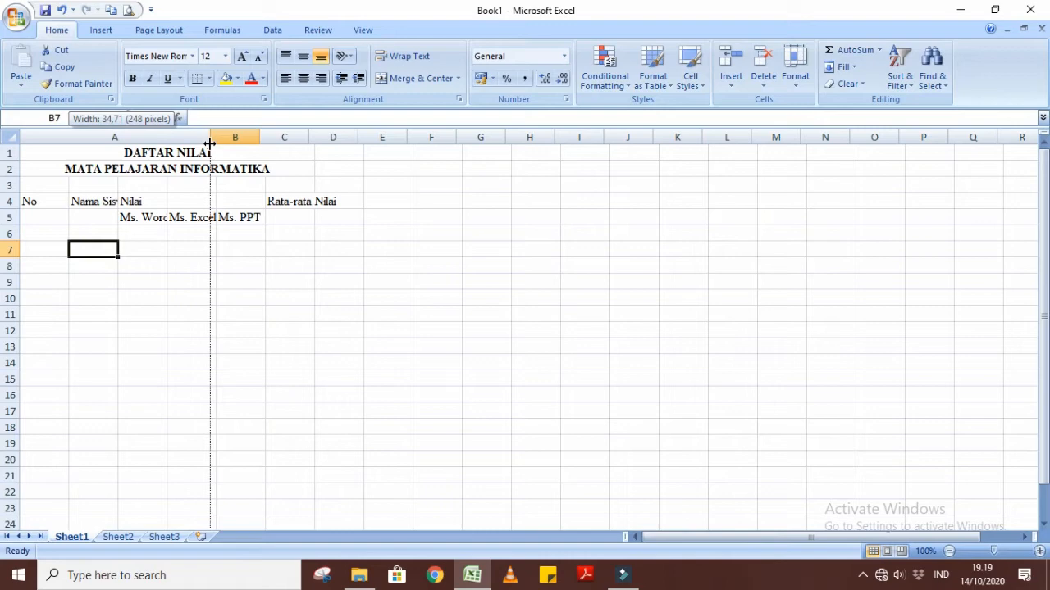
{"action": "left_click_drag", "start_coordinate": [210, 143], "coordinate": [56, 121]}
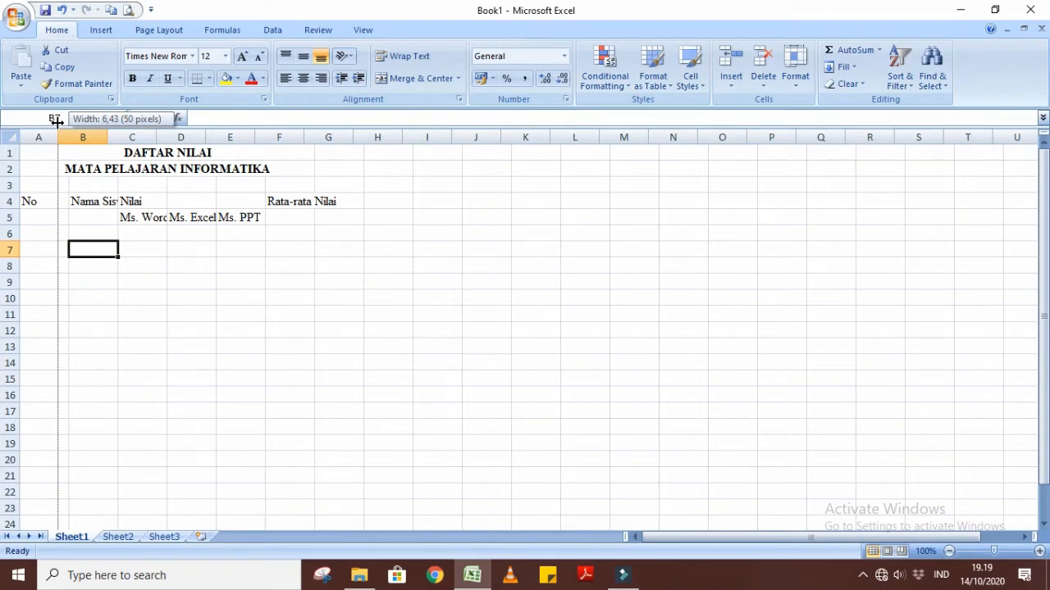
{"action": "left_click_drag", "start_coordinate": [56, 121], "coordinate": [47, 118]}
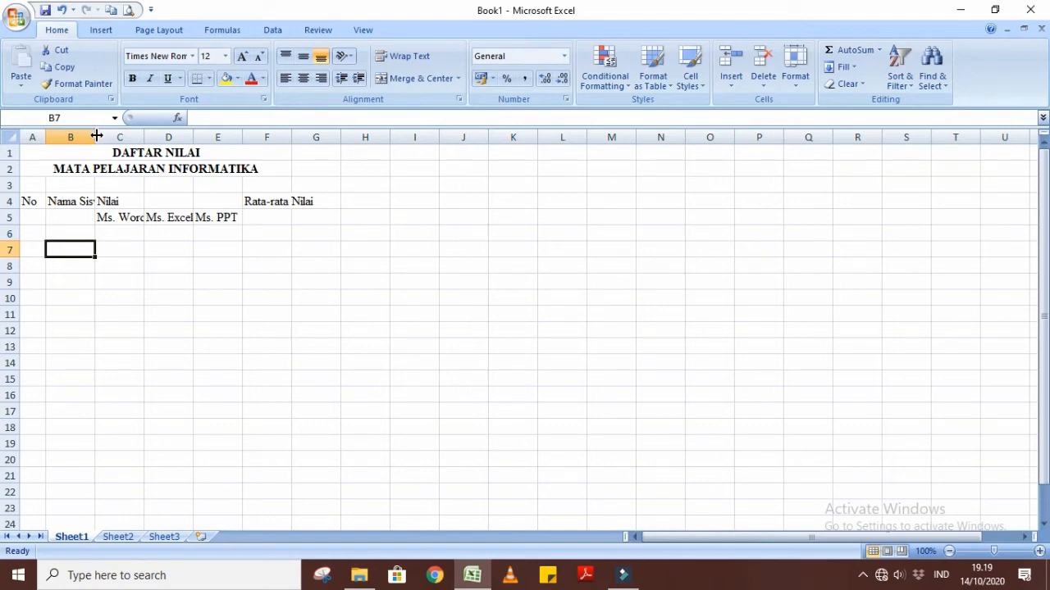
Widen column B so that it holds the full Nama Siswa heading with room for student names.
{"action": "left_click_drag", "start_coordinate": [96, 136], "coordinate": [235, 132]}
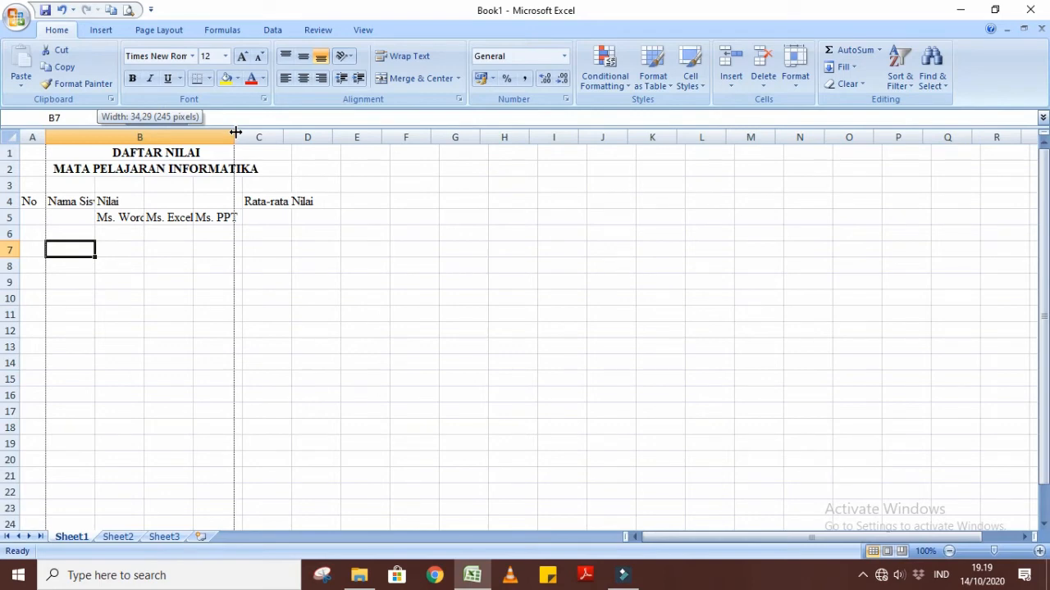
{"action": "left_click_drag", "start_coordinate": [236, 132], "coordinate": [182, 125]}
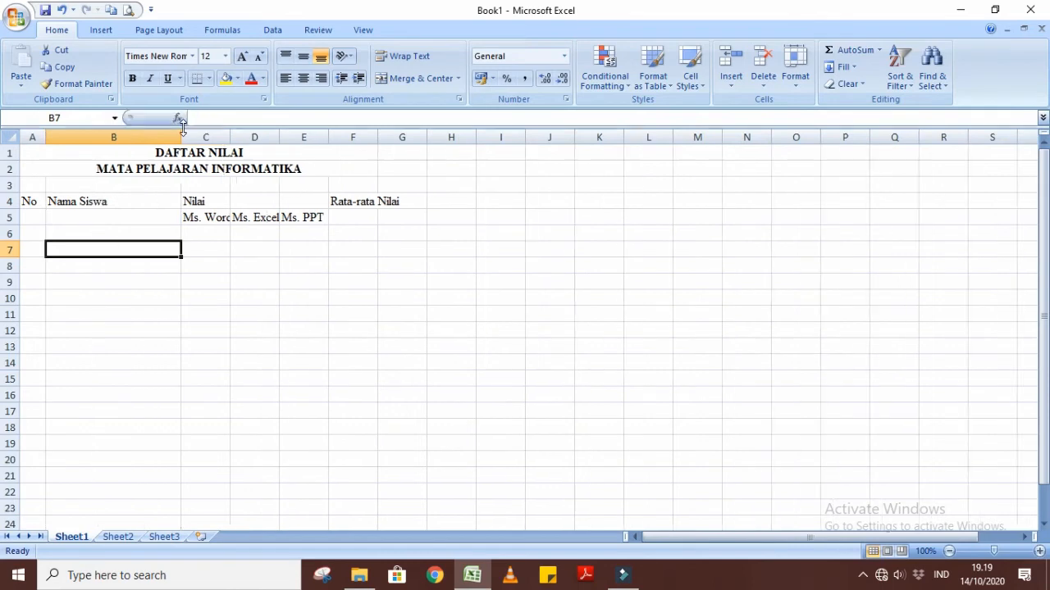
{"action": "left_click", "coordinate": [264, 265]}
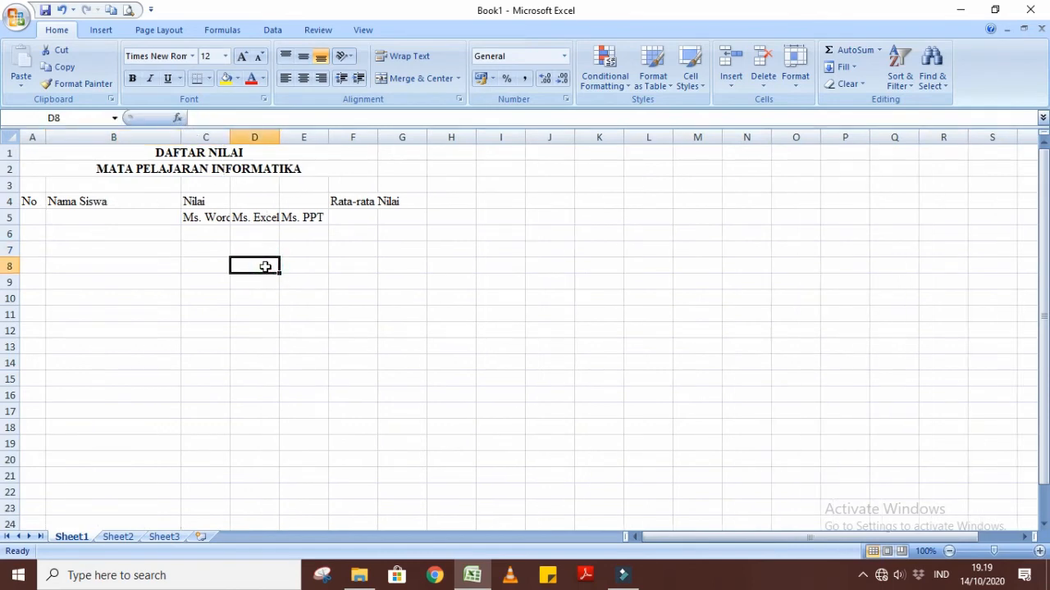
Merge and center Nilai across cells C4 to E4, and widen columns C, D and E to fit their subheadings.
{"action": "left_click", "coordinate": [216, 203]}
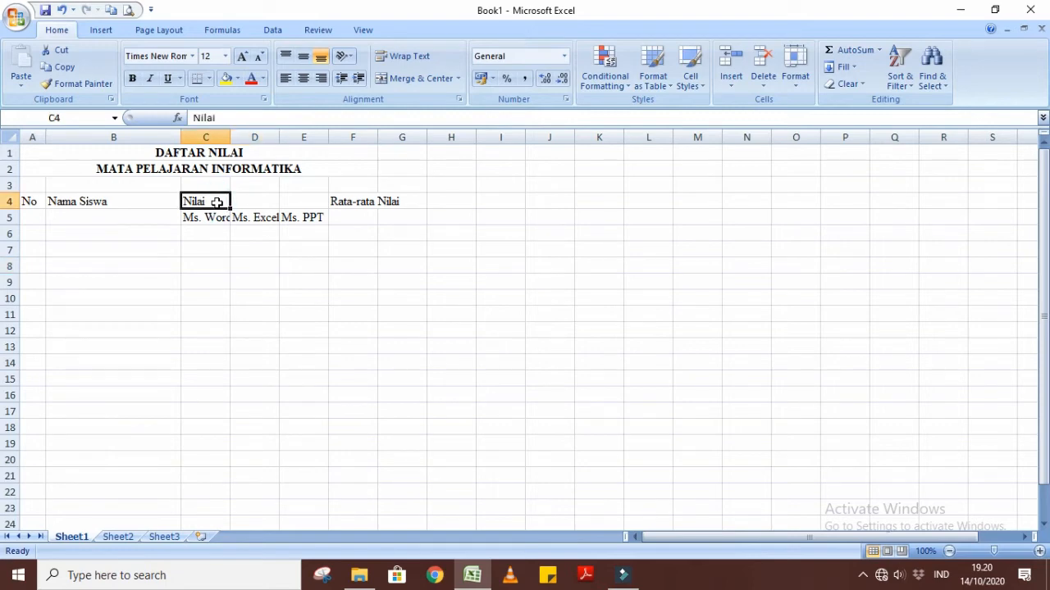
{"action": "left_click_drag", "start_coordinate": [216, 202], "coordinate": [284, 200]}
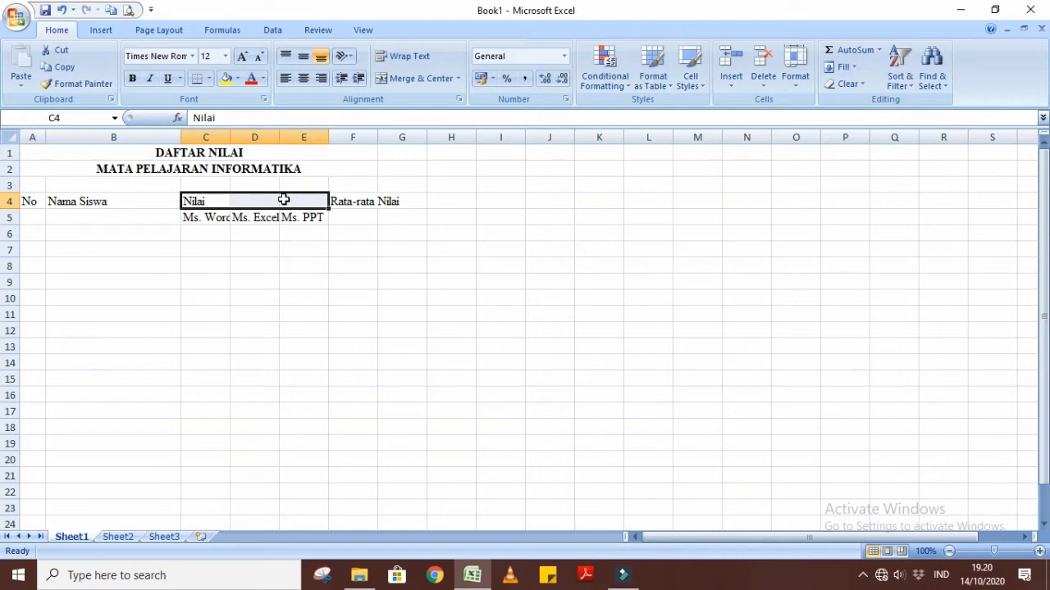
{"action": "left_click", "coordinate": [401, 79]}
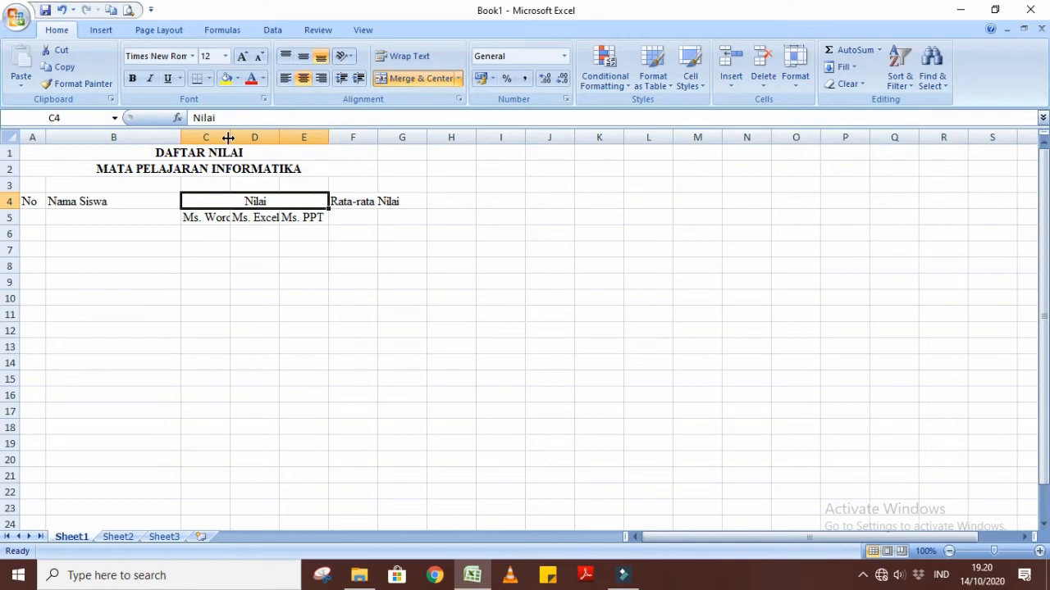
{"action": "left_click_drag", "start_coordinate": [229, 137], "coordinate": [378, 137]}
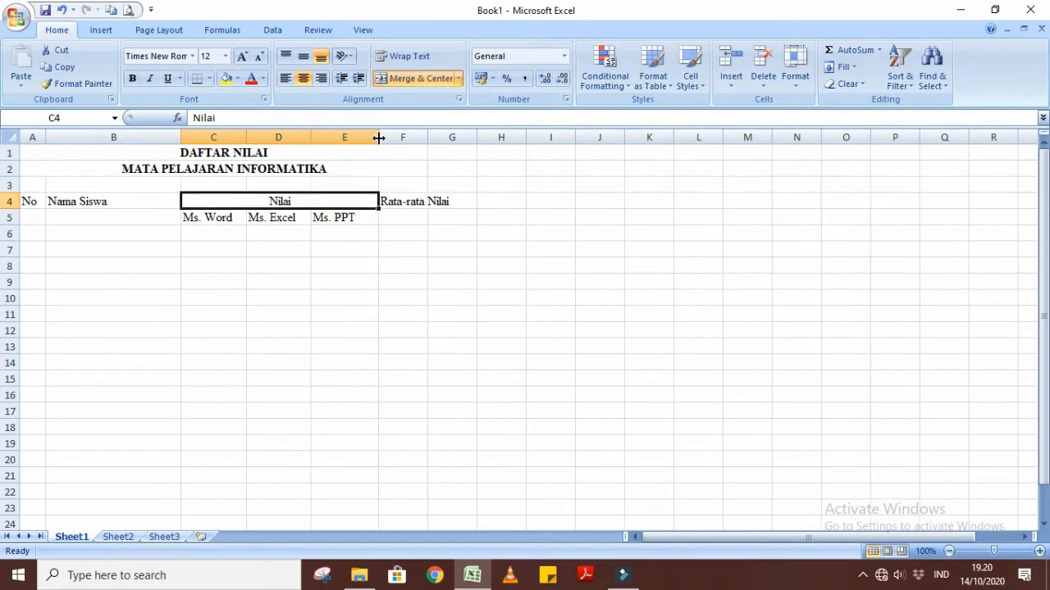
{"action": "left_click", "coordinate": [530, 374]}
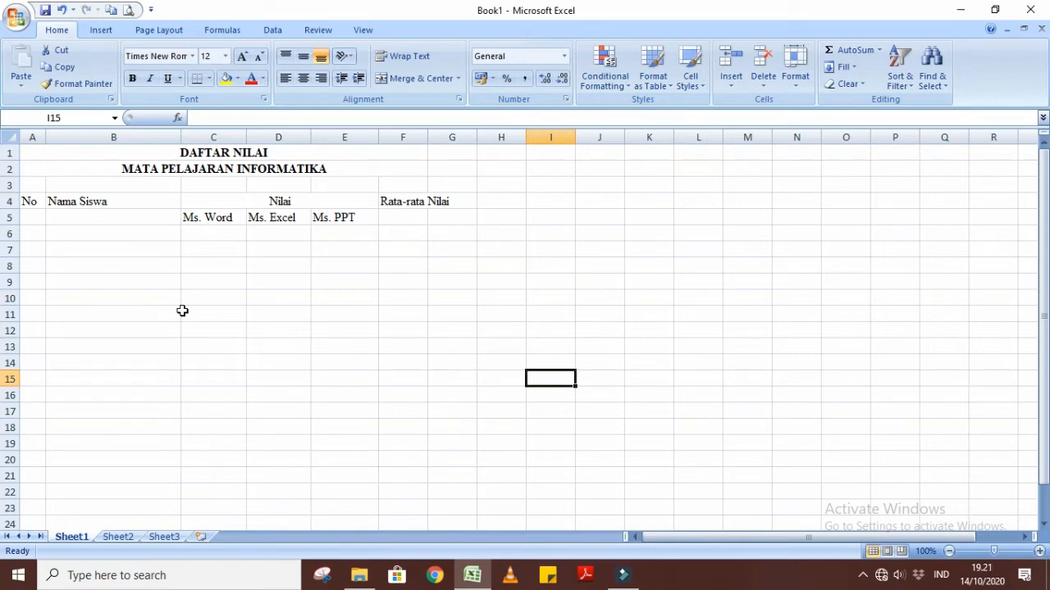
Merge and center the heading No over cells A4:A5 and Nama Siswa over cells B4:B5.
{"action": "left_click", "coordinate": [32, 201]}
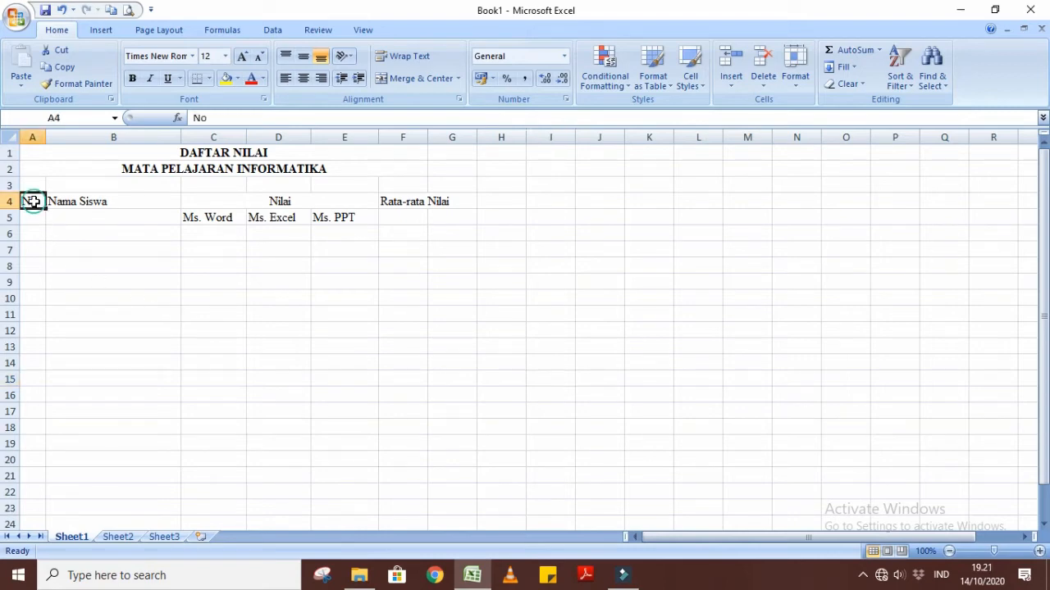
{"action": "left_click_drag", "start_coordinate": [33, 201], "coordinate": [35, 215]}
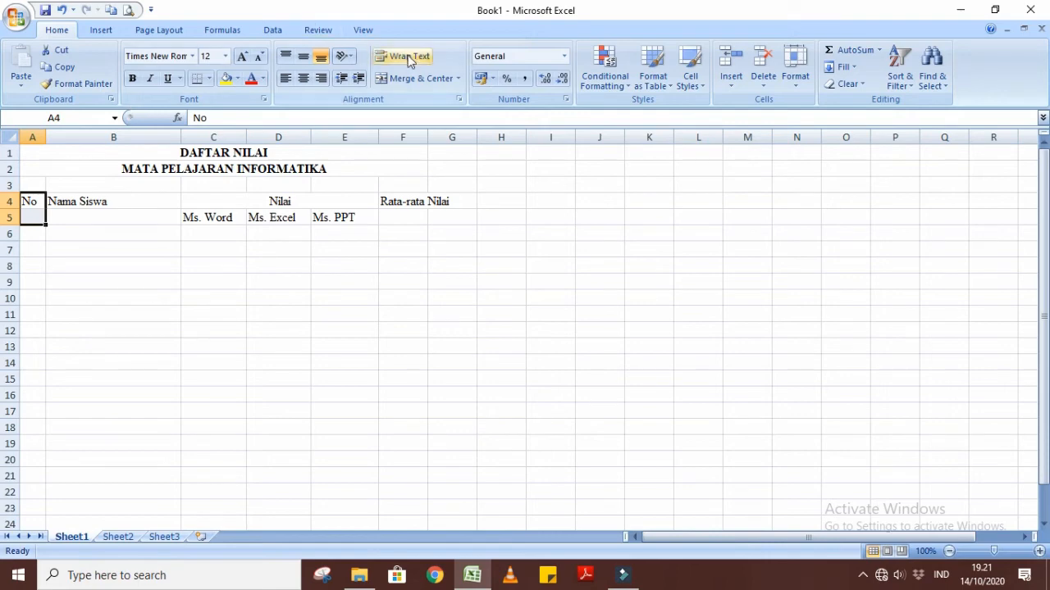
{"action": "left_click", "coordinate": [410, 78]}
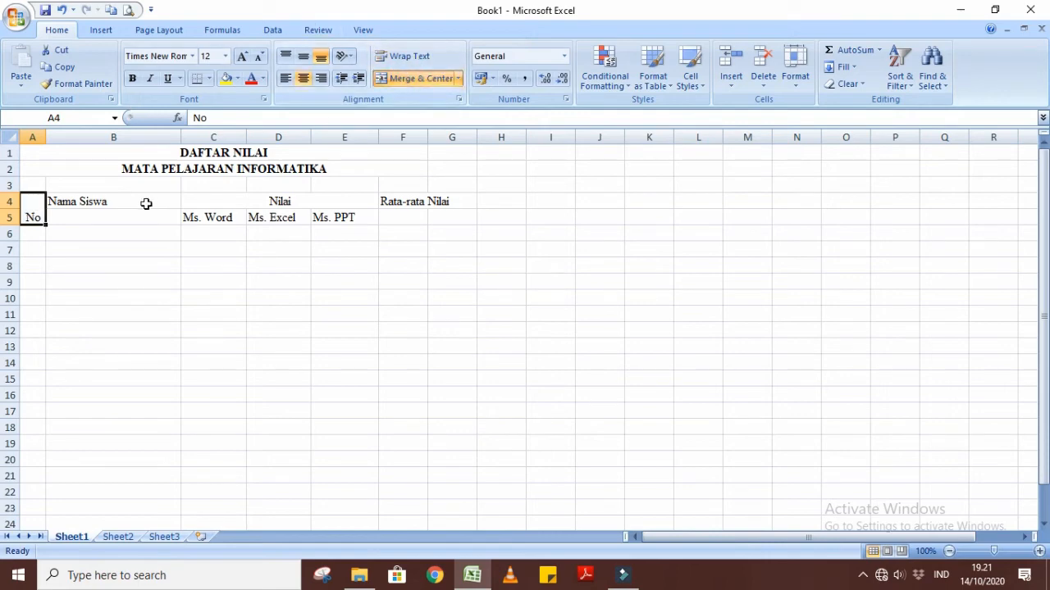
{"action": "left_click_drag", "start_coordinate": [141, 203], "coordinate": [139, 215]}
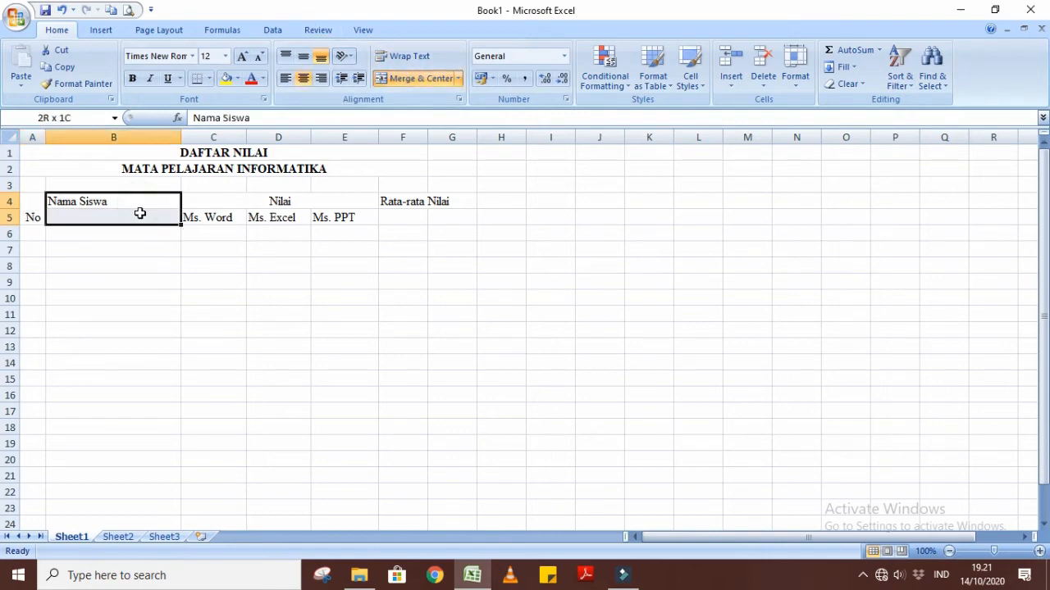
{"action": "left_click", "coordinate": [399, 80]}
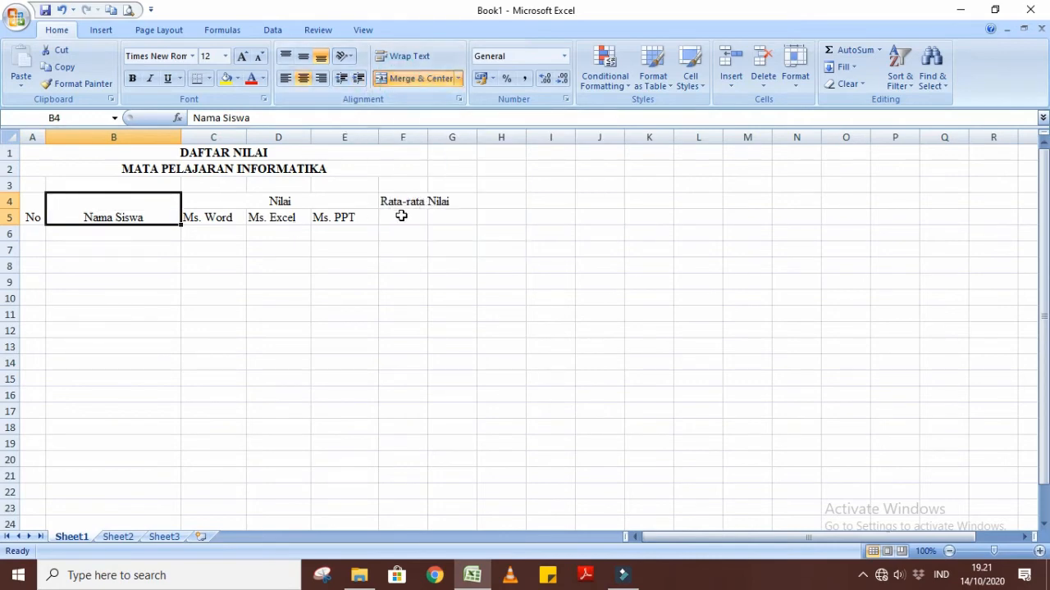
Merge and center the heading Rata-rata Nilai over cells F4:F5.
{"action": "left_click_drag", "start_coordinate": [408, 201], "coordinate": [407, 217]}
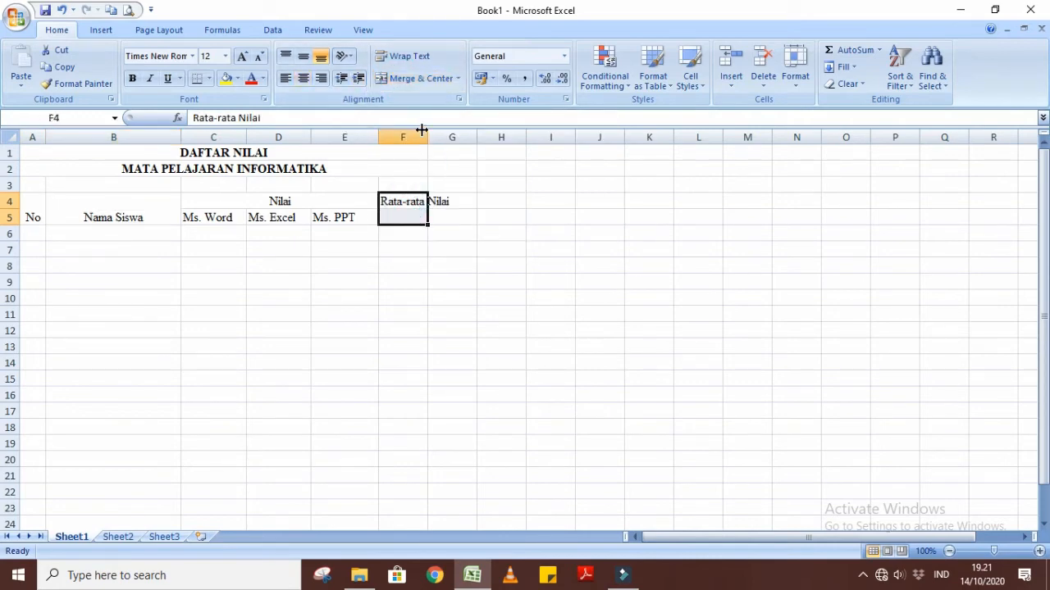
{"action": "left_click", "coordinate": [399, 79]}
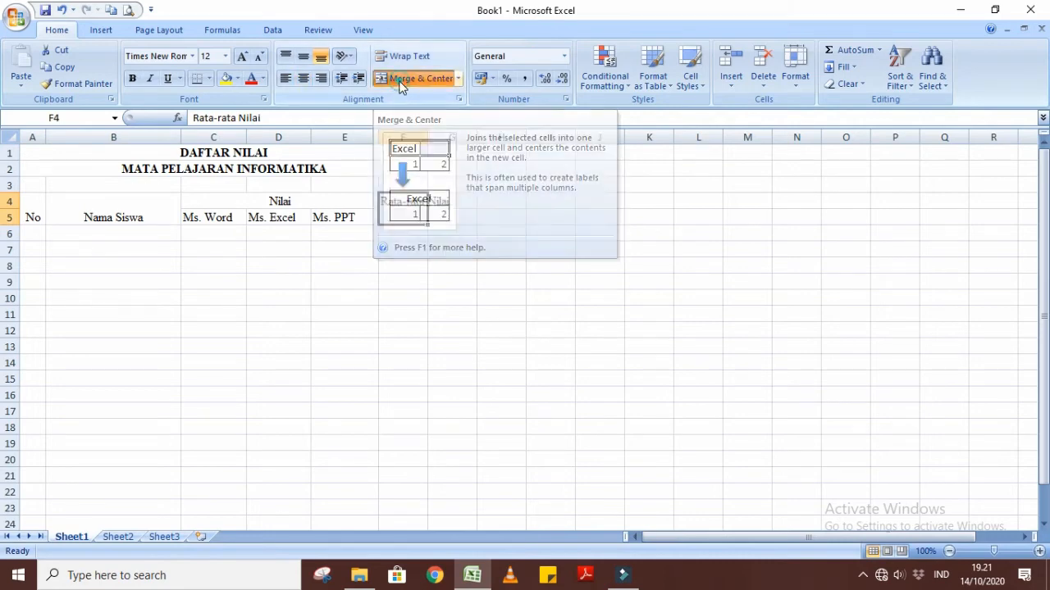
{"action": "left_click", "coordinate": [492, 293]}
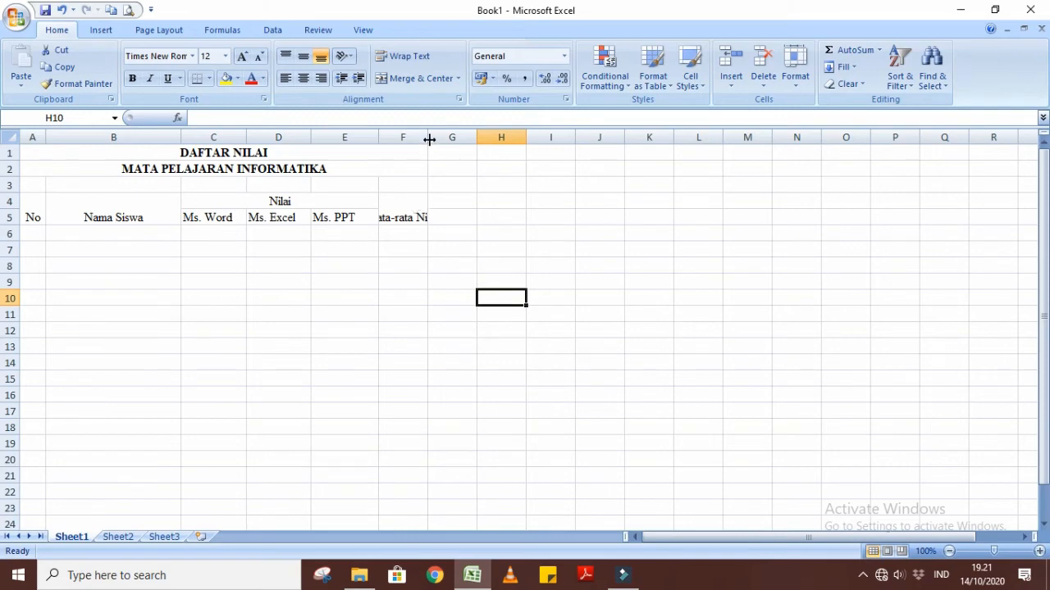
Widen column F slightly and wrap the Rata-rata Nilai heading onto two lines within its merged cell.
{"action": "mouse_move", "coordinate": [427, 137]}
{"action": "left_mouse_down"}
{"action": "mouse_move", "coordinate": [537, 145]}
{"action": "mouse_move", "coordinate": [435, 131]}
{"action": "left_mouse_up"}
{"action": "left_click", "coordinate": [419, 201]}
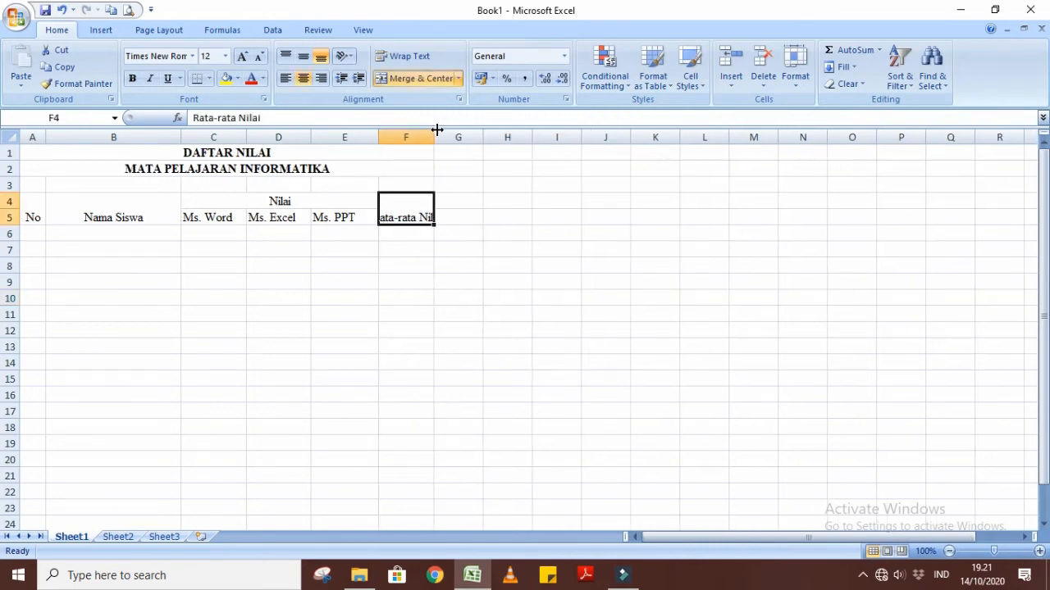
{"action": "left_click", "coordinate": [413, 59]}
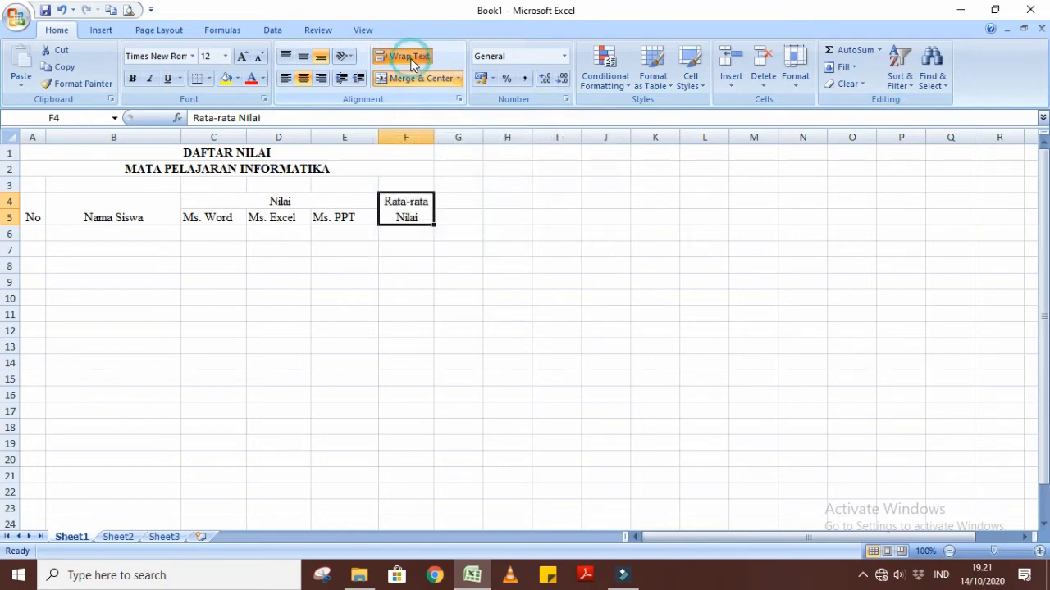
{"action": "left_click", "coordinate": [504, 287]}
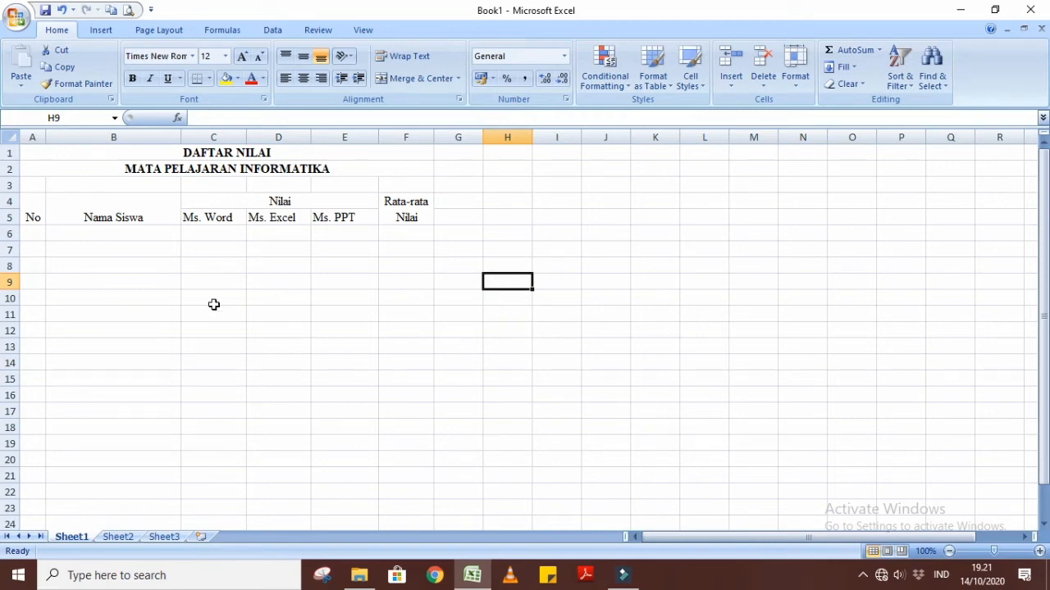
Check the alignment of the headings No, Nama Siswa, Ms. Word, Ms. Excel and Ms. PPT.
{"action": "left_click", "coordinate": [31, 221]}
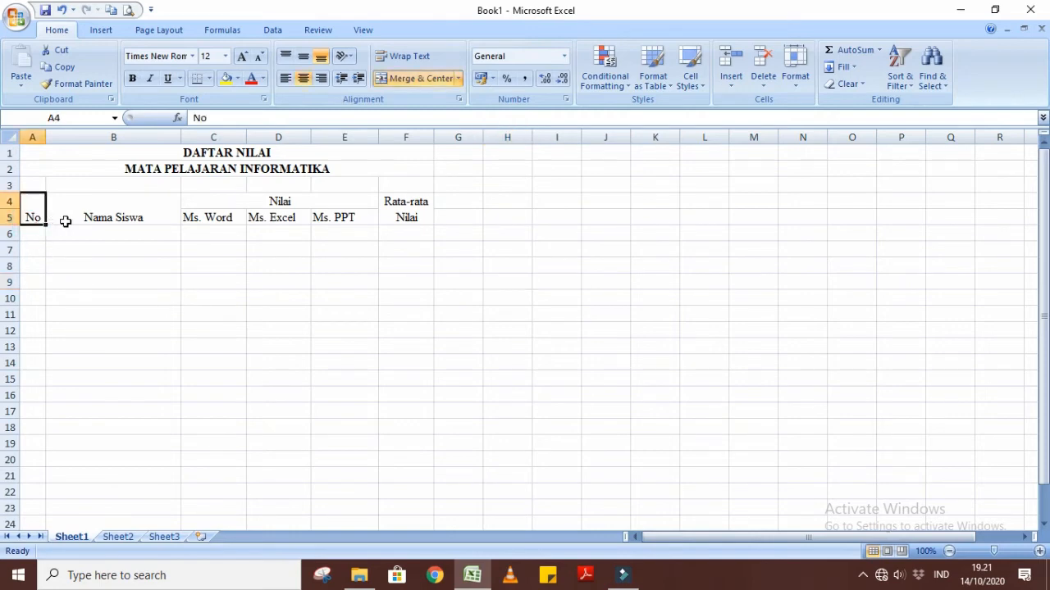
{"action": "left_click", "coordinate": [64, 221]}
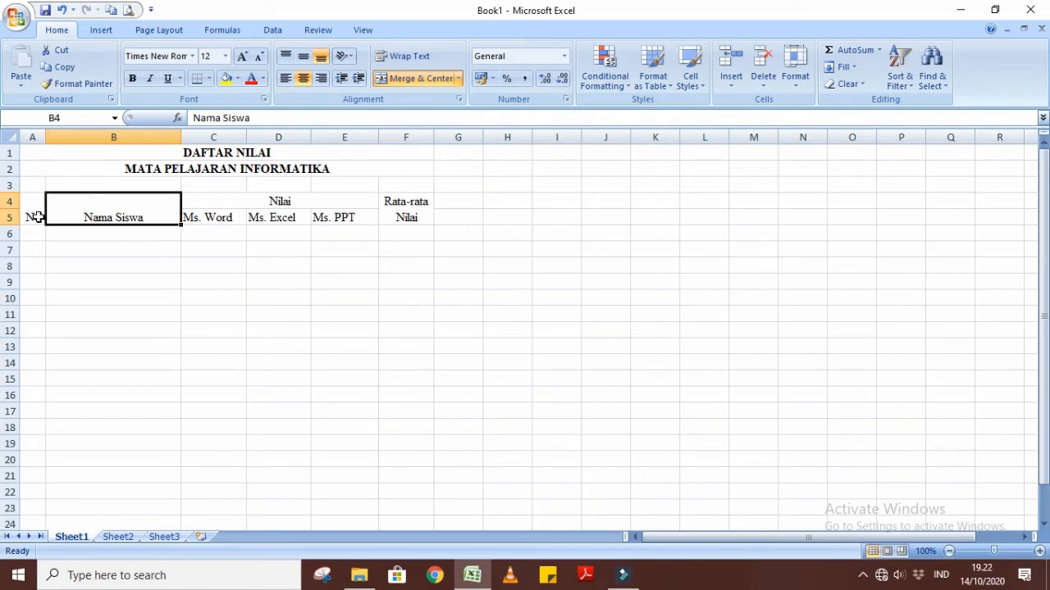
{"action": "left_click", "coordinate": [39, 217]}
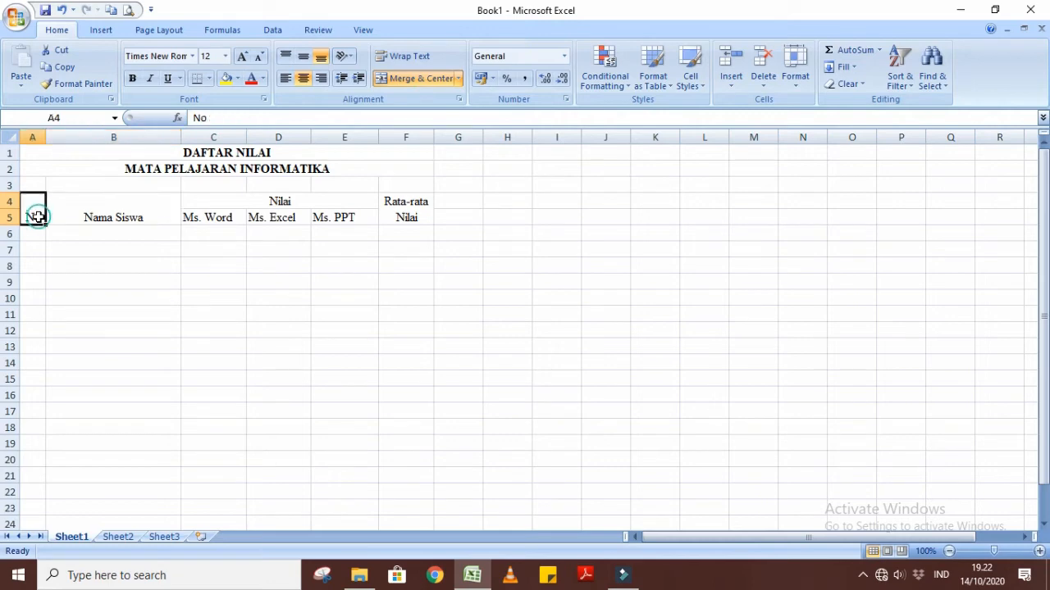
{"action": "left_click", "coordinate": [77, 216]}
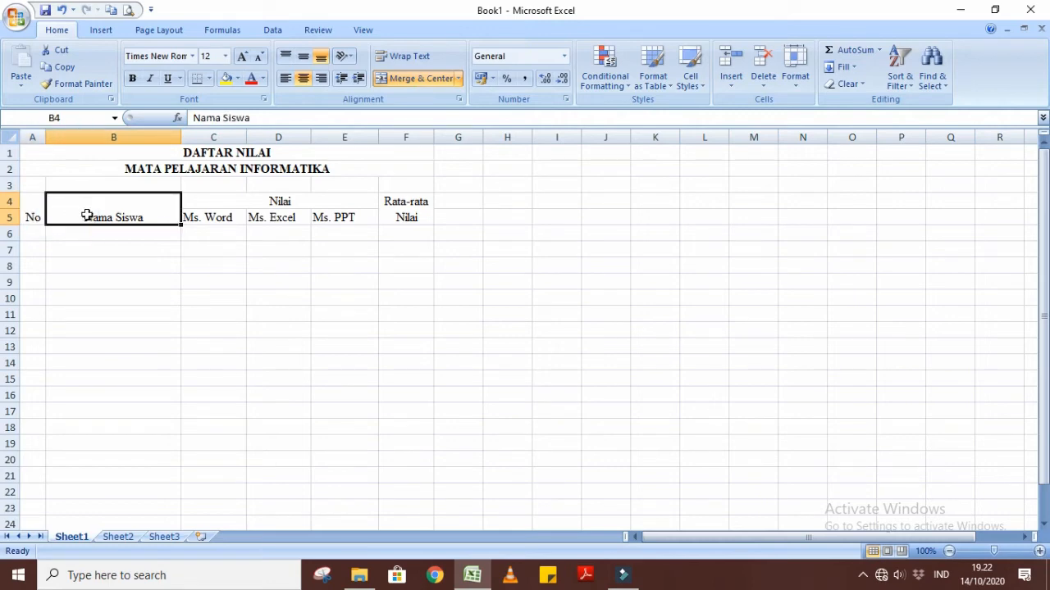
{"action": "left_click", "coordinate": [211, 218]}
{"action": "left_click", "coordinate": [259, 220]}
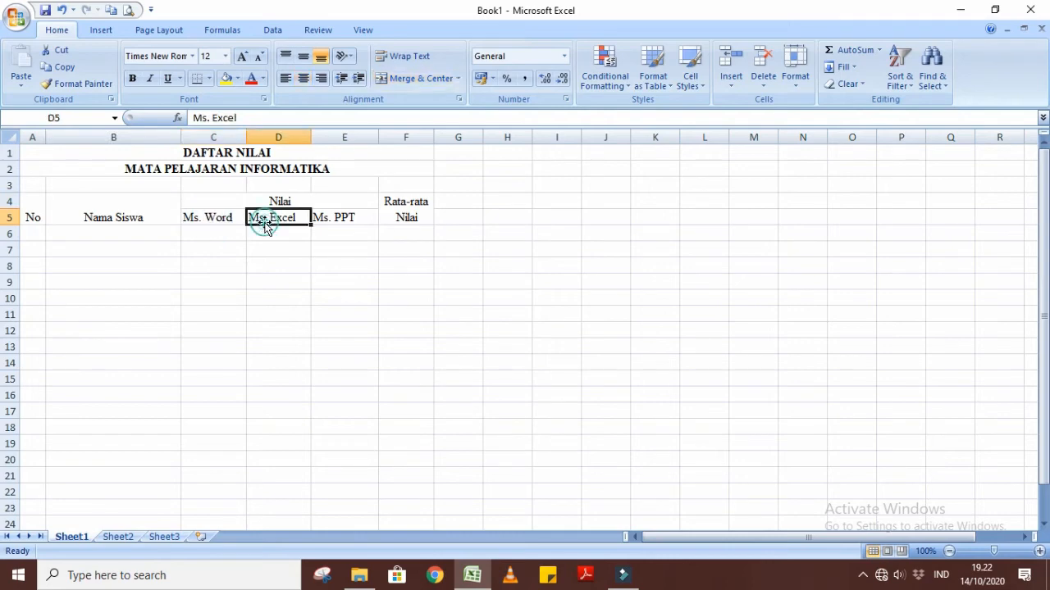
{"action": "left_click", "coordinate": [324, 219]}
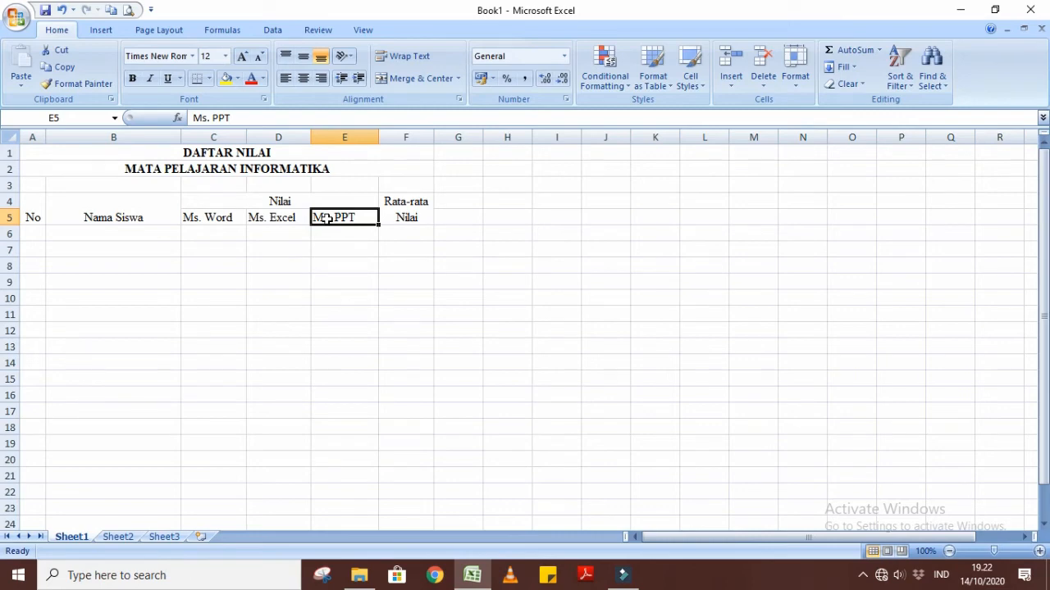
{"action": "left_click", "coordinate": [140, 280]}
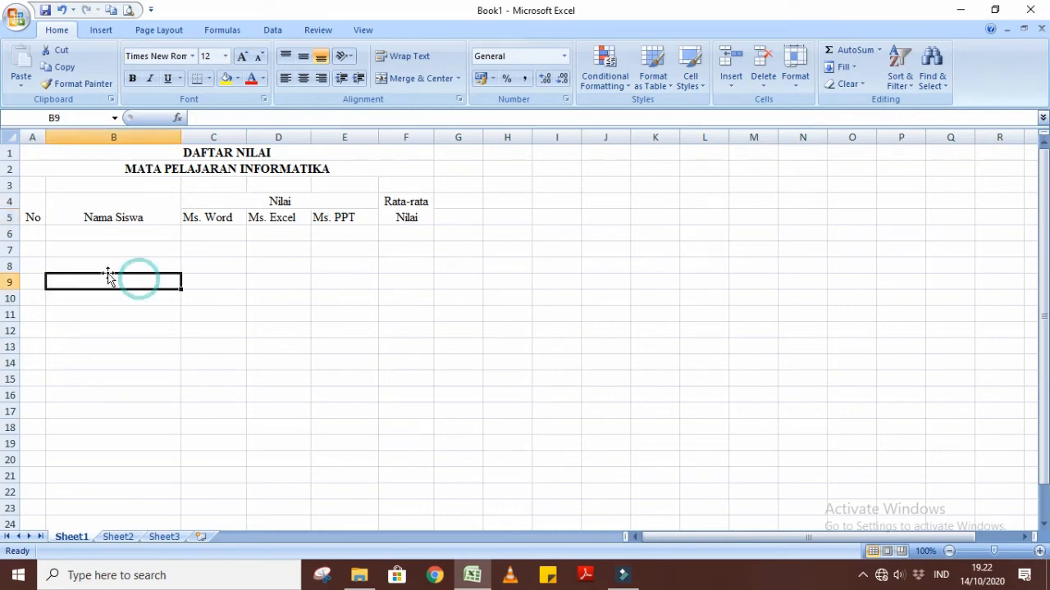
Center all column headings in A4:F5 horizontally and align them to the middle of their cells vertically.
{"action": "left_click_drag", "start_coordinate": [35, 206], "coordinate": [390, 222]}
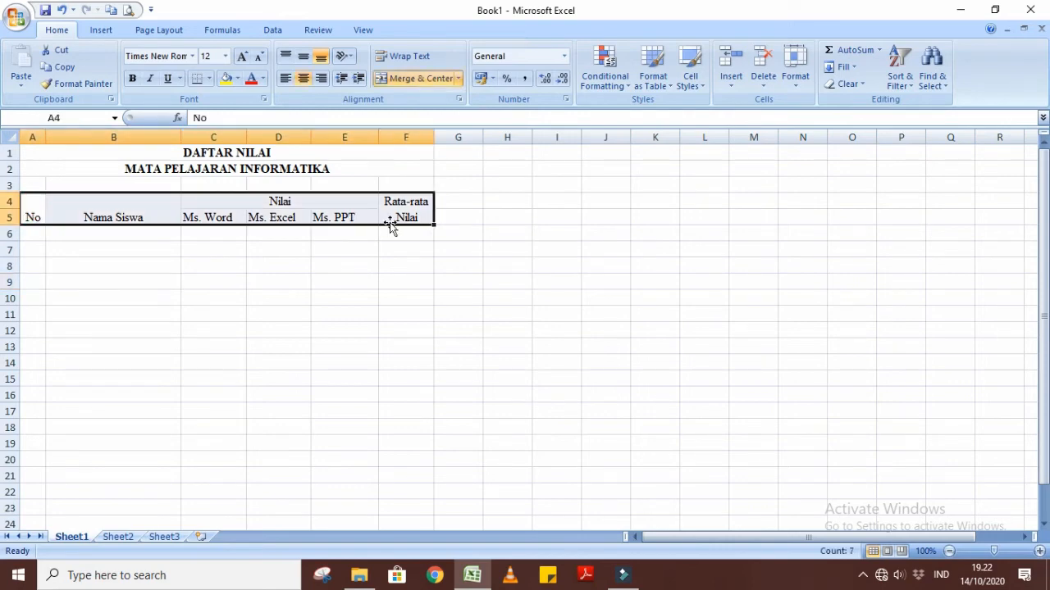
{"action": "left_click", "coordinate": [301, 78]}
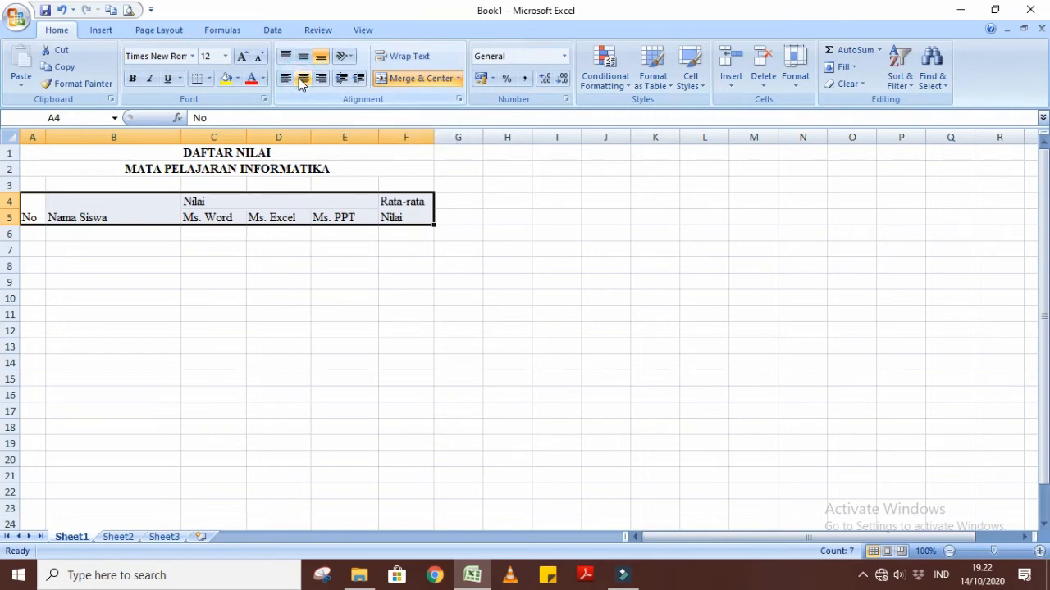
{"action": "left_click", "coordinate": [301, 79]}
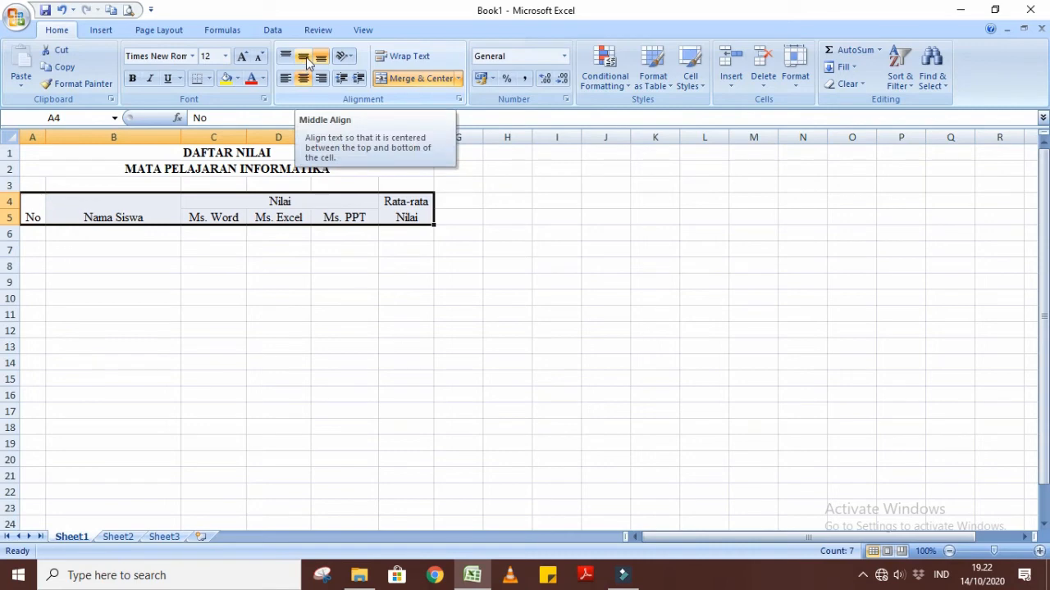
{"action": "left_click", "coordinate": [307, 62]}
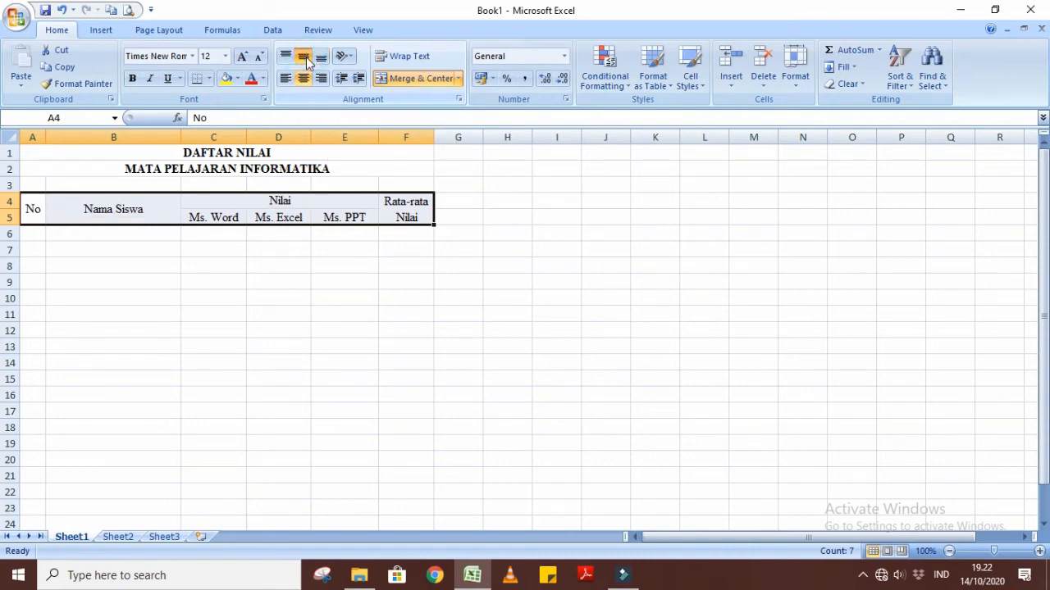
{"action": "left_click", "coordinate": [278, 341]}
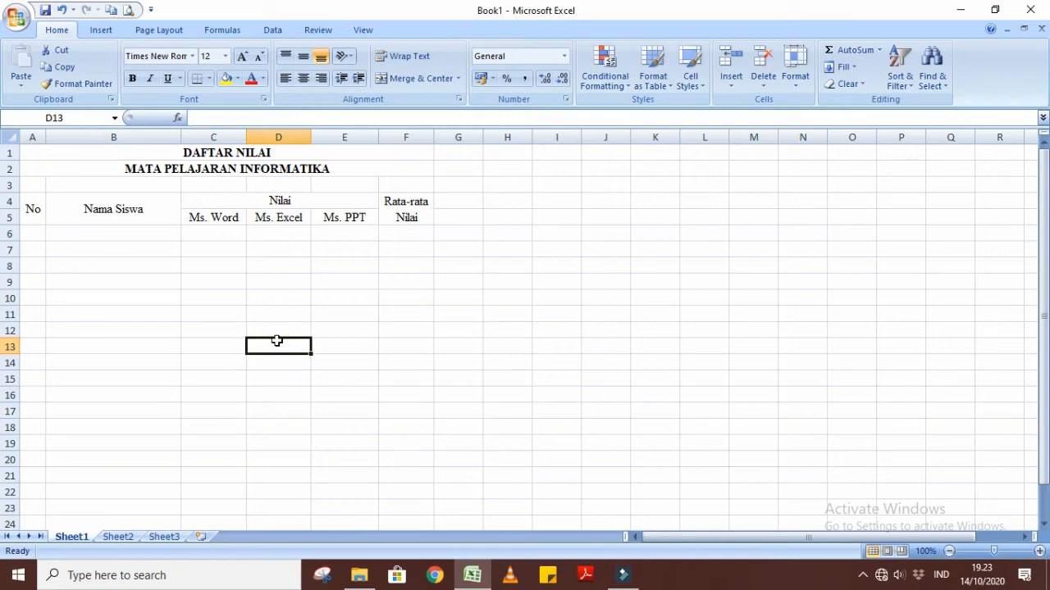
Make all the column headings in cells A4:F5 bold.
{"action": "left_click", "coordinate": [93, 249]}
{"action": "left_click_drag", "start_coordinate": [37, 209], "coordinate": [389, 218]}
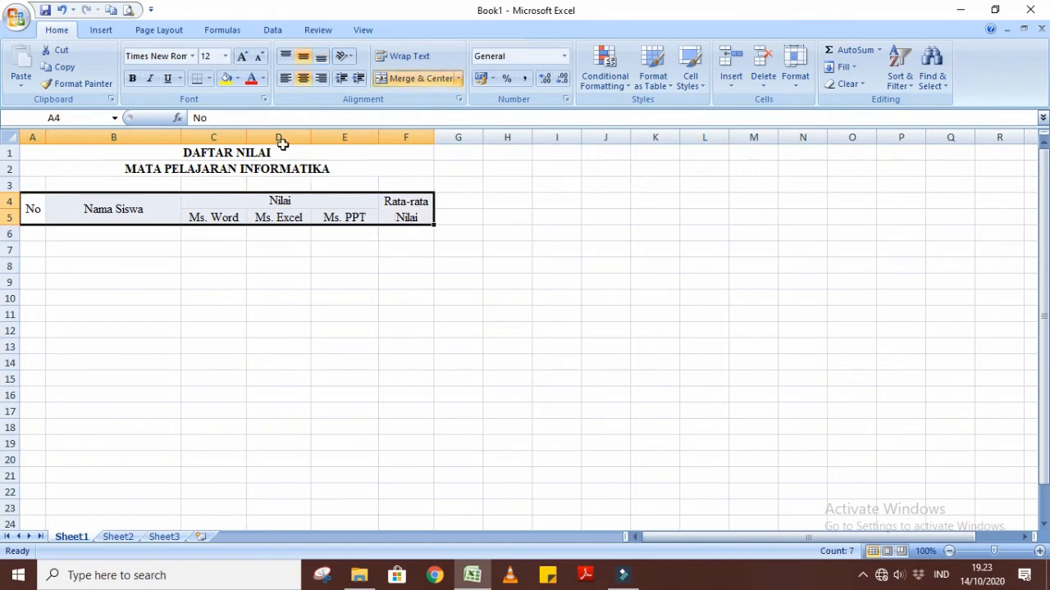
{"action": "left_click", "coordinate": [131, 79]}
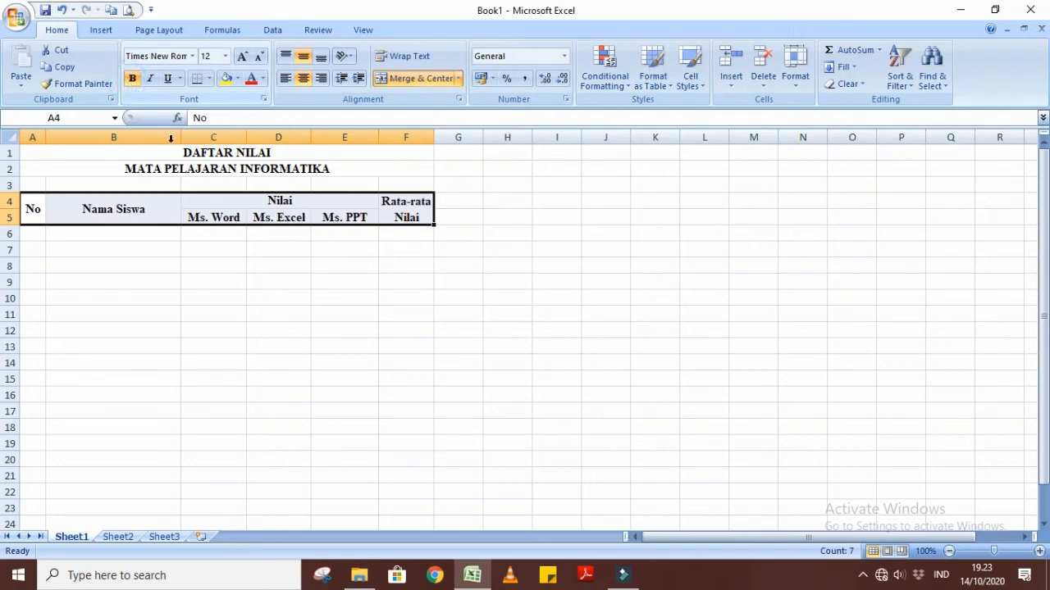
{"action": "left_click", "coordinate": [342, 411]}
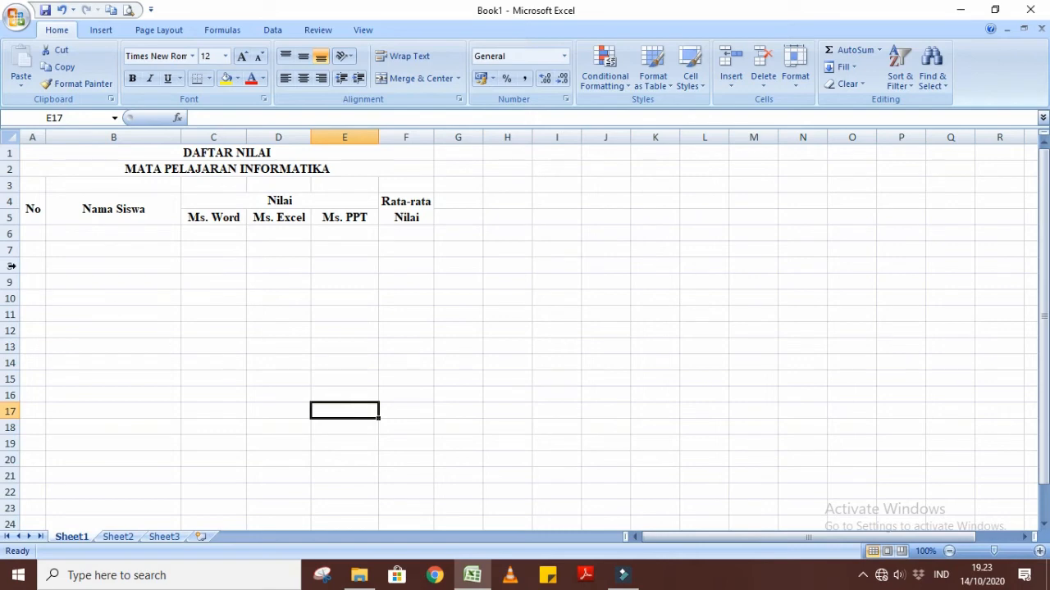
Enter the starting numbers 1 and 2 in cells A6 and A7 under the No heading.
{"action": "left_click", "coordinate": [26, 234]}
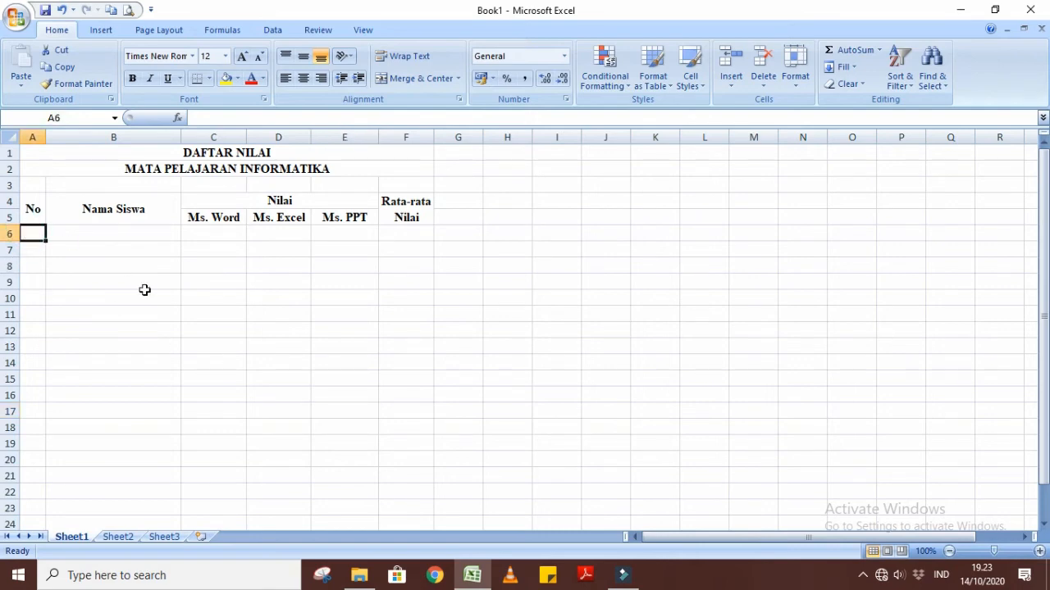
{"action": "type", "text": "1"}
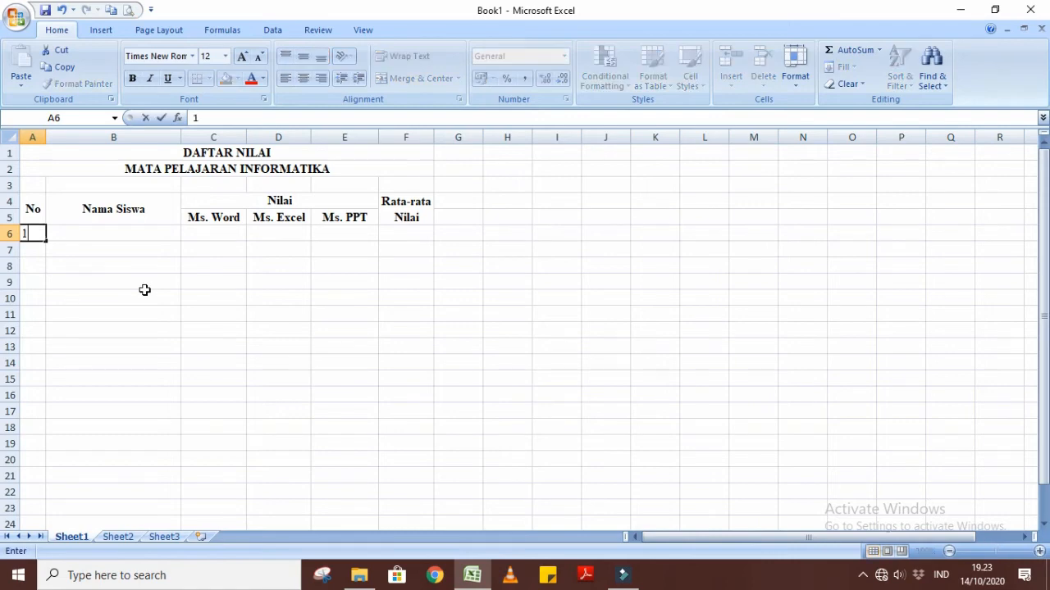
{"action": "key", "text": "Return"}
{"action": "type", "text": "2"}
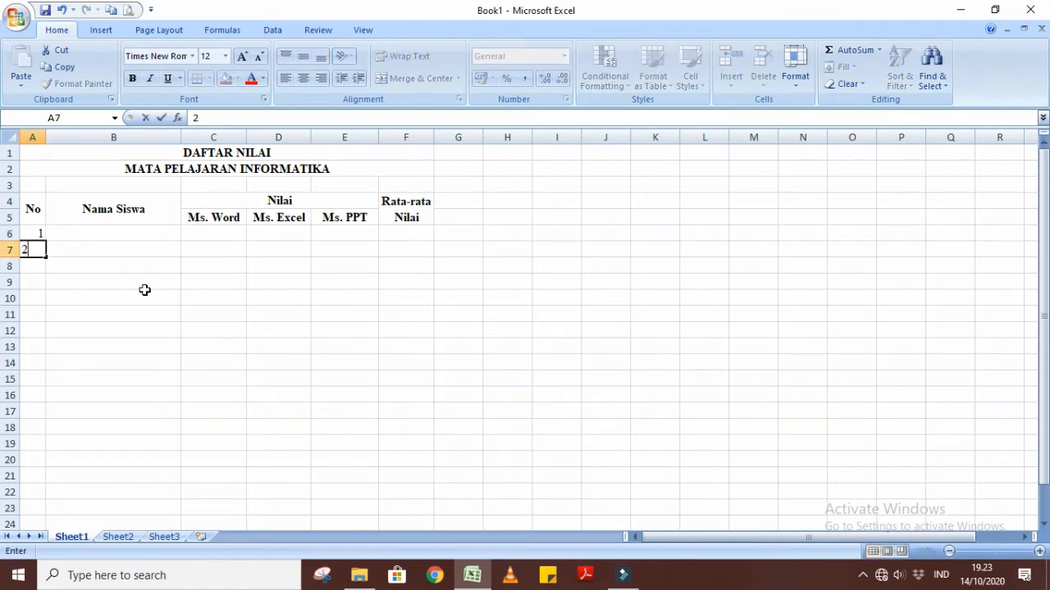
{"action": "left_click", "coordinate": [257, 315]}
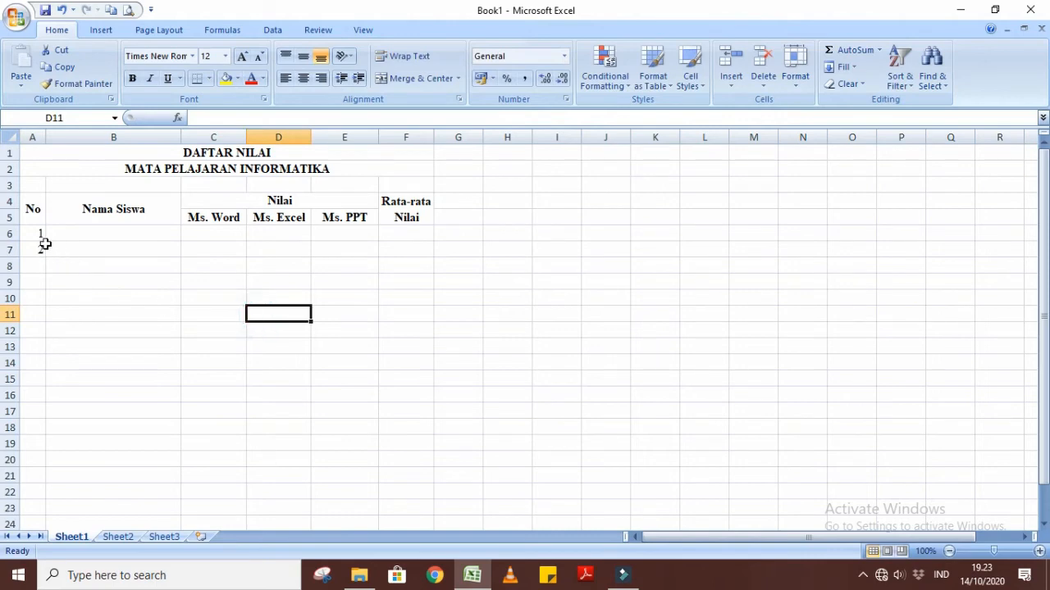
Extend the number series from A6:A7 down to 20 in cell A25 and center the numbers horizontally.
{"action": "left_click_drag", "start_coordinate": [33, 232], "coordinate": [36, 246]}
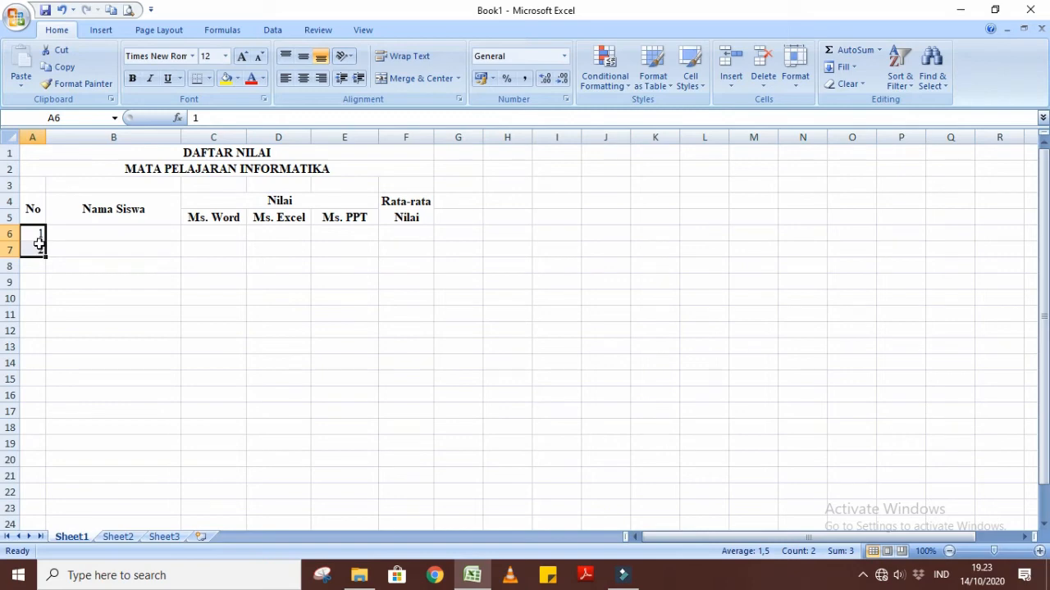
{"action": "left_click_drag", "start_coordinate": [44, 257], "coordinate": [41, 414]}
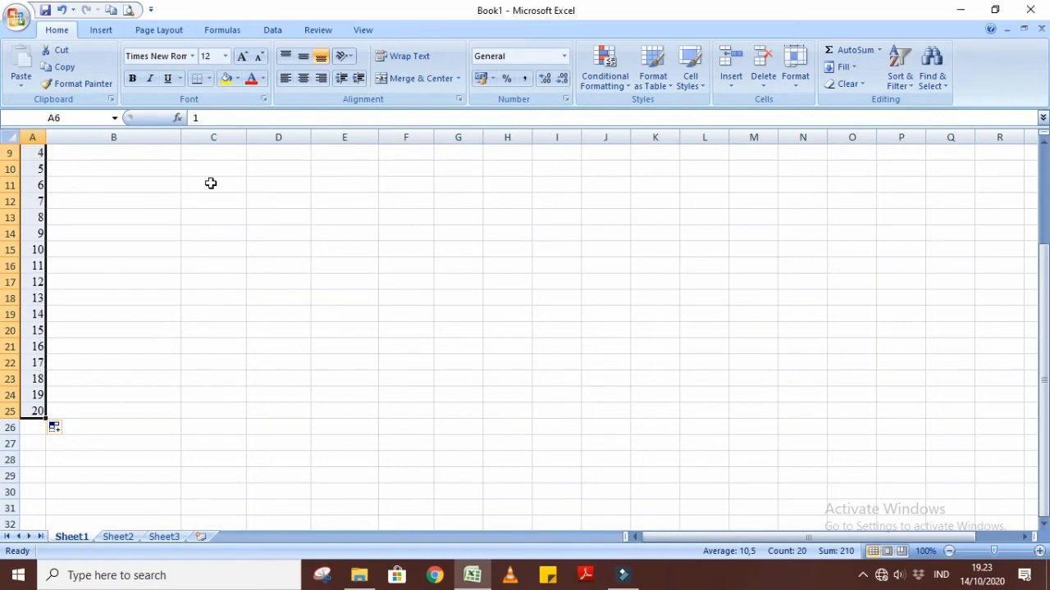
{"action": "left_click", "coordinate": [305, 81]}
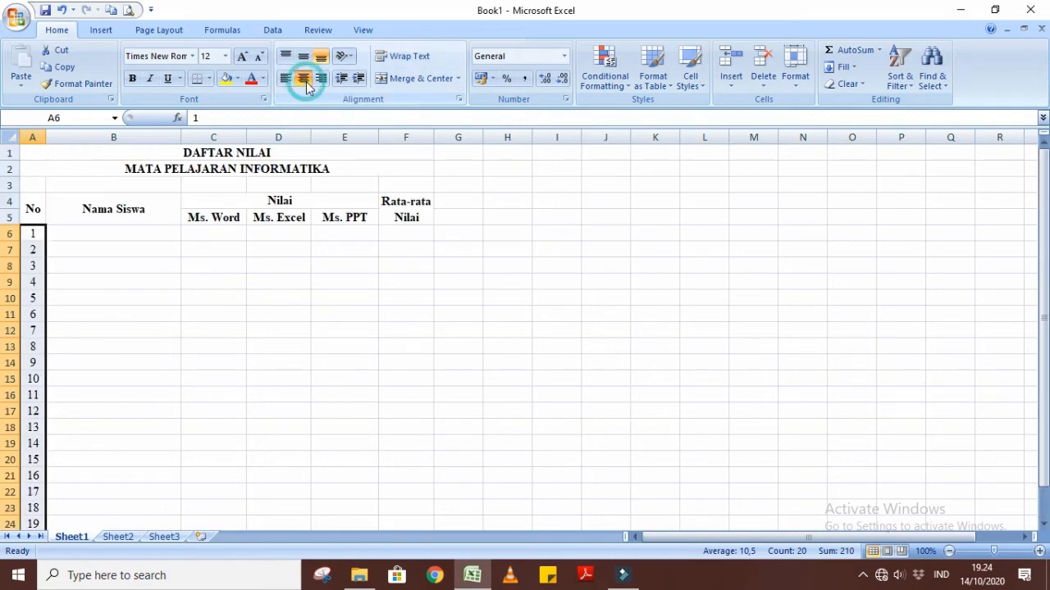
{"action": "left_click", "coordinate": [314, 316]}
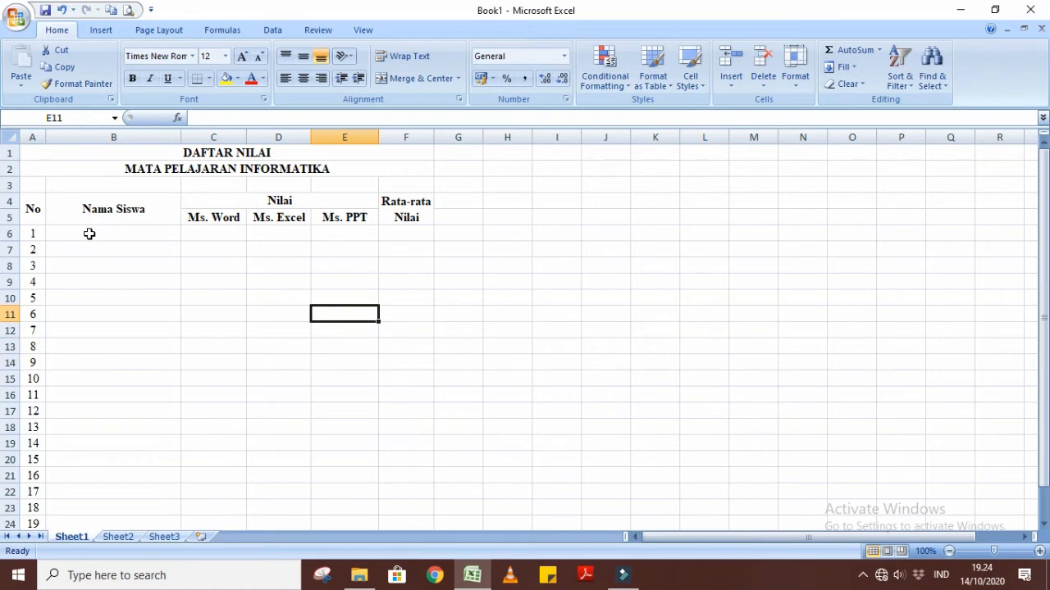
Enter the first student's full name in cell B6 under the Nama Siswa heading.
{"action": "left_click", "coordinate": [90, 234]}
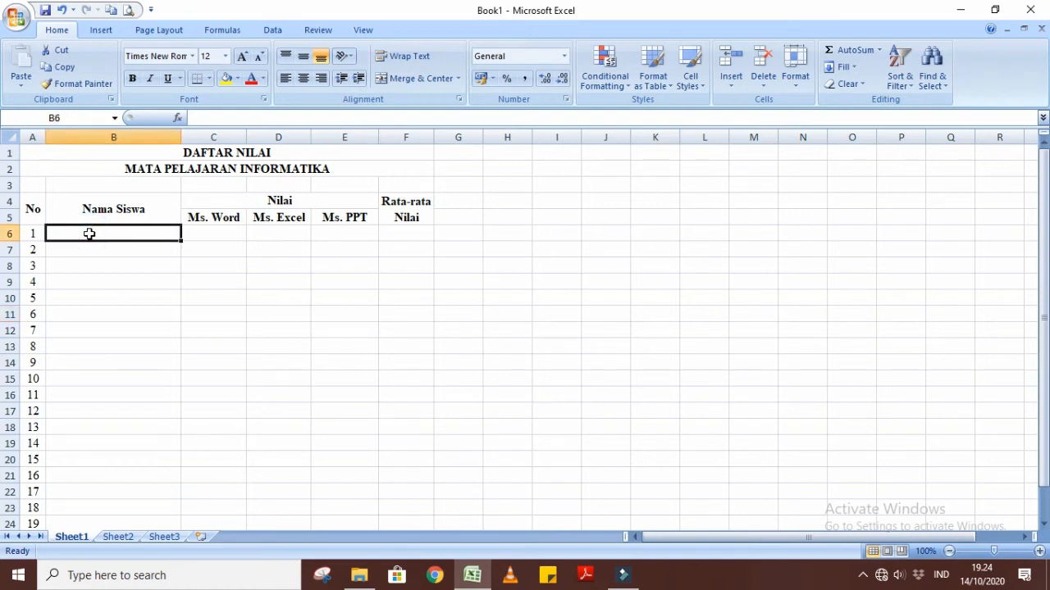
{"action": "type", "text": "N"}
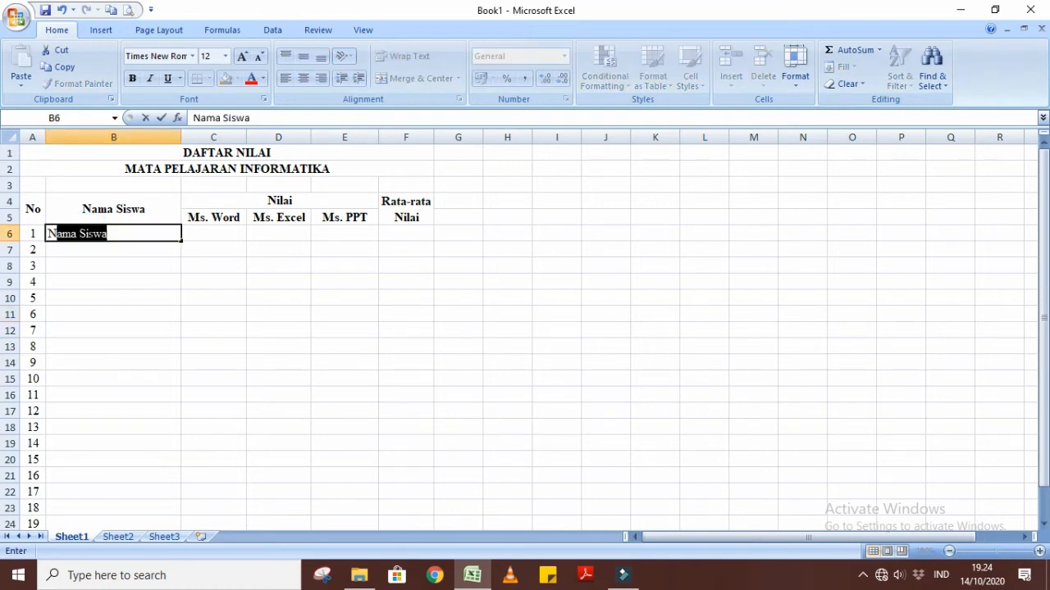
{"action": "type", "text": "i Wayan"}
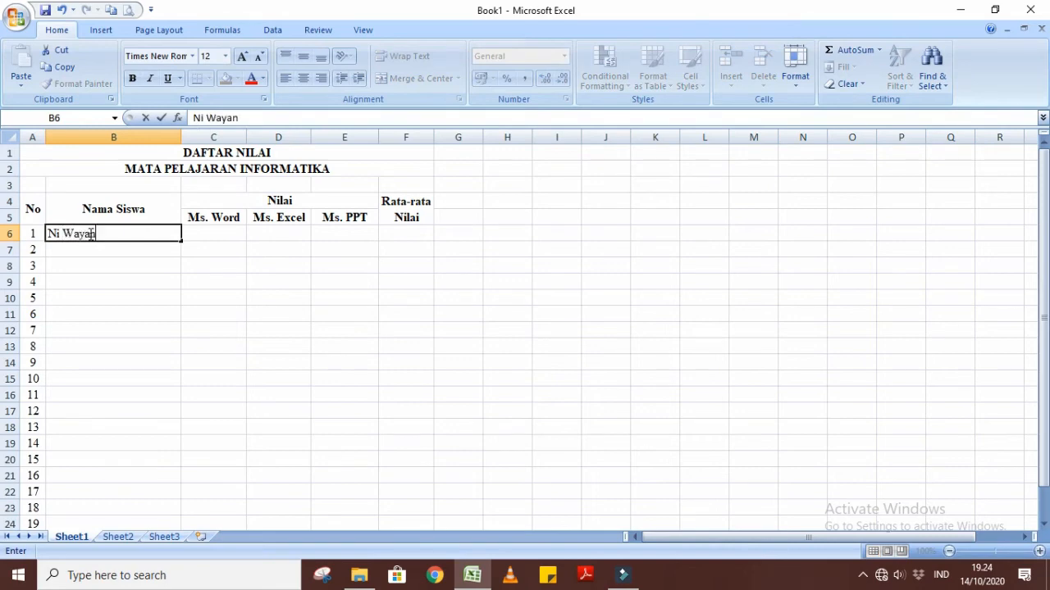
{"action": "type", "text": " Sari Astuti"}
{"action": "key", "text": "Return"}
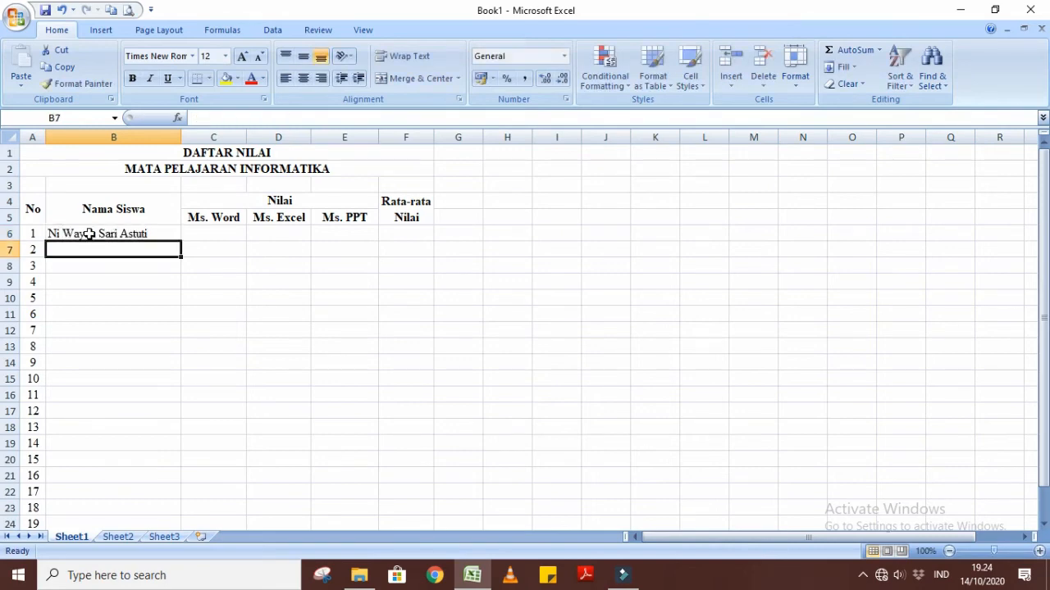
Enter the second student's full name in cell B7.
{"action": "type", "text": "I"}
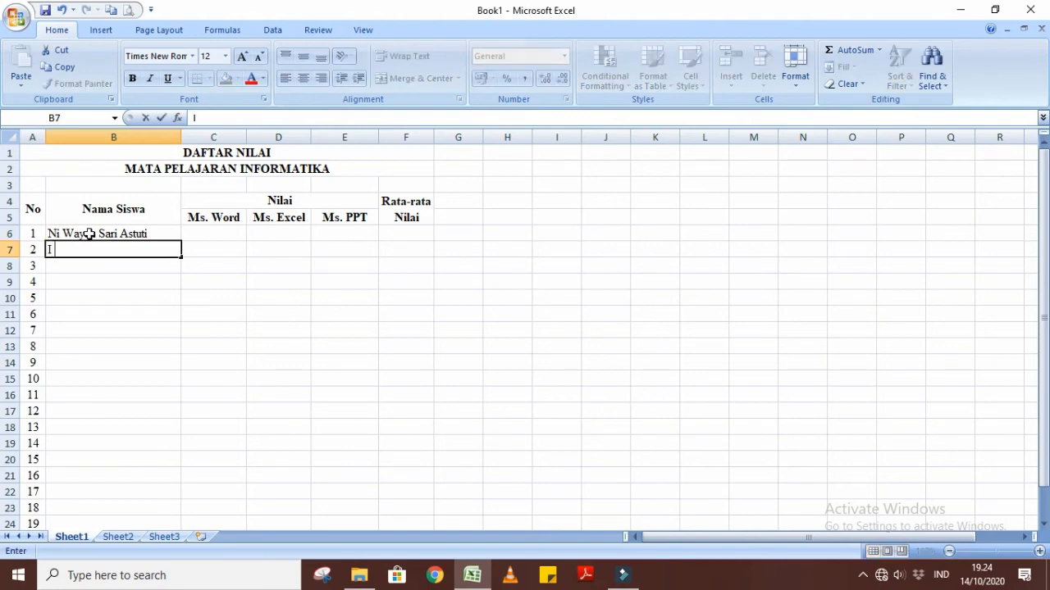
{"action": "type", "text": " Made Adi"}
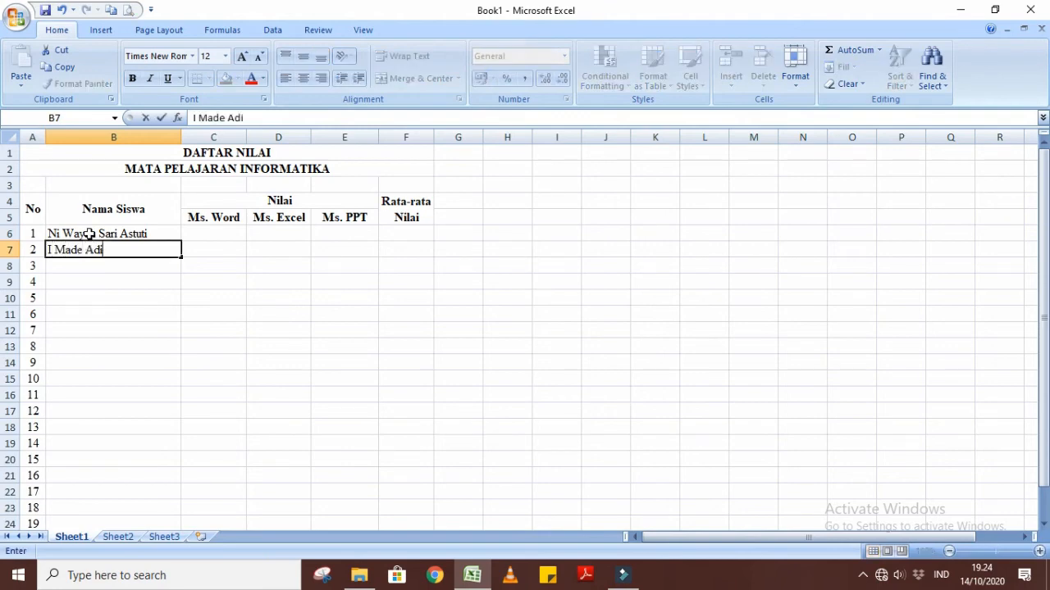
{"action": "type", "text": " Santos"}
{"action": "type", "text": "a"}
{"action": "key", "text": "Return"}
Enter the third student's full name in cell B8, correcting the capitalization of the middle part.
{"action": "type", "text": "Ni NYoma"}
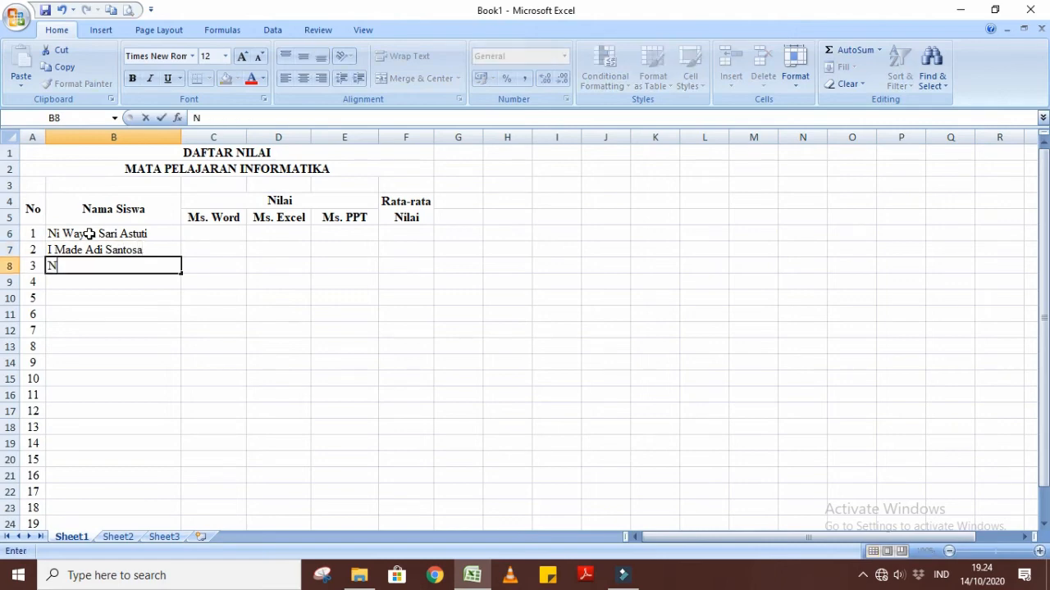
{"action": "key", "text": "BackSpace"}
{"action": "key", "text": "BackSpace"}
{"action": "key", "text": "BackSpace"}
{"action": "key", "text": "BackSpace"}
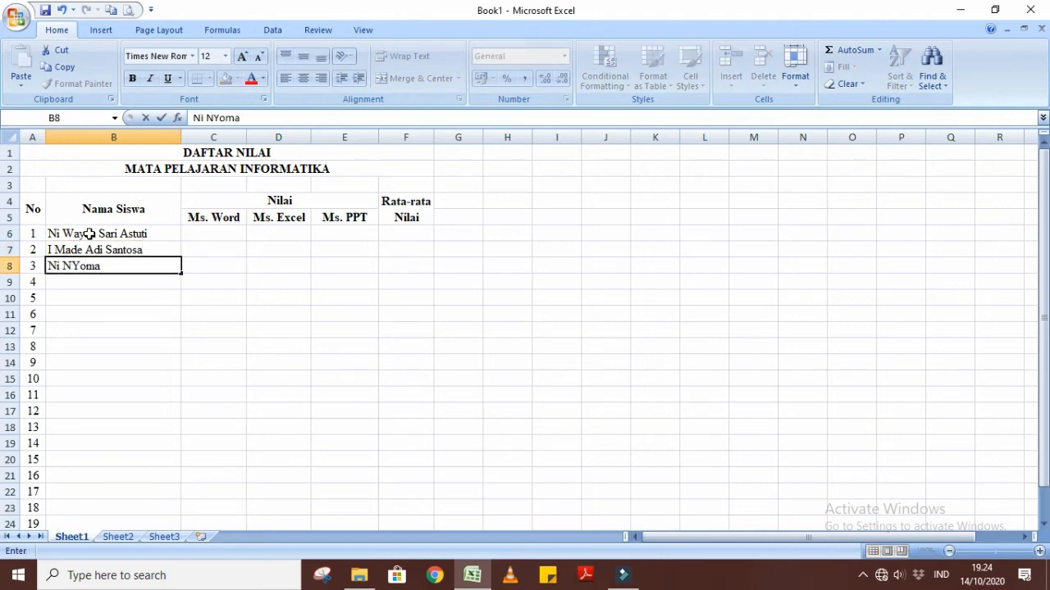
{"action": "type", "text": "yoman Ayu Suryani"}
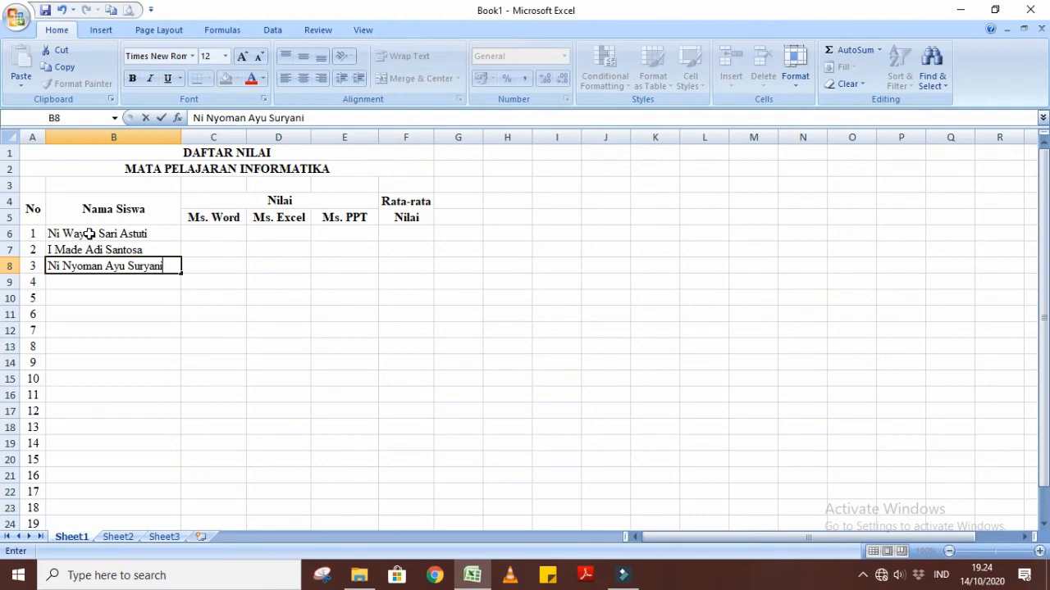
{"action": "key", "text": "Return"}
Enter the fourth student's full name in cell B9.
{"action": "type", "text": "I"}
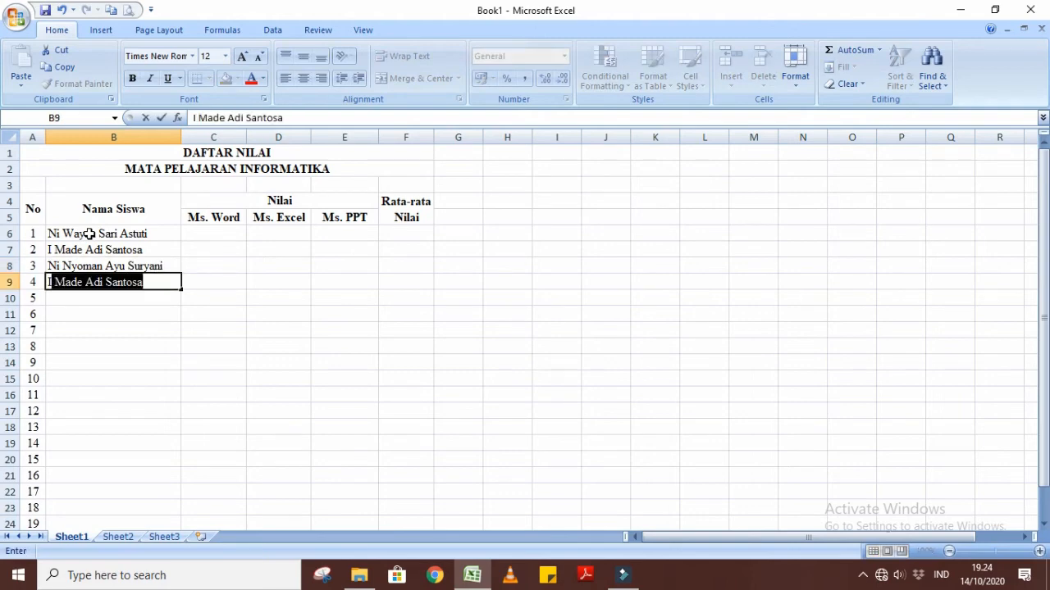
{"action": "type", "text": " Ketut "}
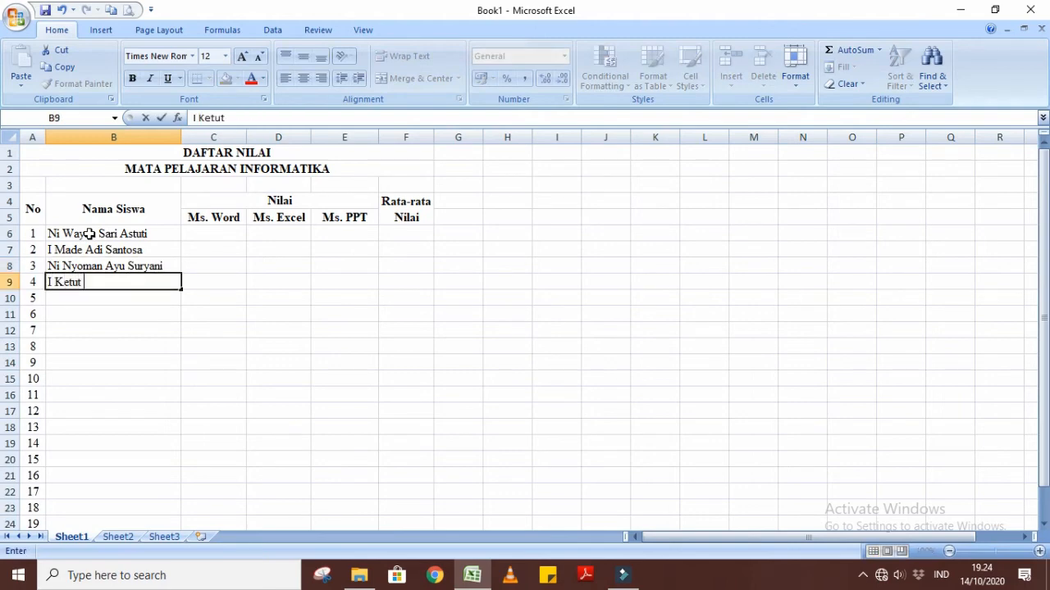
{"action": "type", "text": "Banti suastini"}
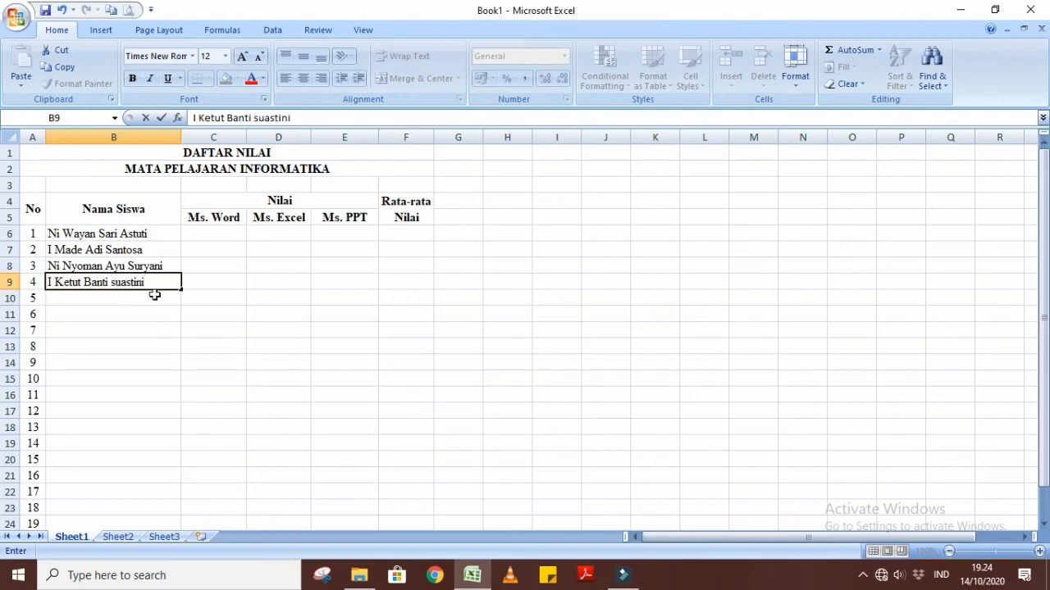
{"action": "left_click", "coordinate": [281, 371]}
Copy the four student names in B6:B9 repeatedly down the column to fill rows 10 to 25.
{"action": "left_click_drag", "start_coordinate": [127, 233], "coordinate": [129, 279]}
{"action": "key", "text": "ctrl+c"}
{"action": "left_click", "coordinate": [123, 296]}
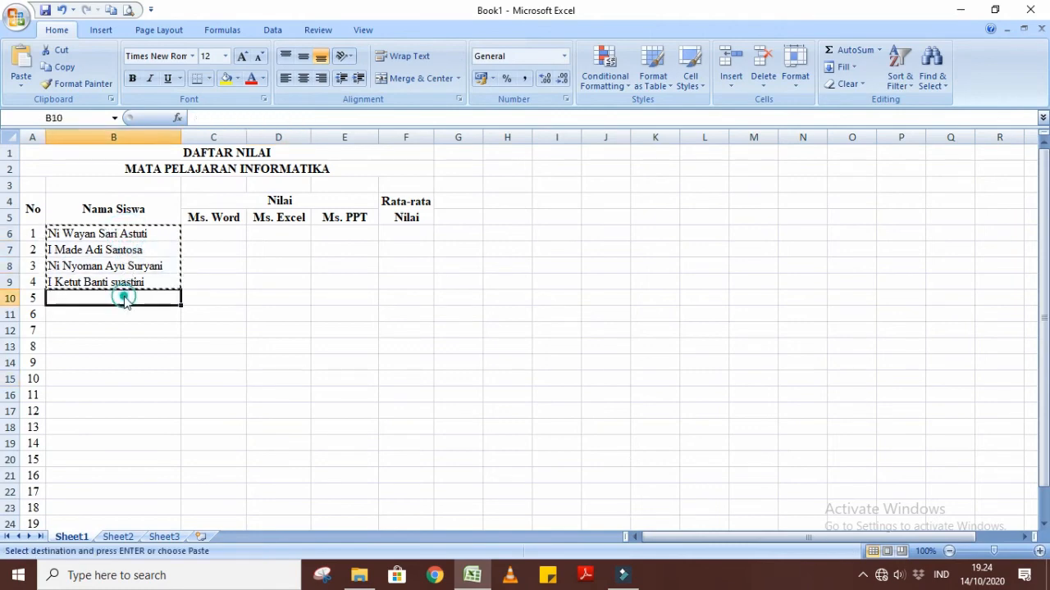
{"action": "key", "text": "ctrl+v"}
{"action": "key", "text": "Down"}
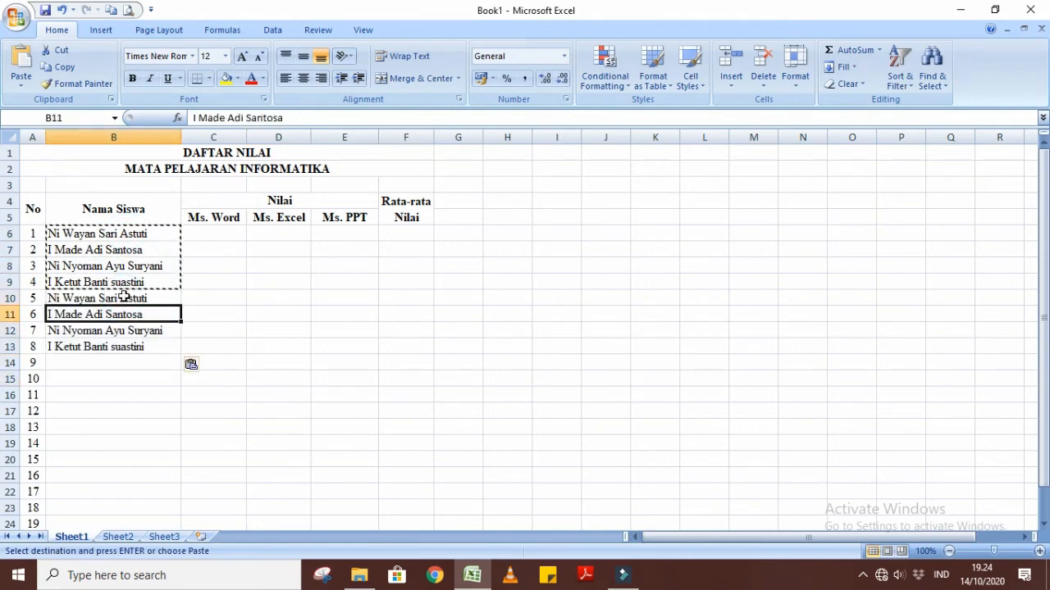
{"action": "left_click", "coordinate": [123, 361]}
{"action": "key", "text": "ctrl+v"}
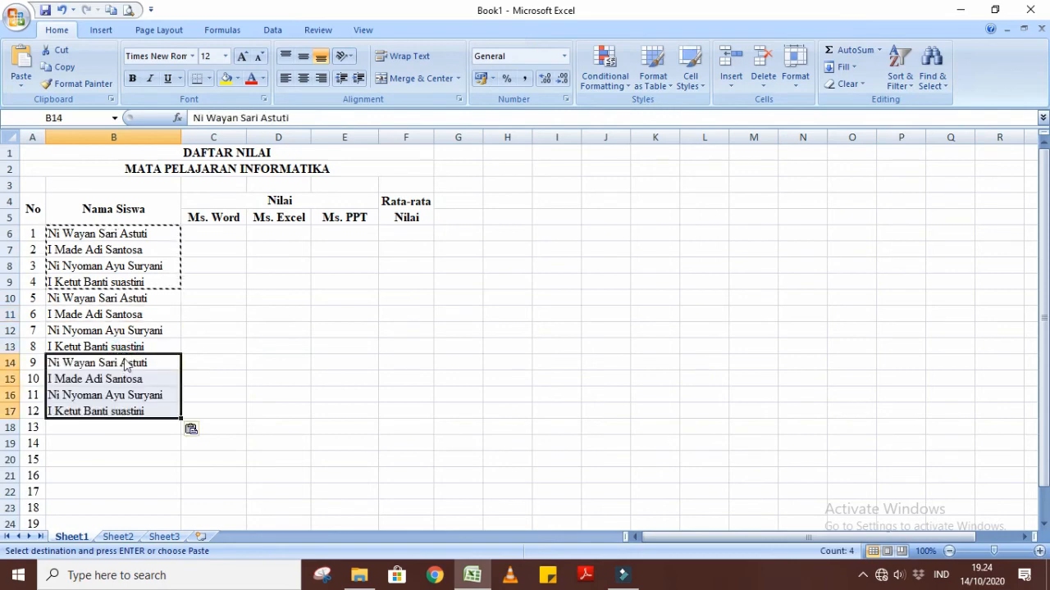
{"action": "left_click", "coordinate": [112, 429]}
{"action": "key", "text": "ctrl+v"}
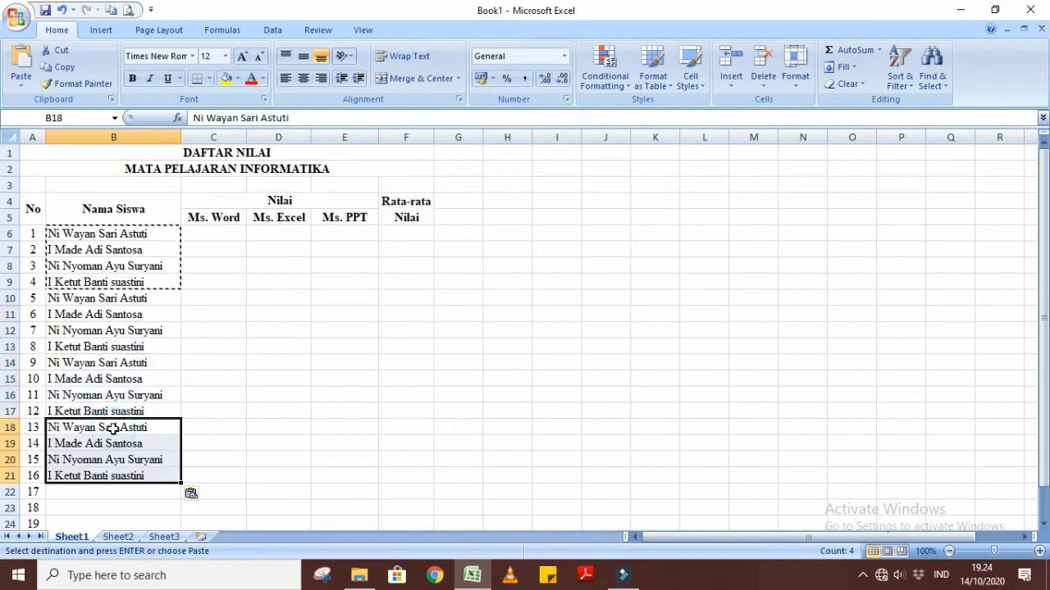
{"action": "left_click", "coordinate": [105, 492]}
{"action": "key", "text": "ctrl+v"}
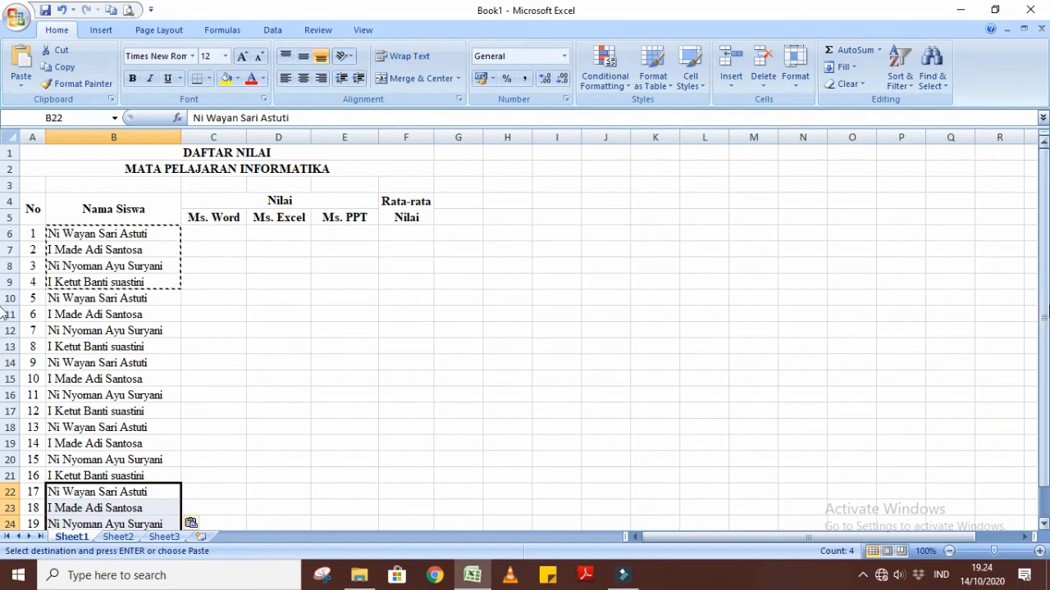
{"action": "scroll", "coordinate": [963, 246], "scroll_direction": "down", "scroll_amount": 2}
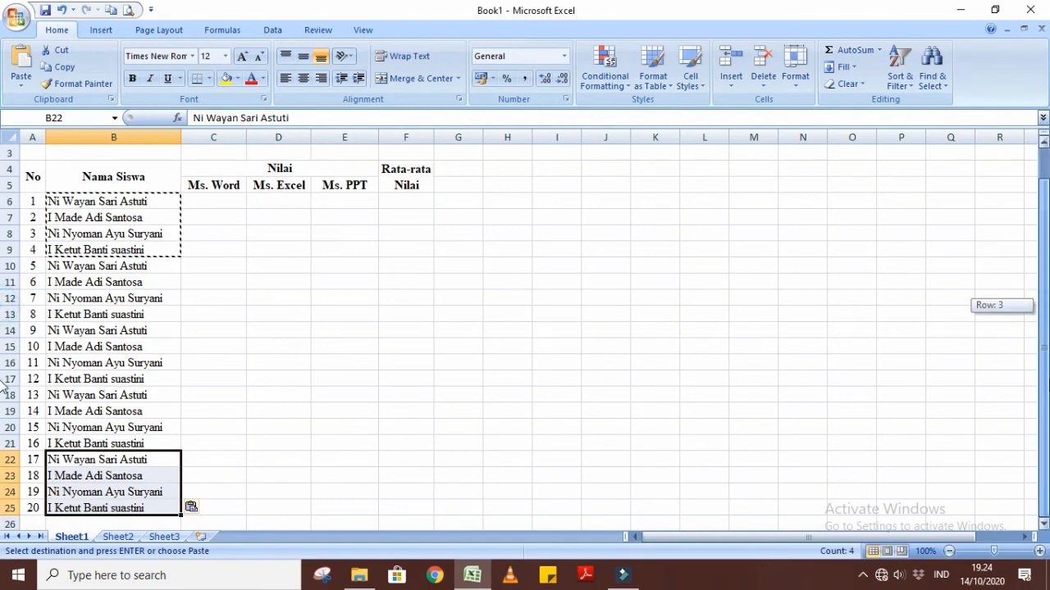
{"action": "left_click", "coordinate": [336, 394]}
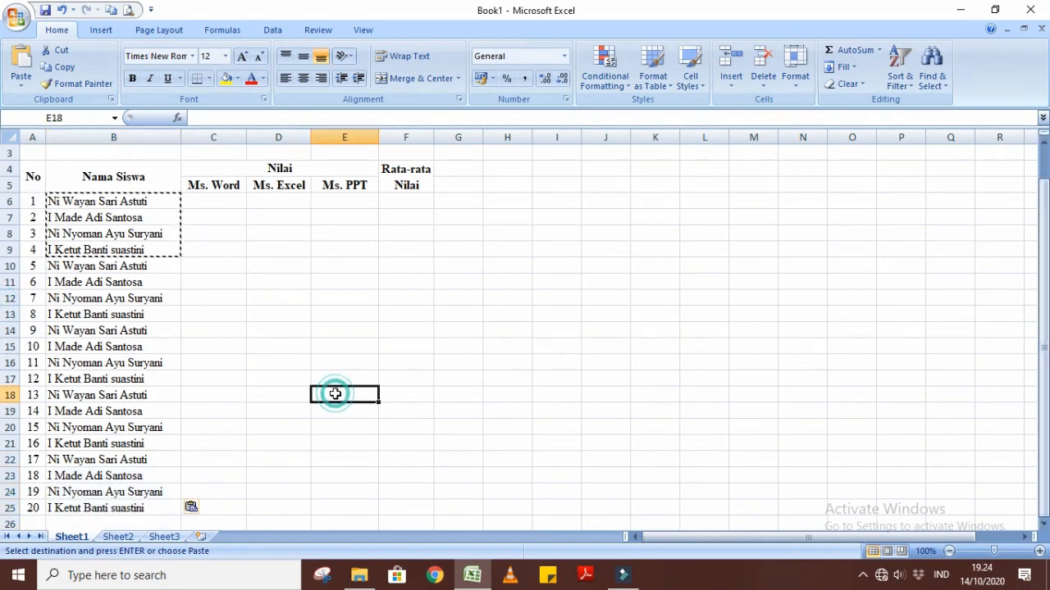
Enter the first student's scores in row 6: 90 for Ms. Word, 85 for Ms. Excel and 80 for Ms. PPT.
{"action": "left_click", "coordinate": [208, 203]}
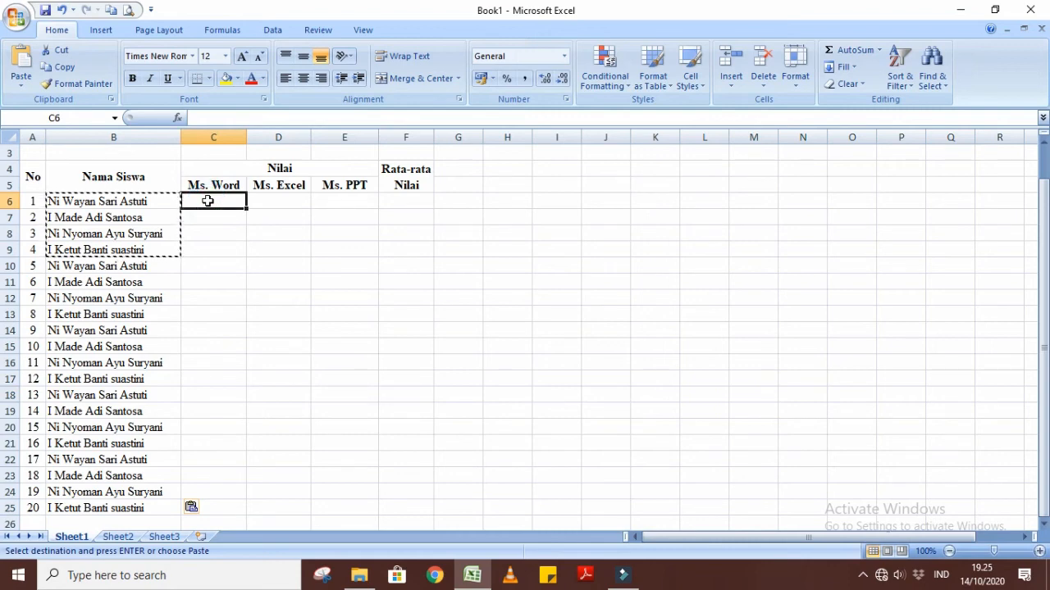
{"action": "type", "text": "90"}
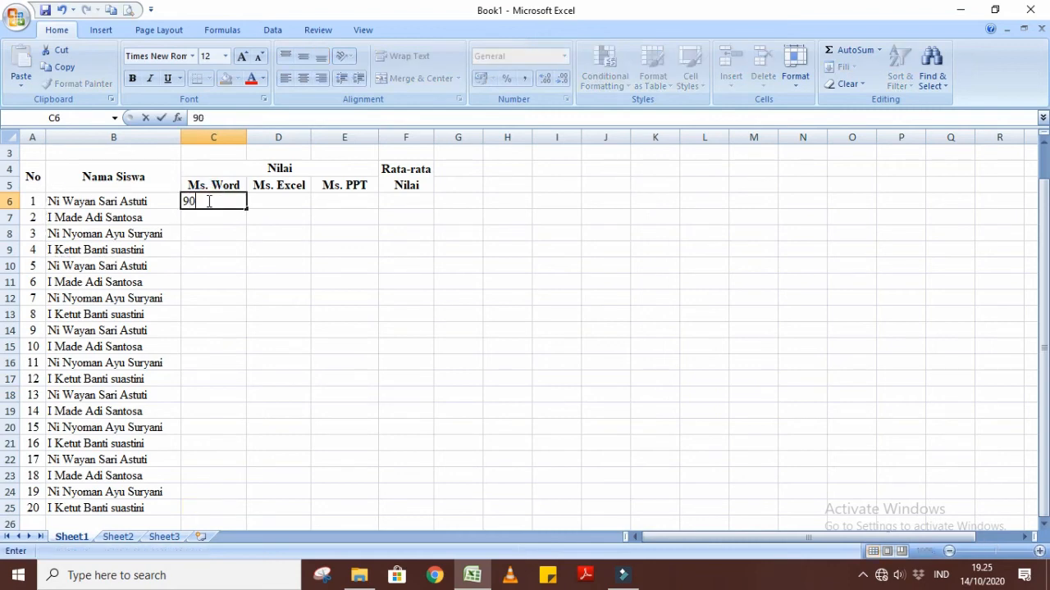
{"action": "key", "text": "Tab"}
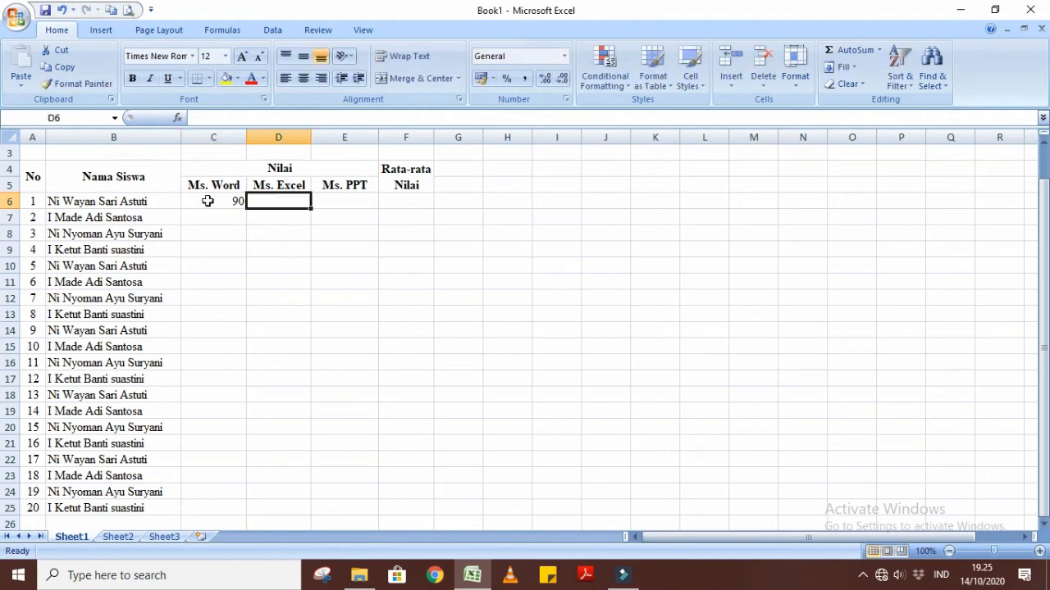
{"action": "type", "text": "85"}
{"action": "key", "text": "Tab"}
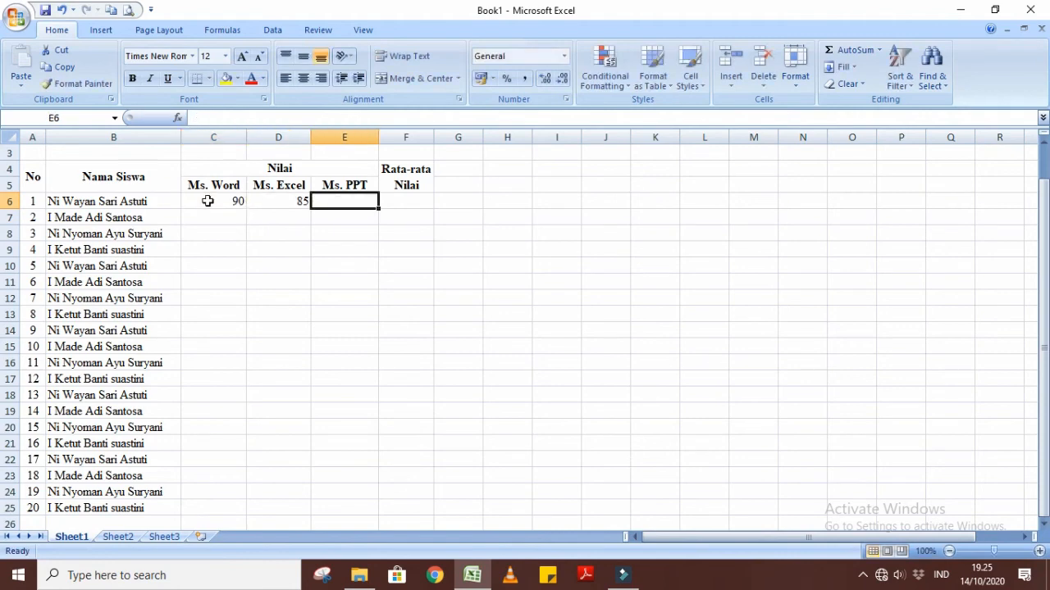
{"action": "type", "text": "80"}
{"action": "left_click", "coordinate": [345, 340]}
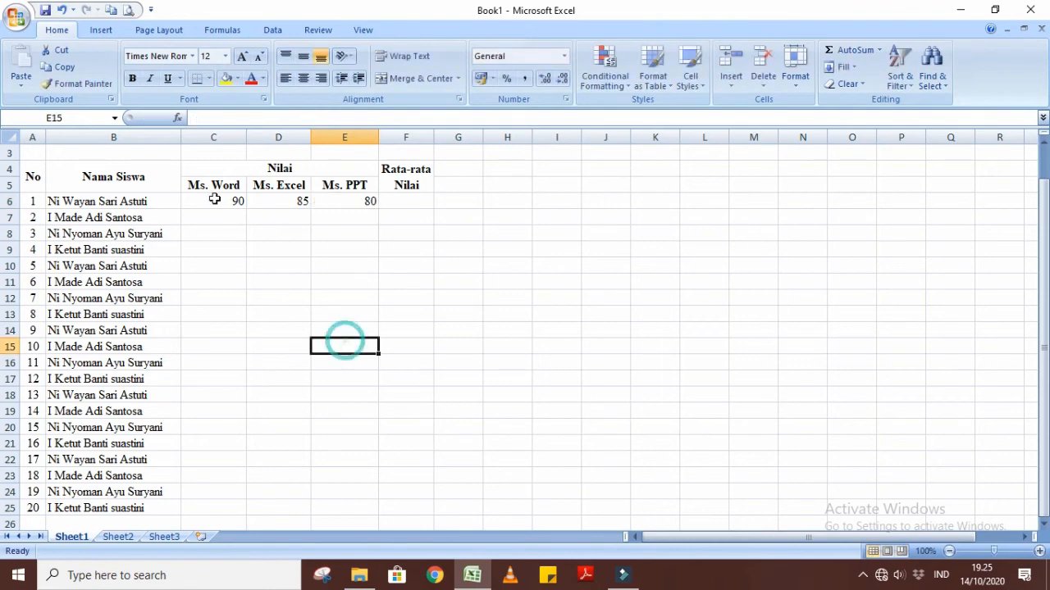
Copy the three scores in C6:E6 to each of the rows 7 to 10.
{"action": "left_click_drag", "start_coordinate": [215, 200], "coordinate": [328, 205]}
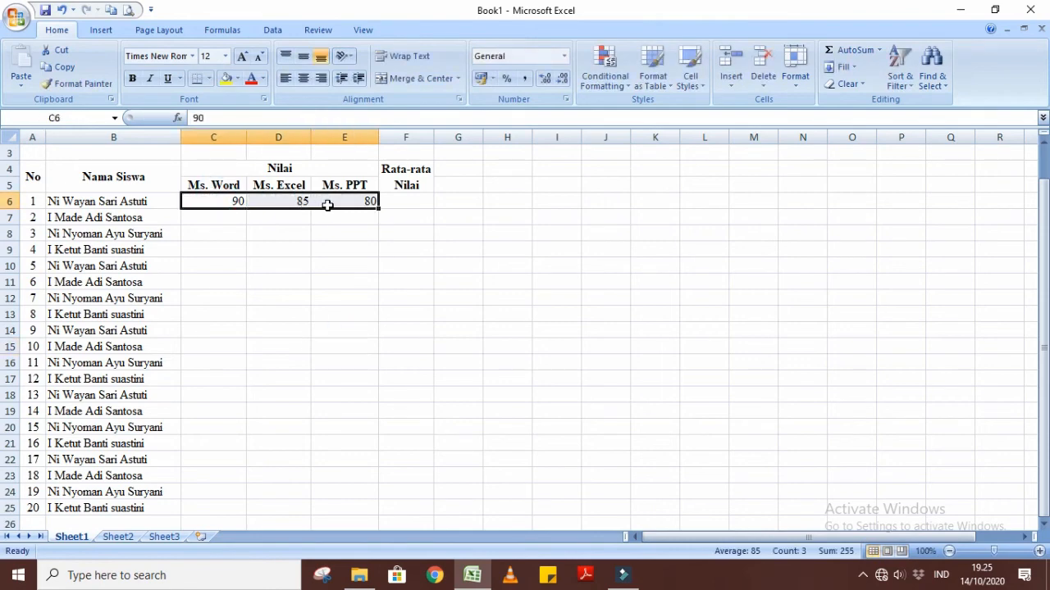
{"action": "key", "text": "ctrl+c"}
{"action": "left_click", "coordinate": [229, 214]}
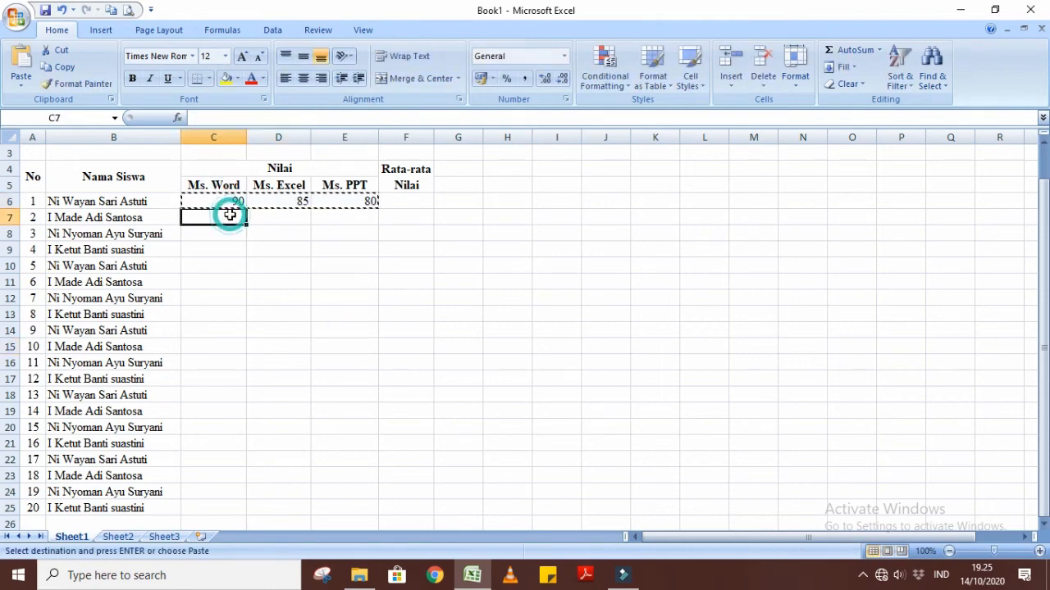
{"action": "key", "text": "ctrl+v"}
{"action": "key", "text": "Down"}
{"action": "key", "text": "ctrl+v"}
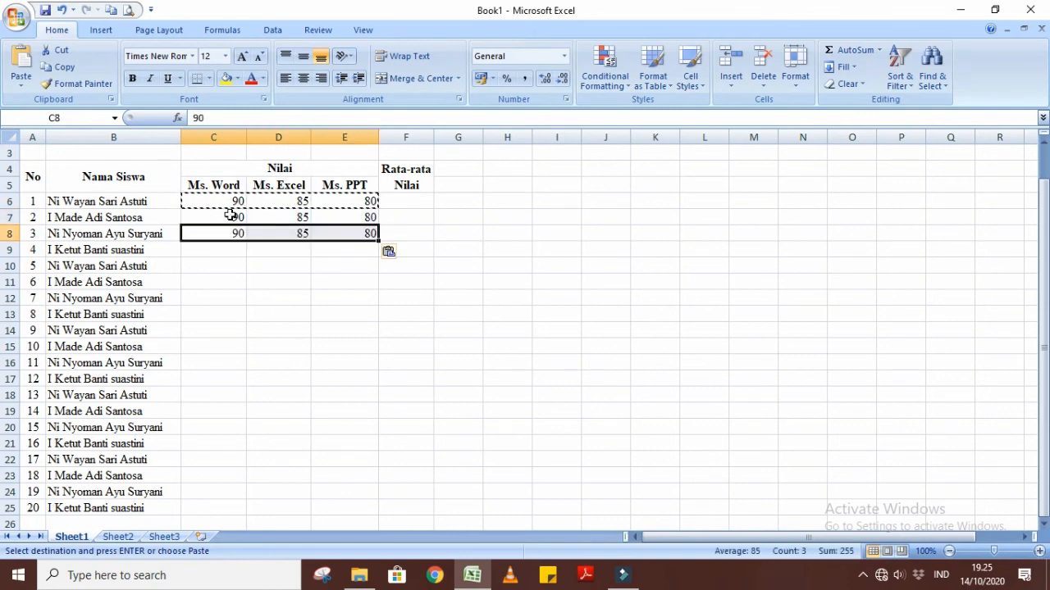
{"action": "key", "text": "Down"}
{"action": "key", "text": "ctrl+v"}
{"action": "key", "text": "Down"}
{"action": "key", "text": "ctrl+v"}
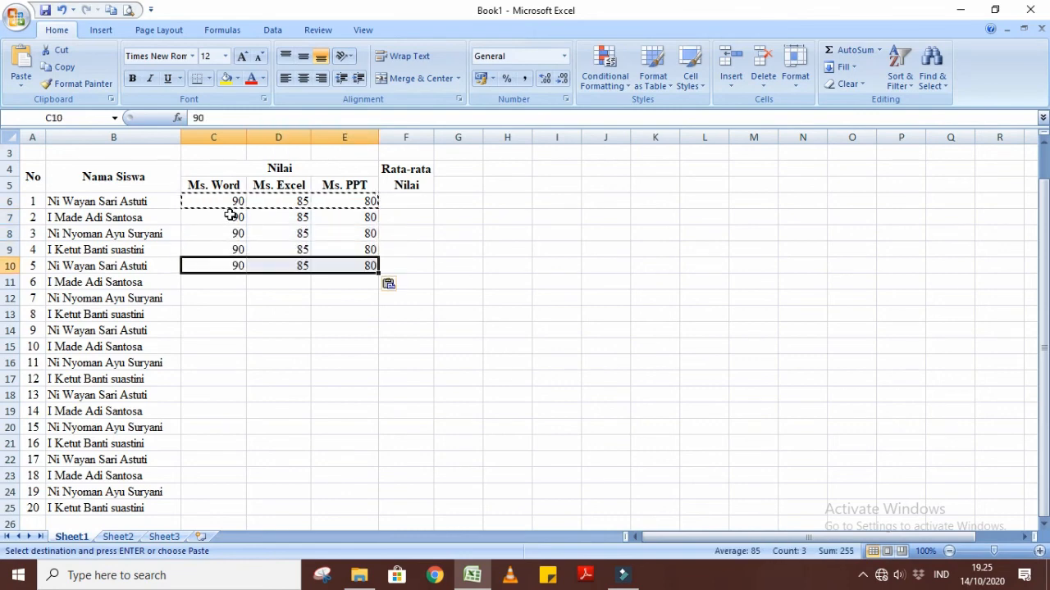
Copy the score block C6:E10 down to fill rows 11 to 25, and center all scores in C6:E25 horizontally.
{"action": "left_click_drag", "start_coordinate": [220, 201], "coordinate": [364, 260]}
{"action": "key", "text": "ctrl+c"}
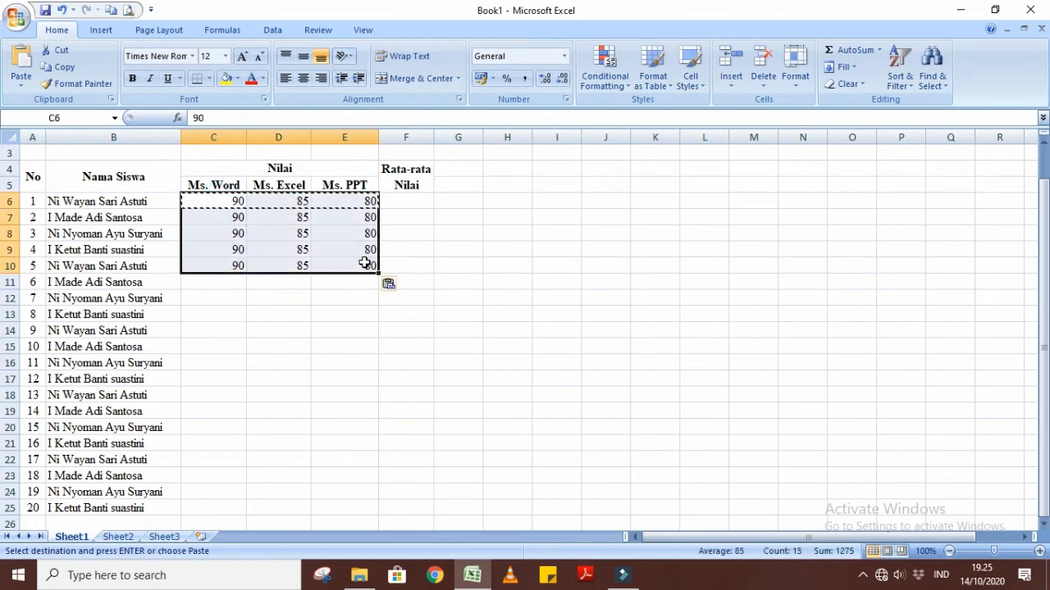
{"action": "left_click", "coordinate": [239, 289]}
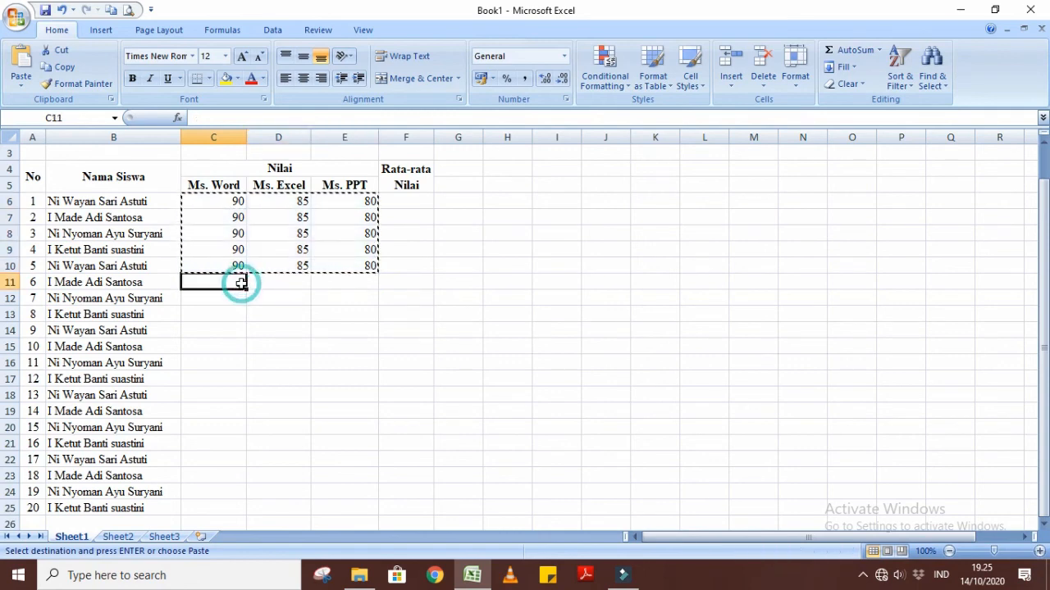
{"action": "key", "text": "ctrl+v"}
{"action": "key", "text": "Down"}
{"action": "key", "text": "Down"}
{"action": "left_click", "coordinate": [236, 362]}
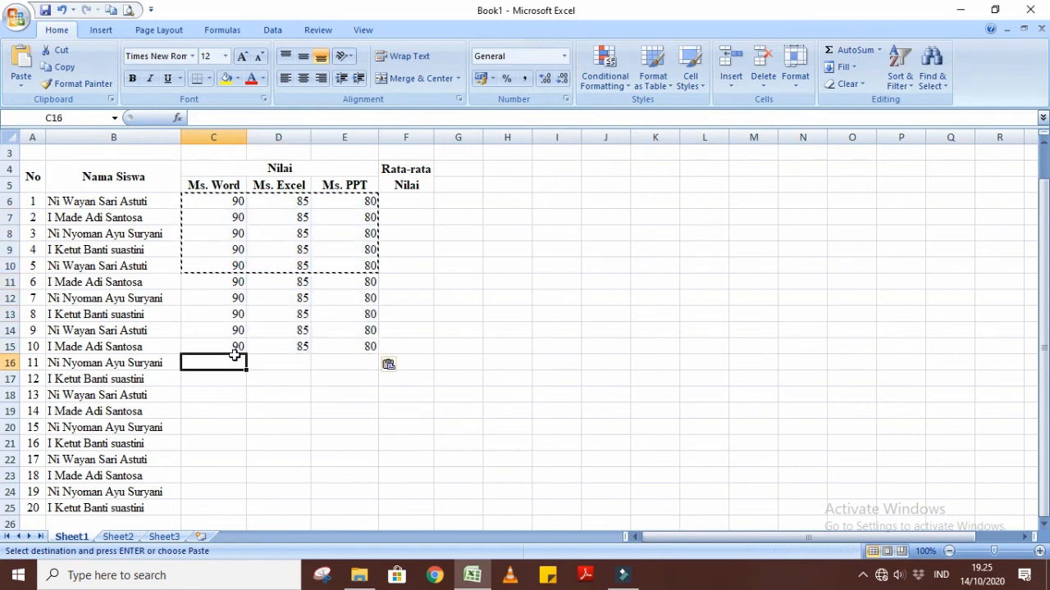
{"action": "key", "text": "ctrl+v"}
{"action": "left_click", "coordinate": [236, 442]}
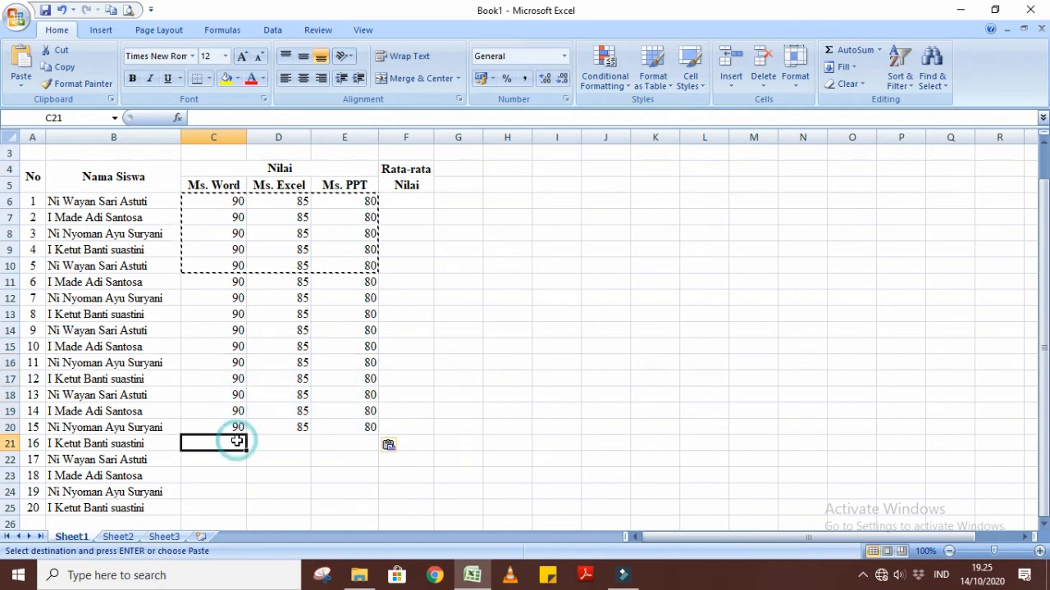
{"action": "key", "text": "ctrl+v"}
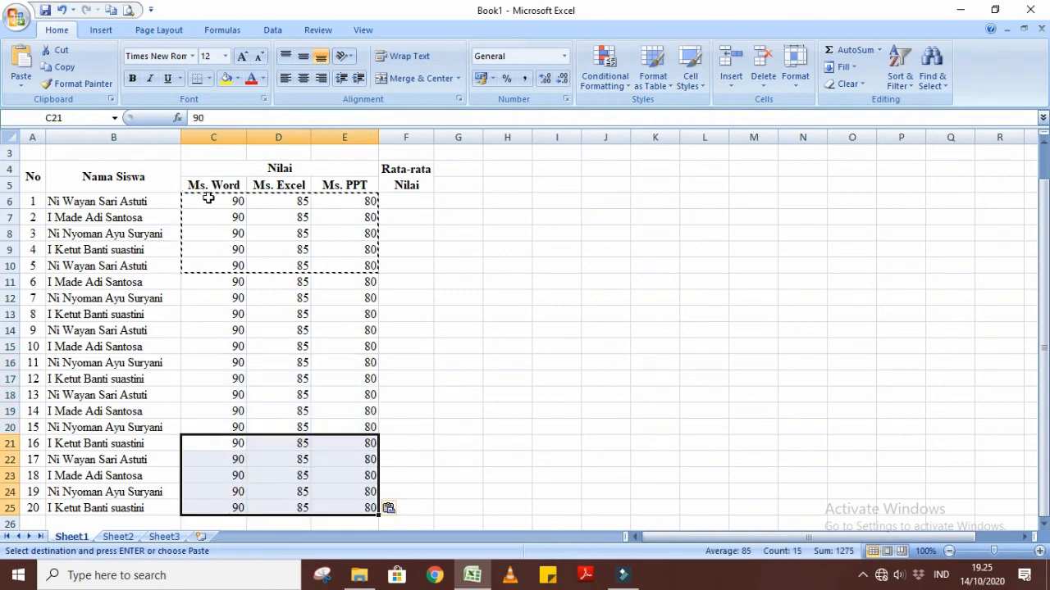
{"action": "left_click_drag", "start_coordinate": [205, 201], "coordinate": [351, 501]}
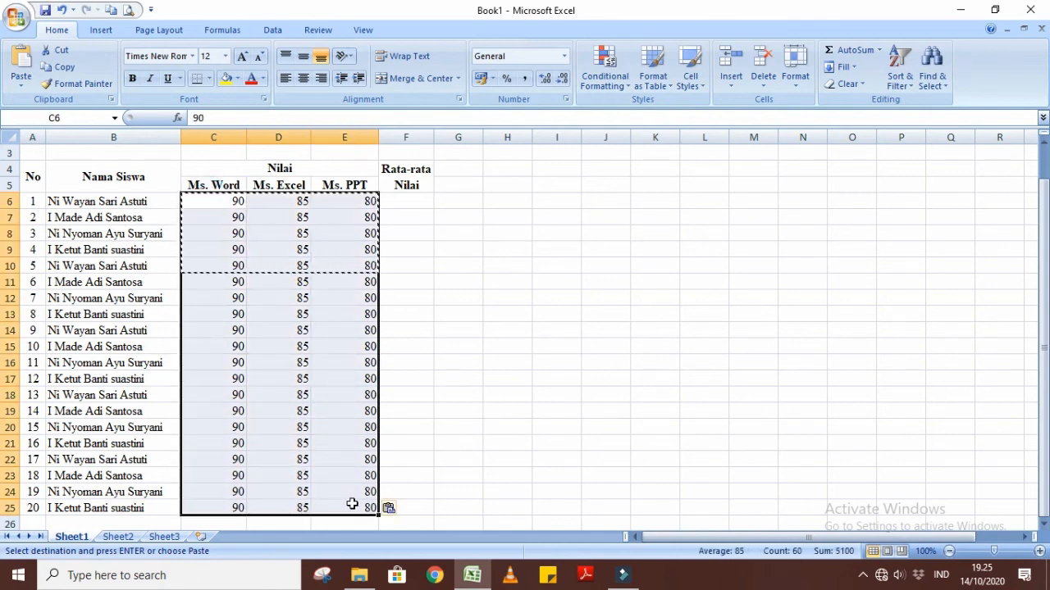
{"action": "left_click", "coordinate": [302, 78]}
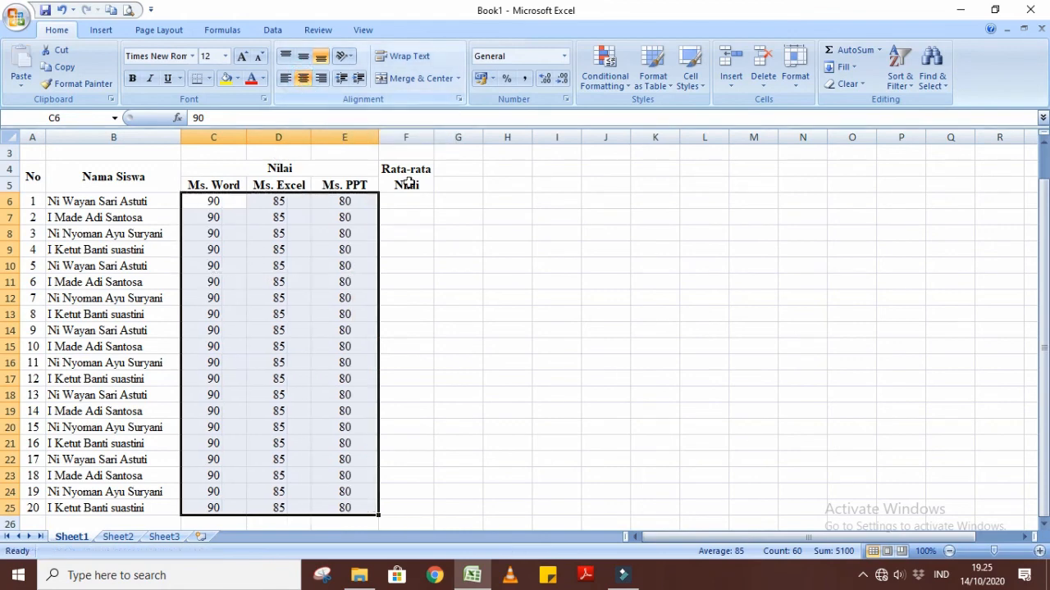
Check the grade list in the print preview, enlarged to read the title and all student rows, and return to the worksheet.
{"action": "left_click", "coordinate": [516, 264]}
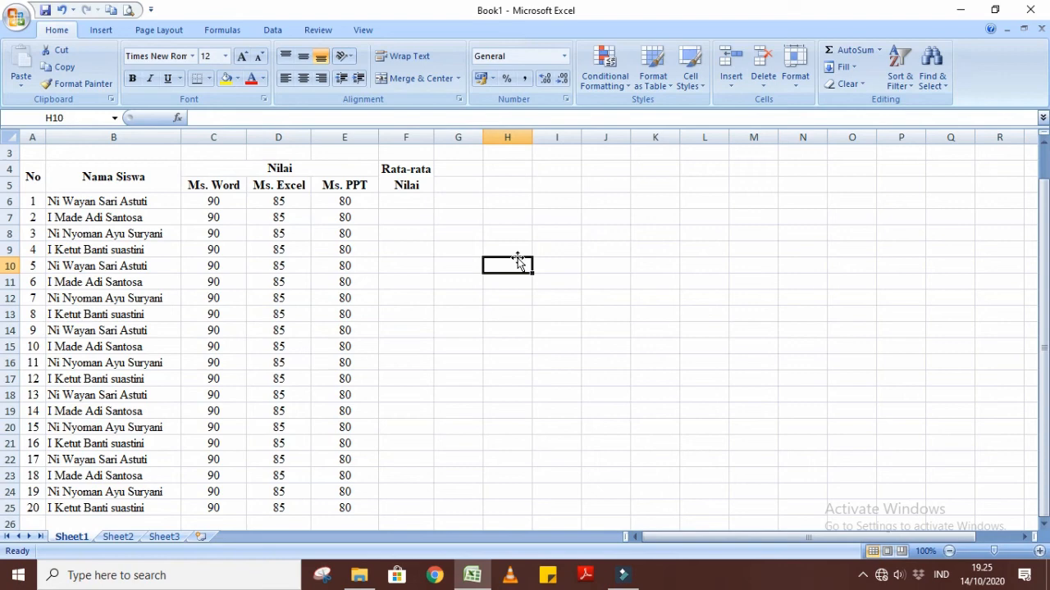
{"action": "left_click", "coordinate": [17, 19]}
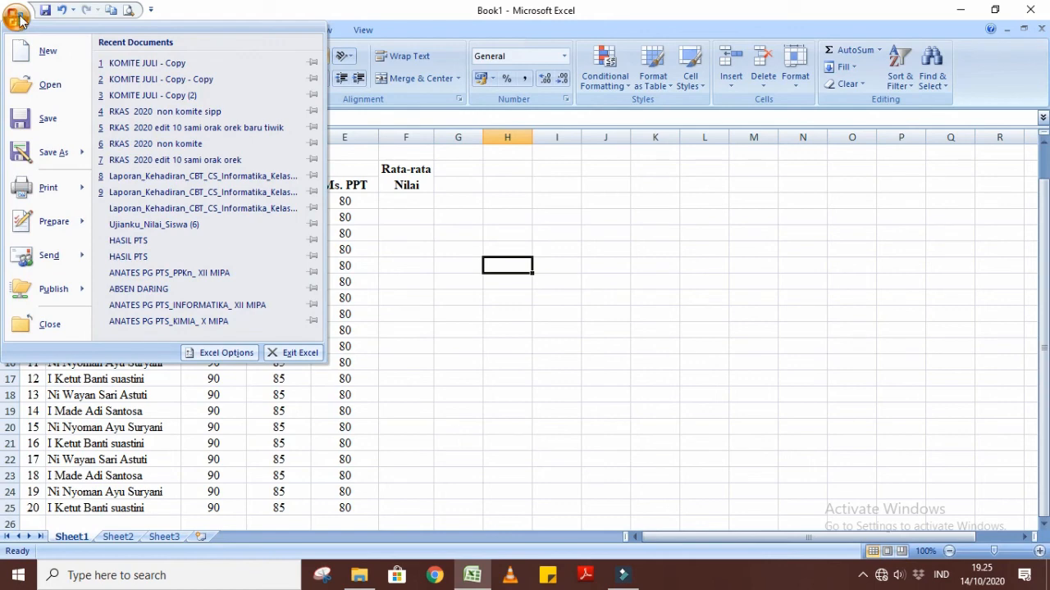
{"action": "mouse_move", "coordinate": [50, 191]}
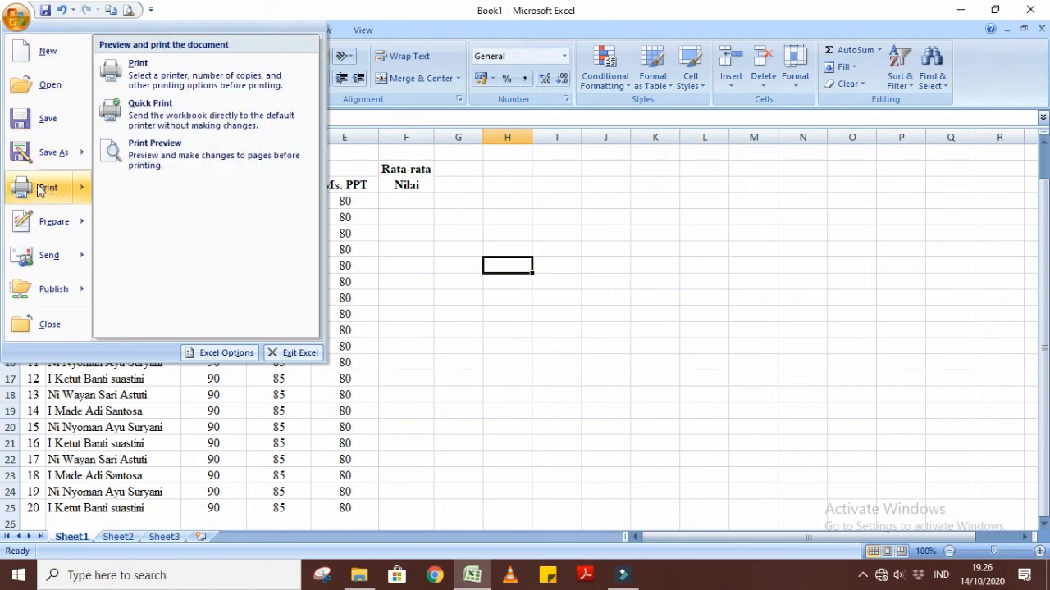
{"action": "left_click", "coordinate": [154, 148]}
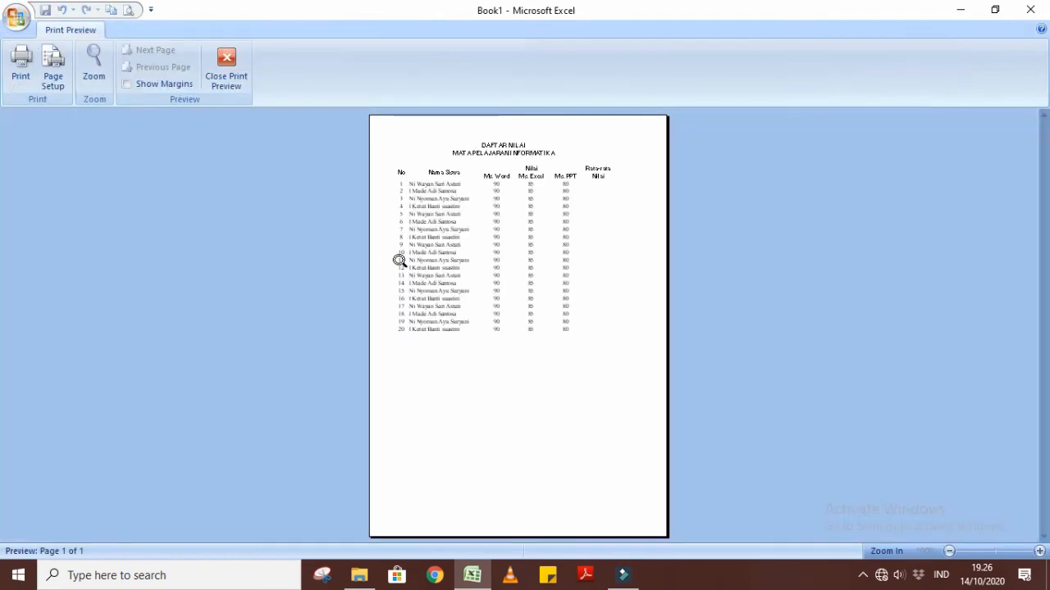
{"action": "left_click", "coordinate": [517, 312]}
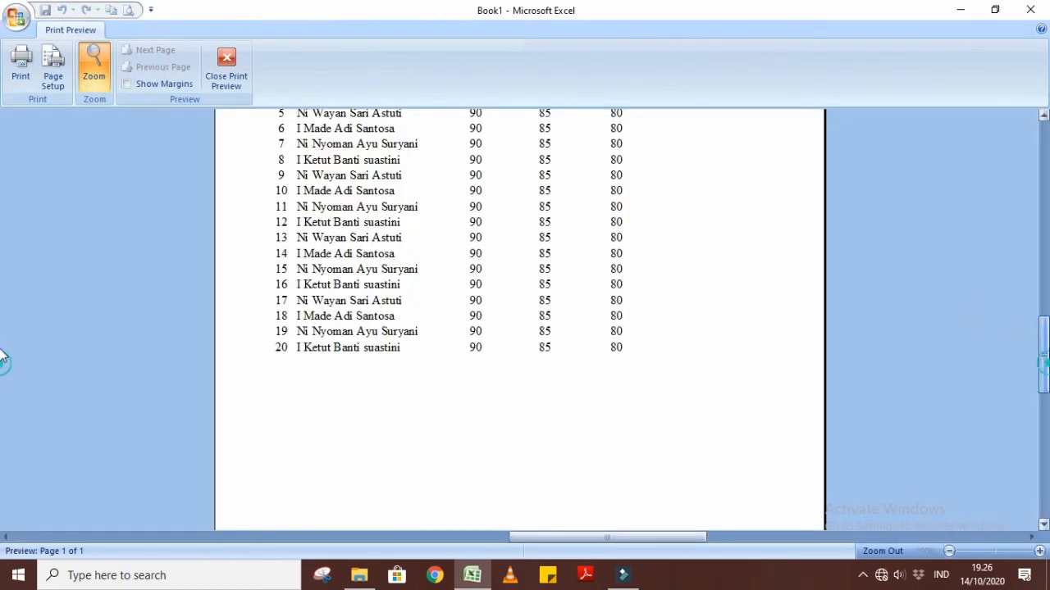
{"action": "scroll", "coordinate": [2, 279], "scroll_direction": "up", "scroll_amount": 3}
{"action": "scroll", "coordinate": [2, 295], "scroll_direction": "down", "scroll_amount": 2}
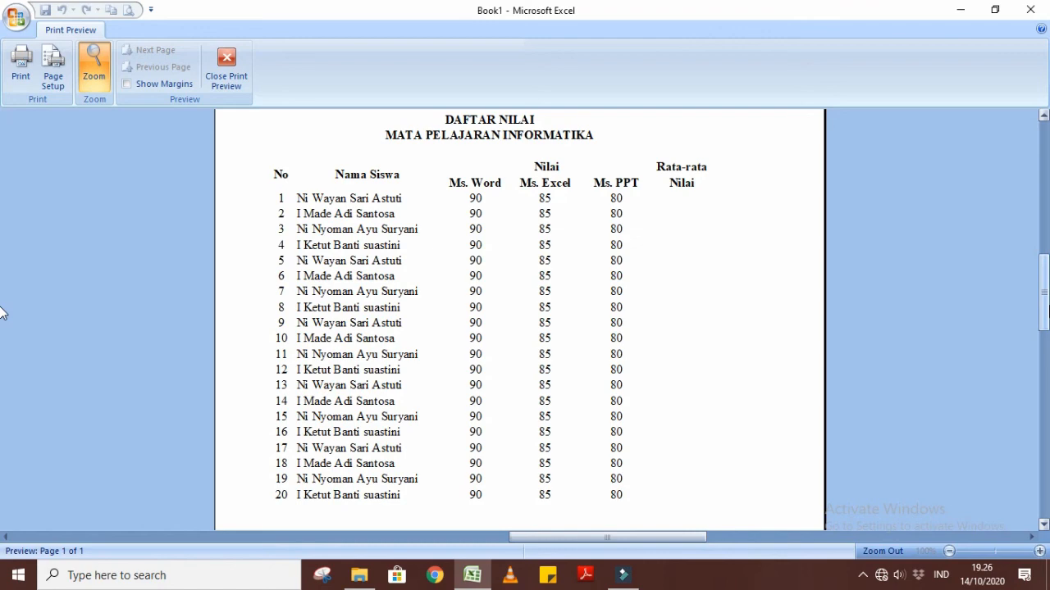
{"action": "left_click", "coordinate": [243, 62]}
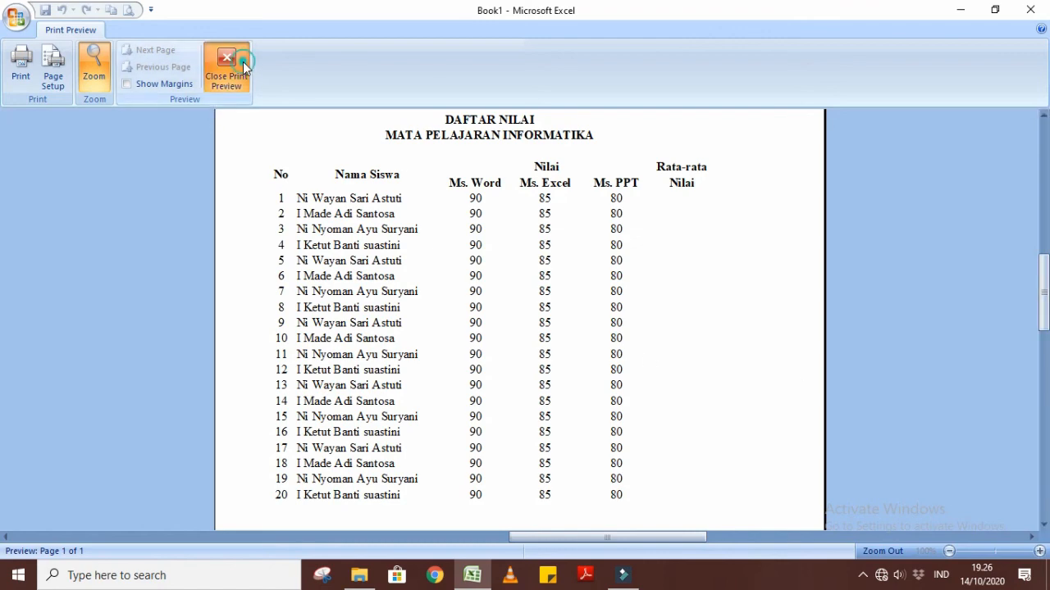
{"action": "left_click", "coordinate": [606, 392]}
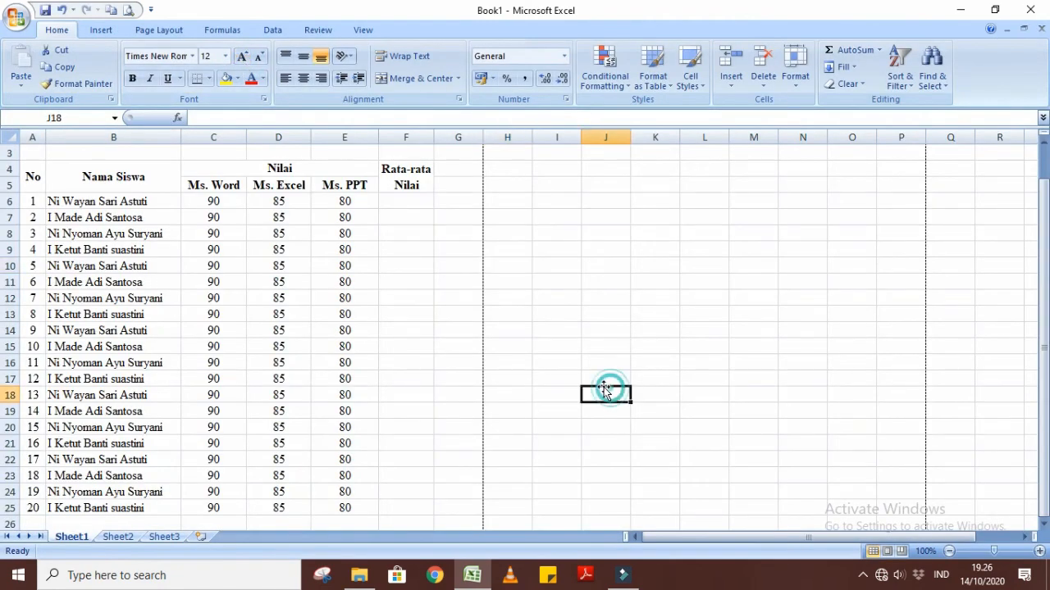
Apply All Borders to the whole grade table in A4:F25, including the header rows.
{"action": "left_click_drag", "start_coordinate": [33, 175], "coordinate": [387, 508]}
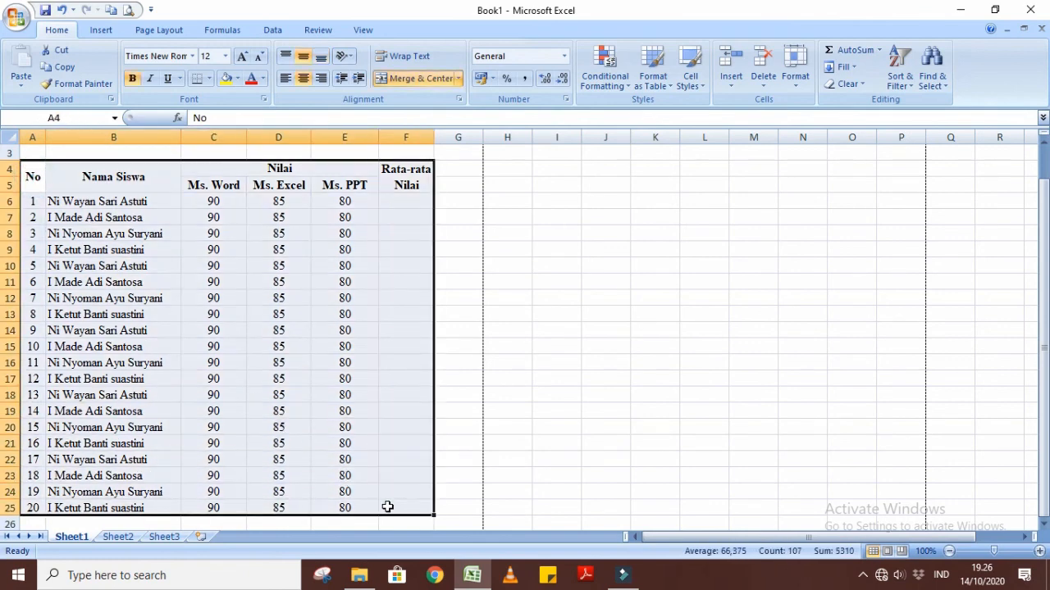
{"action": "left_click", "coordinate": [212, 77]}
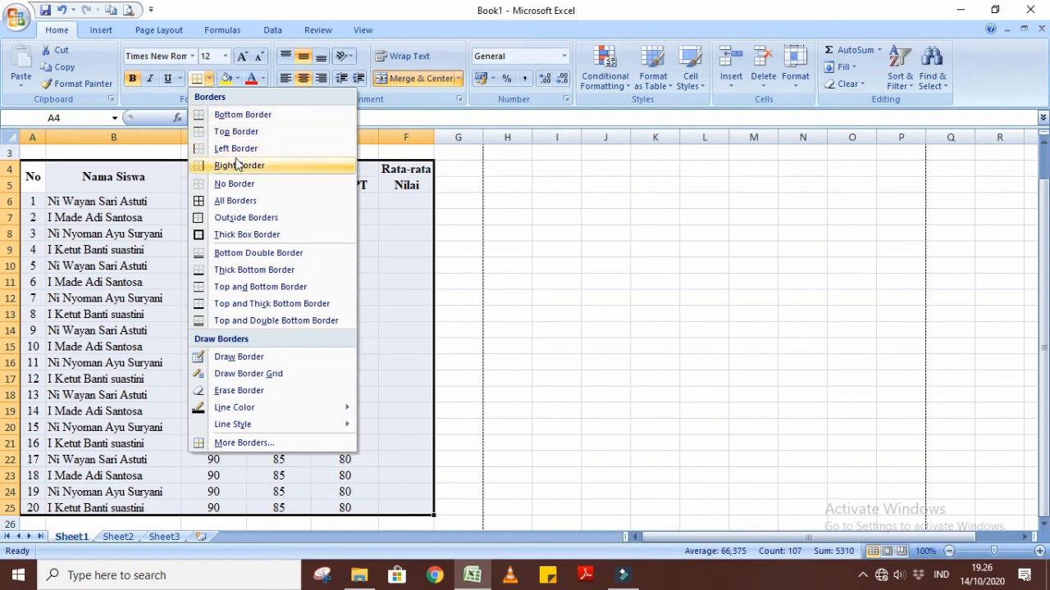
{"action": "left_click", "coordinate": [238, 205]}
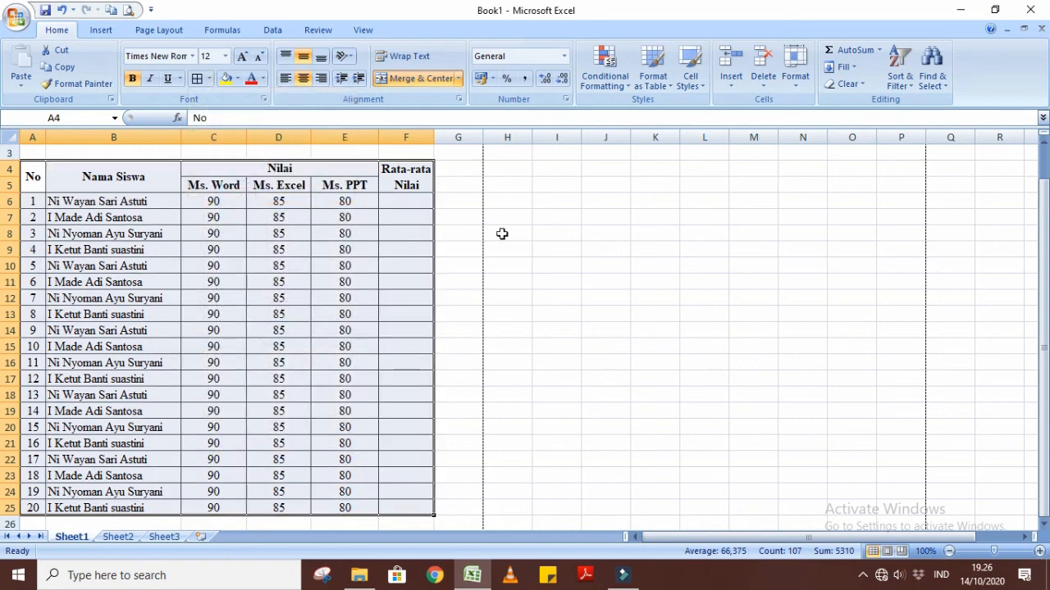
{"action": "left_click", "coordinate": [609, 267]}
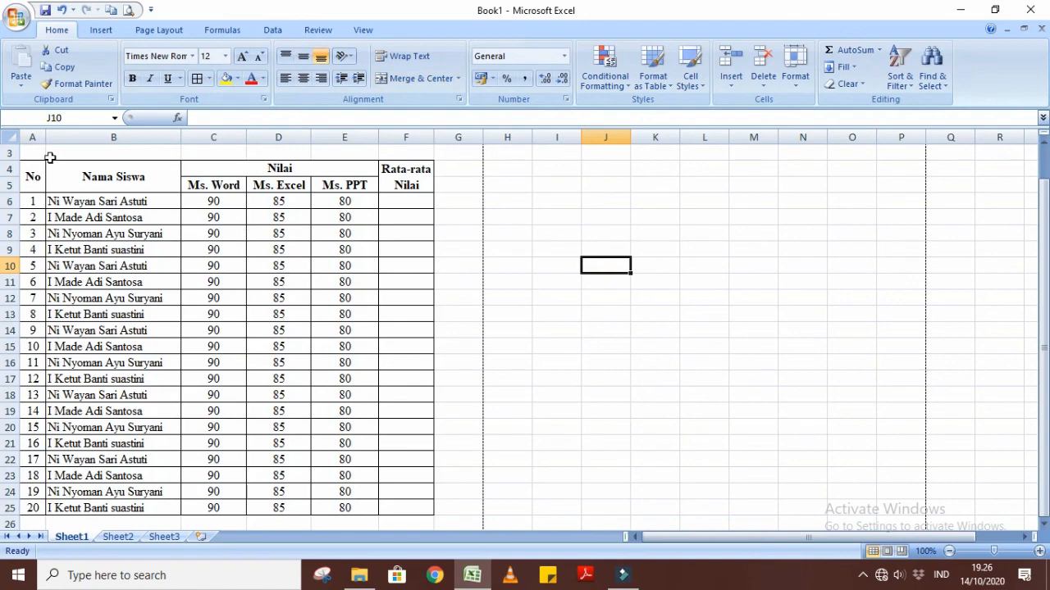
Examine the bordered grade table in the print preview, both as a full page and enlarged from the title to the last row.
{"action": "left_click", "coordinate": [15, 19]}
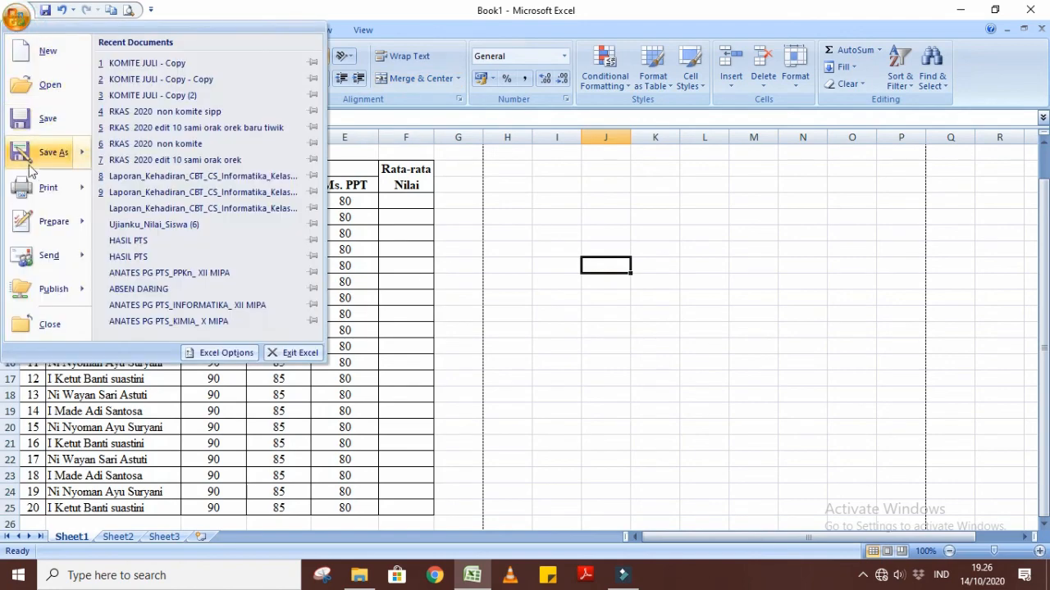
{"action": "mouse_move", "coordinate": [50, 188]}
{"action": "left_click", "coordinate": [135, 160]}
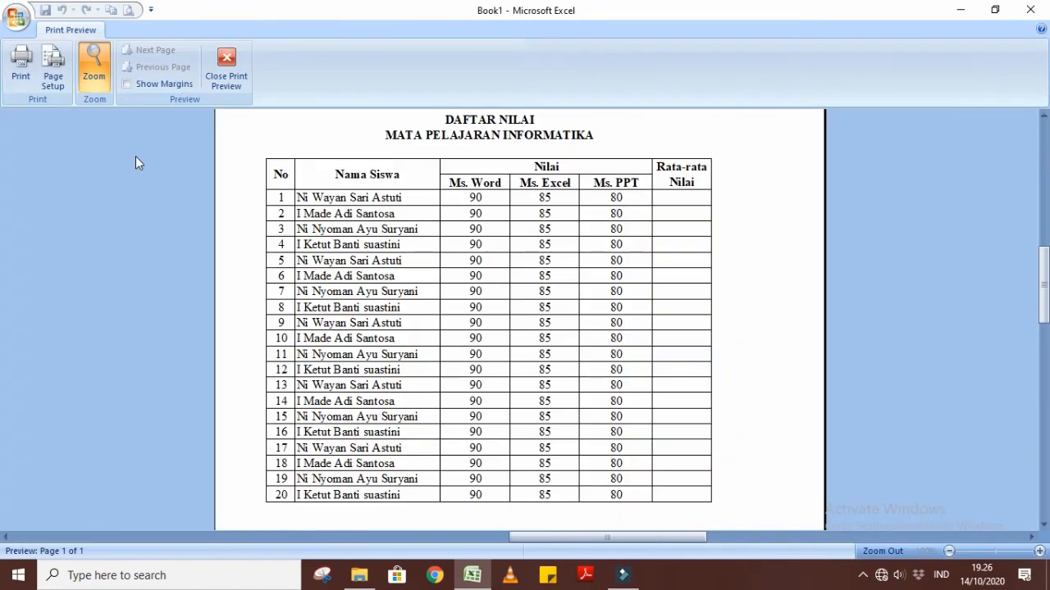
{"action": "left_click", "coordinate": [512, 328]}
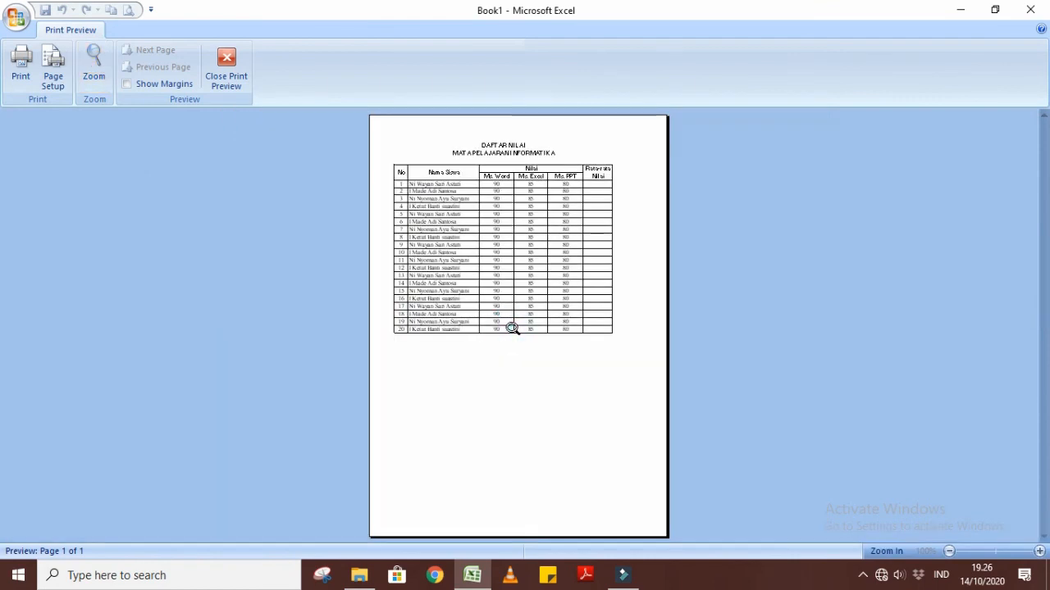
{"action": "left_click", "coordinate": [512, 328]}
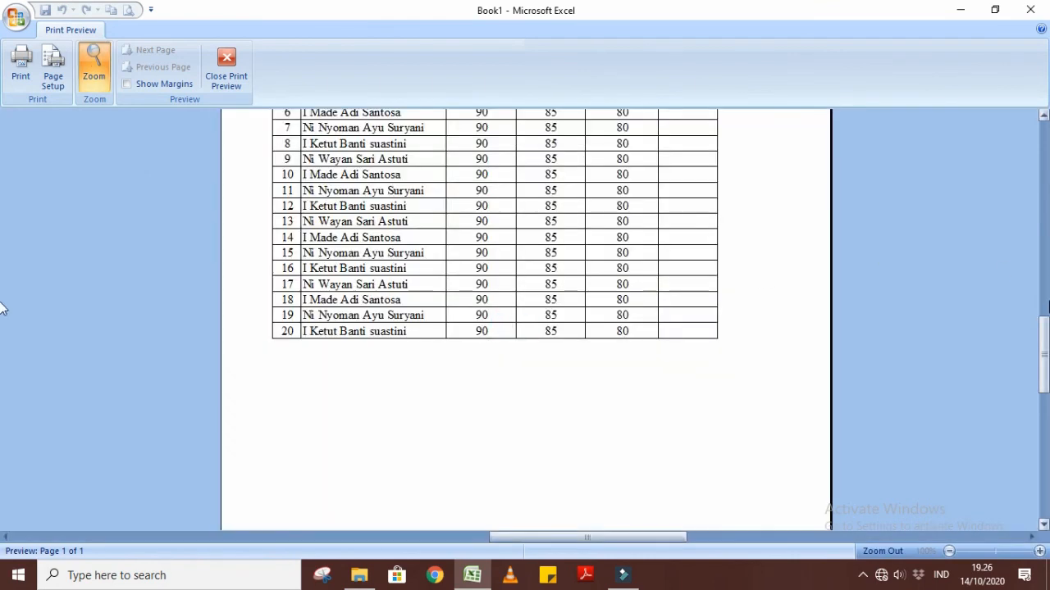
{"action": "left_click_drag", "start_coordinate": [1047, 370], "coordinate": [1046, 312]}
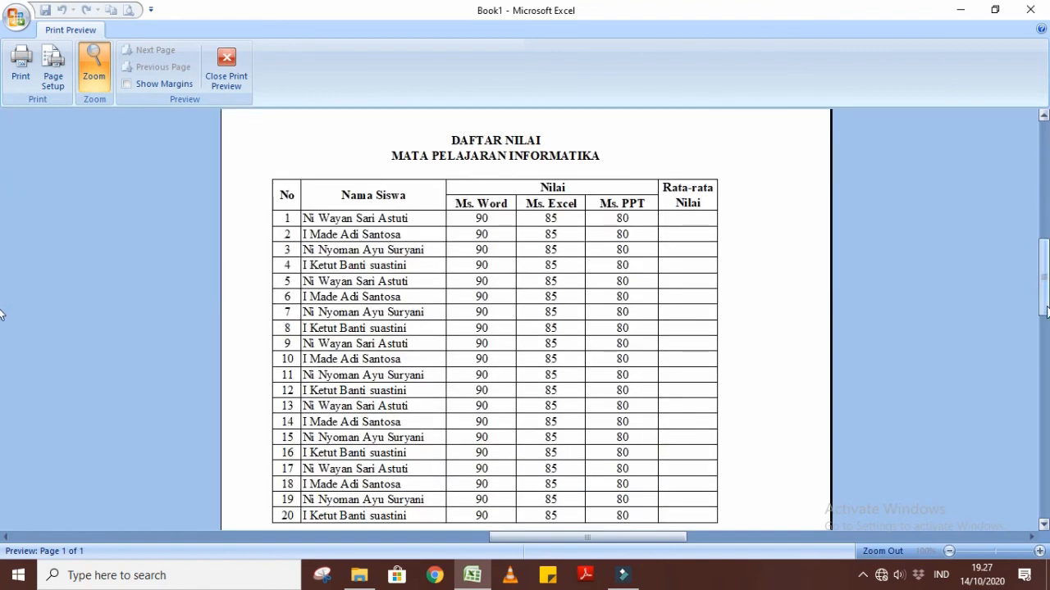
{"action": "left_click", "coordinate": [1043, 525]}
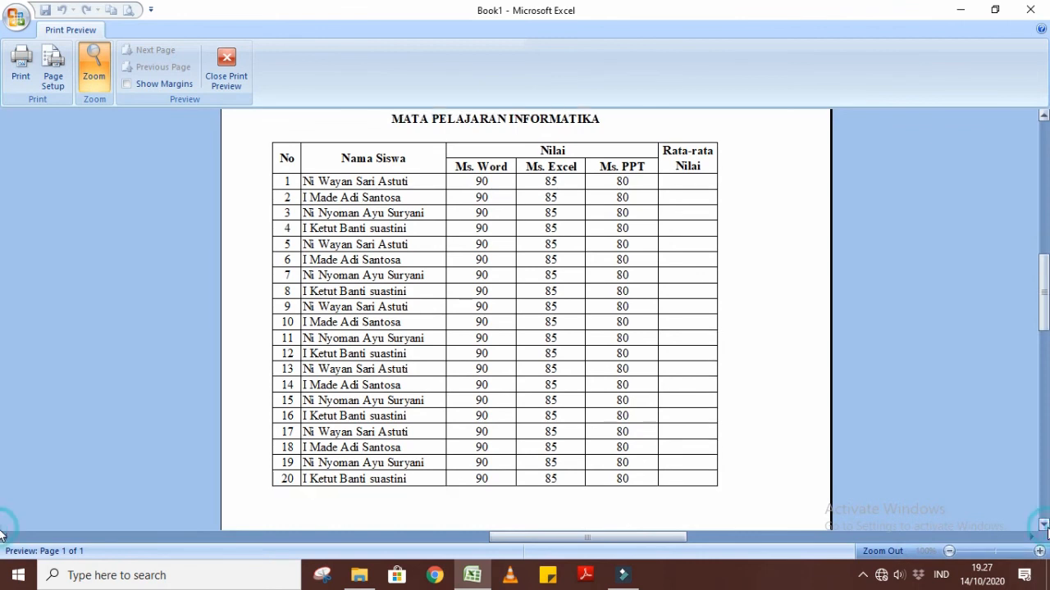
{"action": "left_click", "coordinate": [1043, 115]}
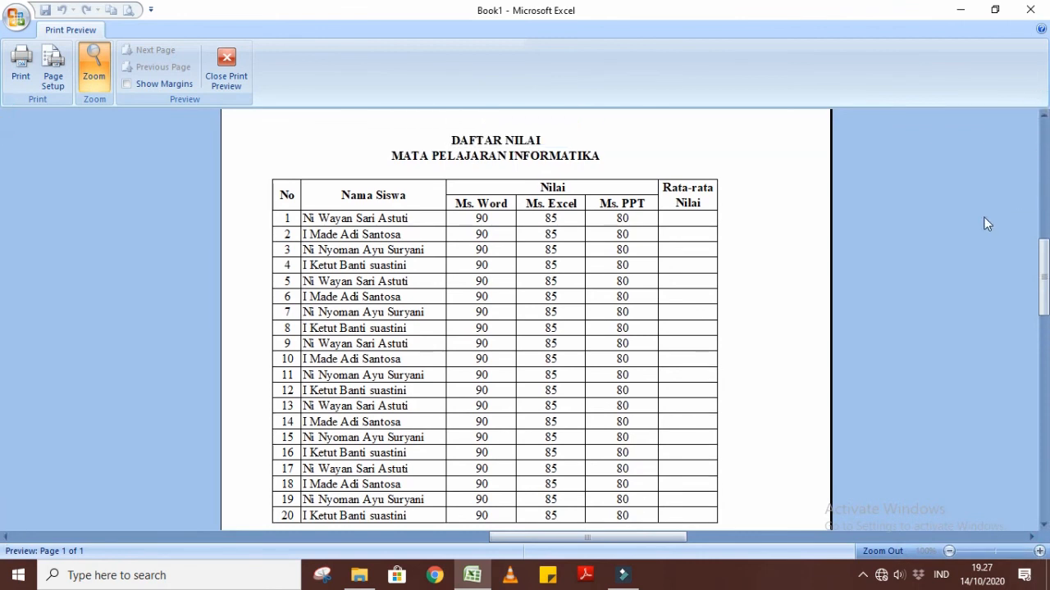